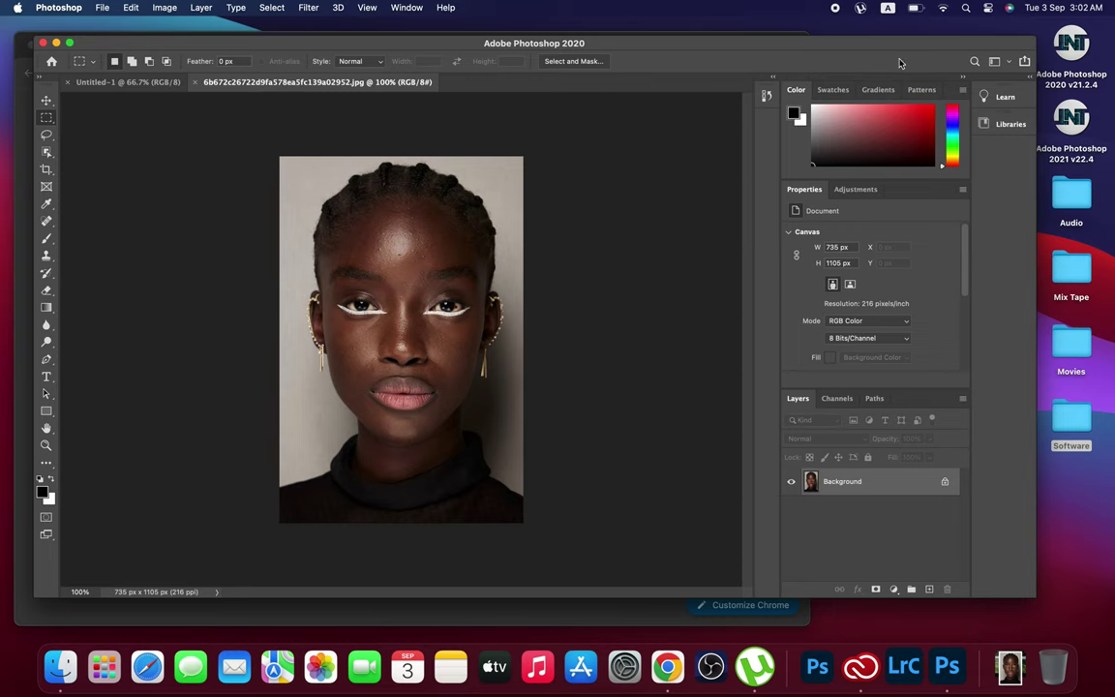
Step: Resize the Photoshop window larger around the portrait and pick the Move tool
mouse_move(34, 34)
left_mouse_down()
mouse_move(171, 103)
mouse_move(14, 29)
left_mouse_up()
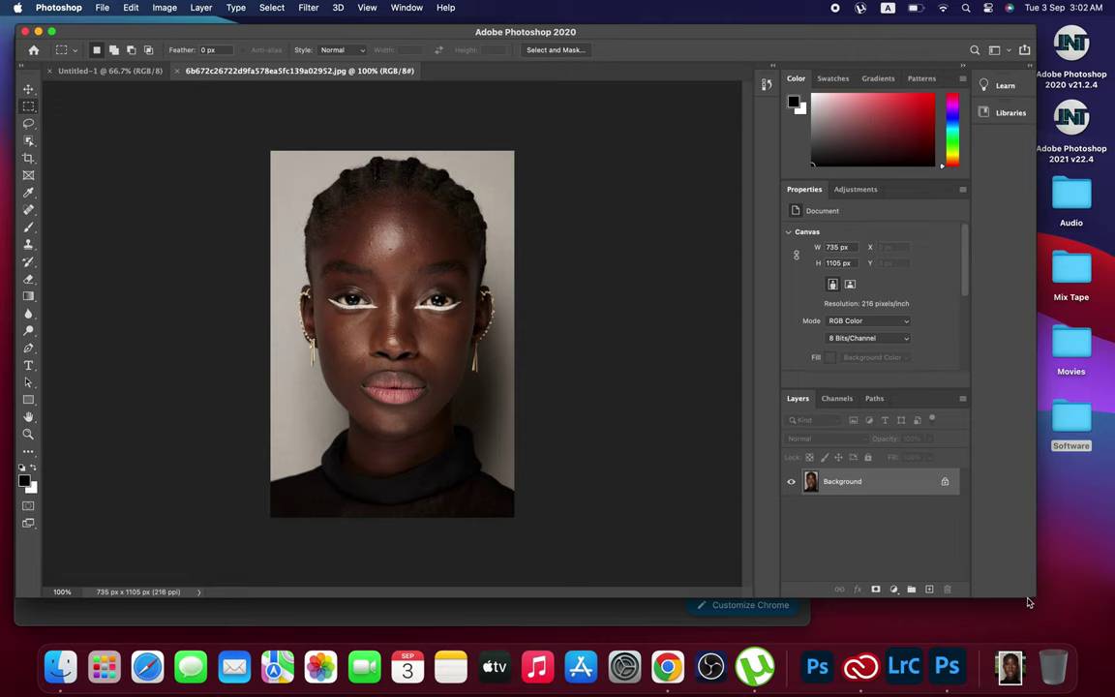
left_click_drag(1035, 596, 1112, 646)
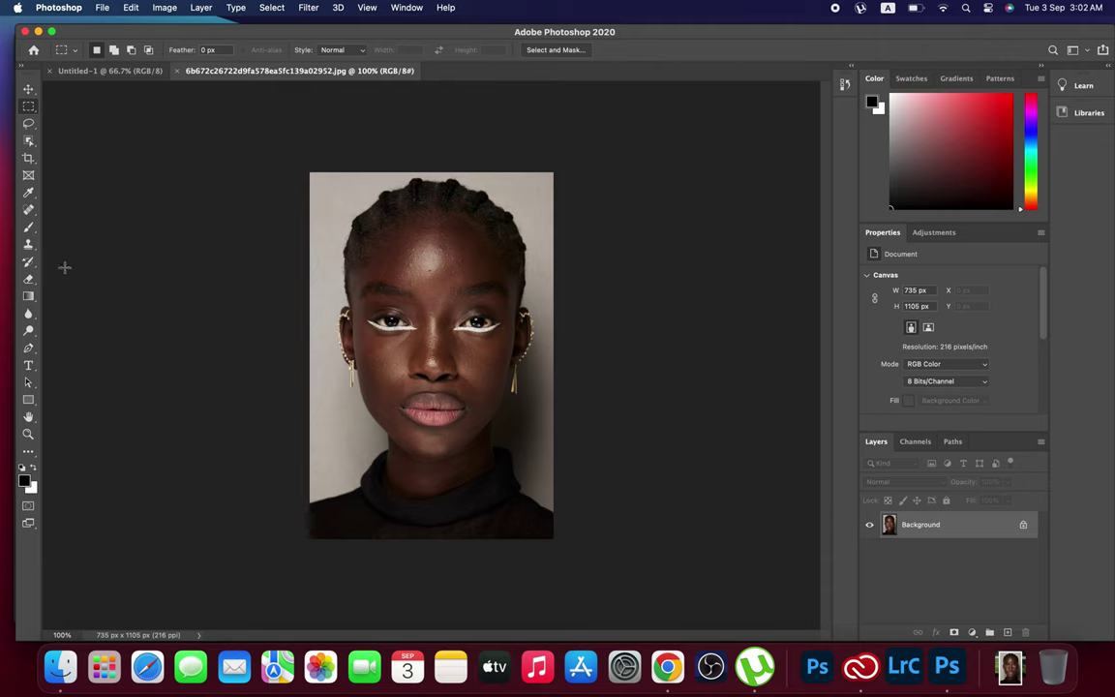
left_click(28, 90)
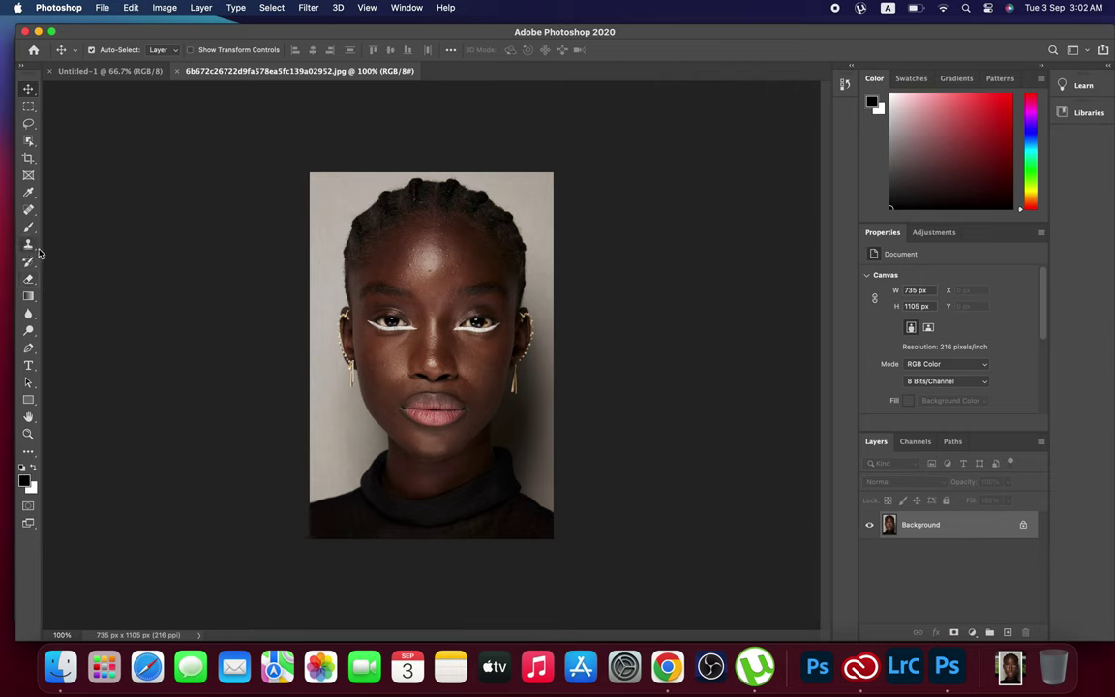
left_click(29, 160)
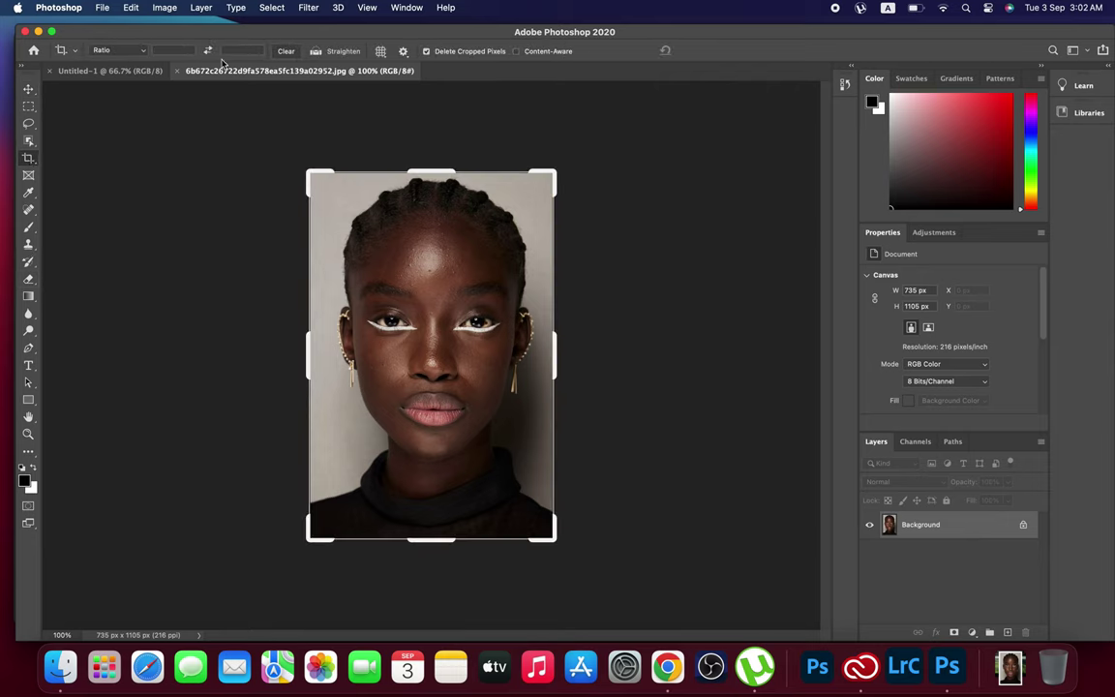
Step: Choose the 'Crop 8 inch x 10 inch 300 ppi' crop preset
left_click(76, 52)
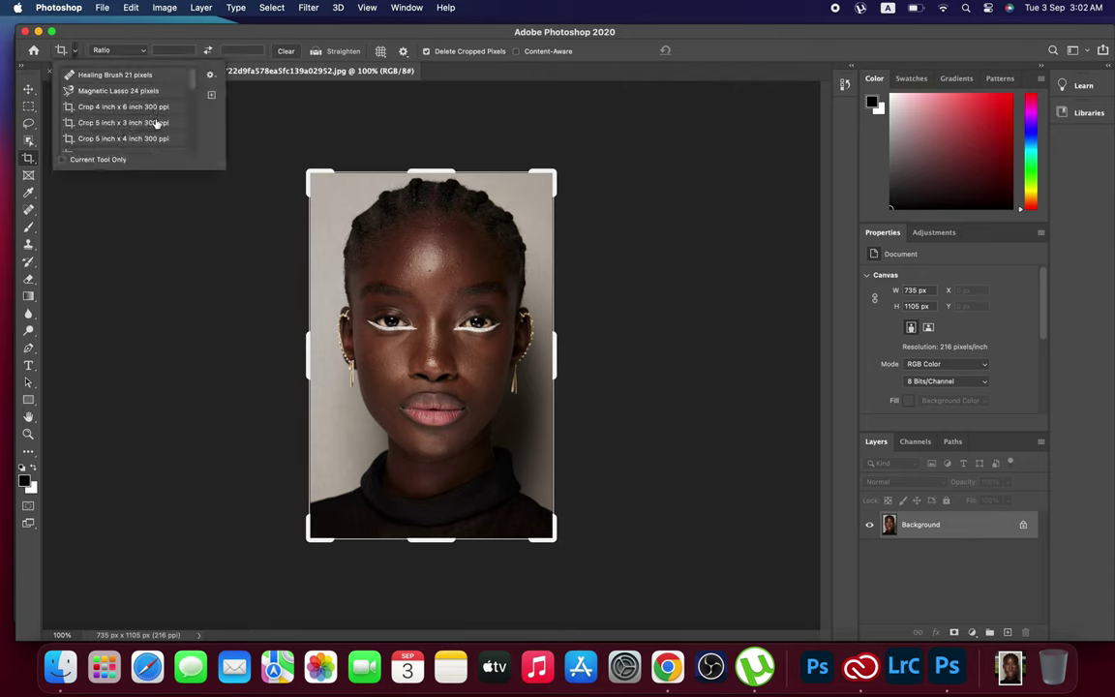
scroll(146, 140, "down", 1)
scroll(146, 140, "down", 1)
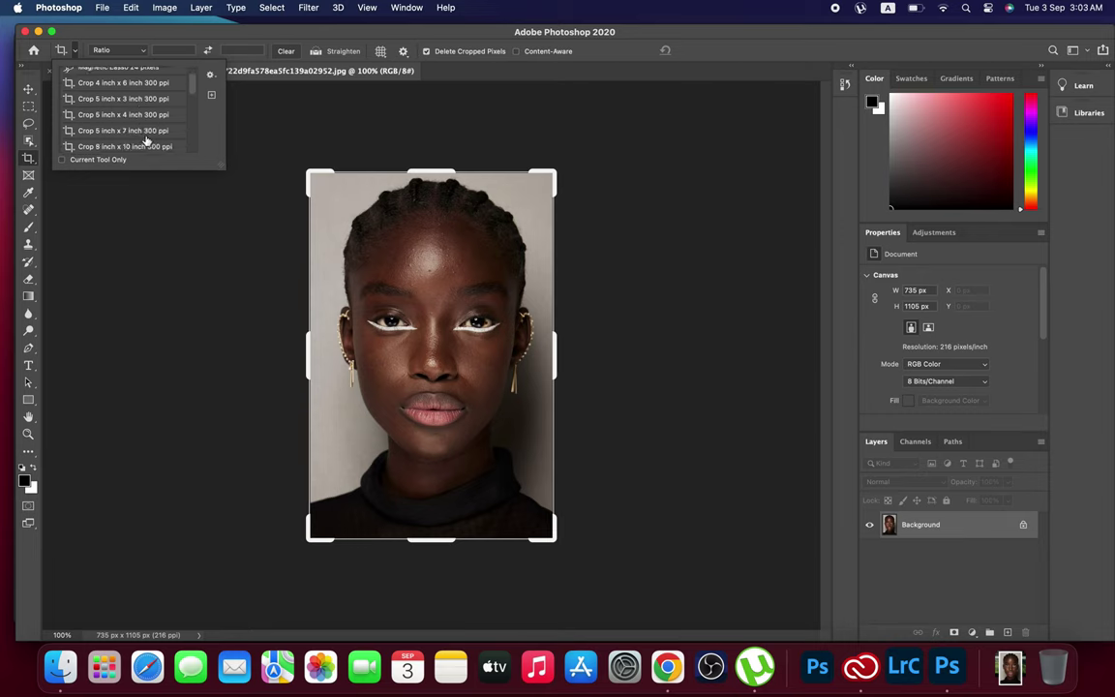
scroll(146, 141, "down", 1)
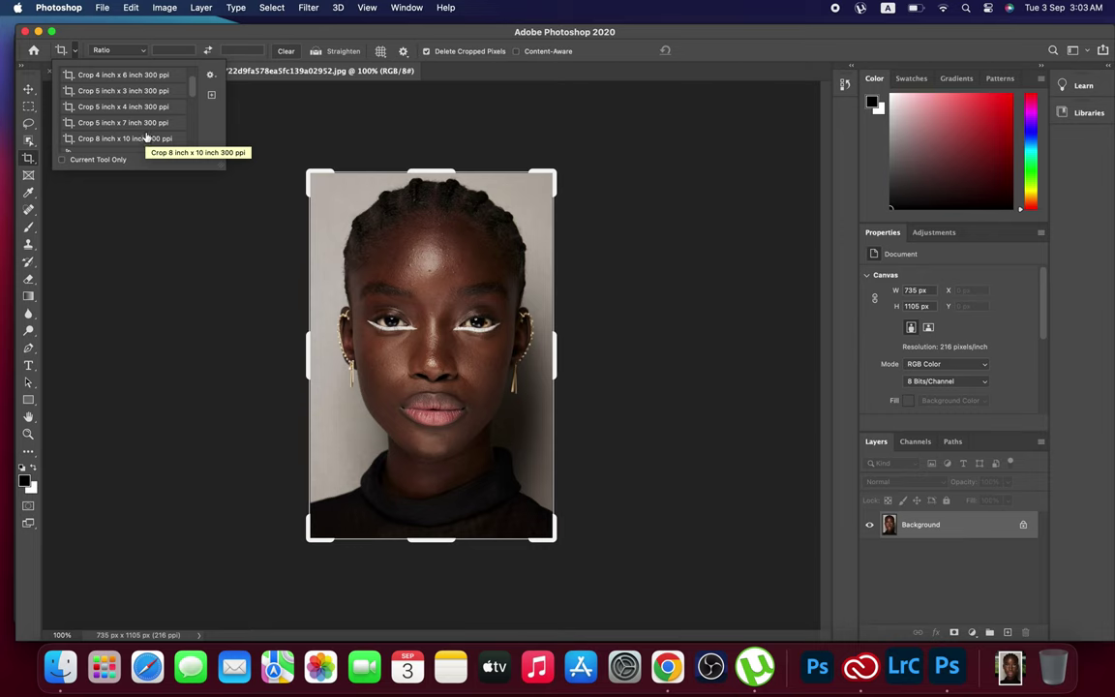
scroll(147, 139, "down", 1)
scroll(146, 135, "down", 1)
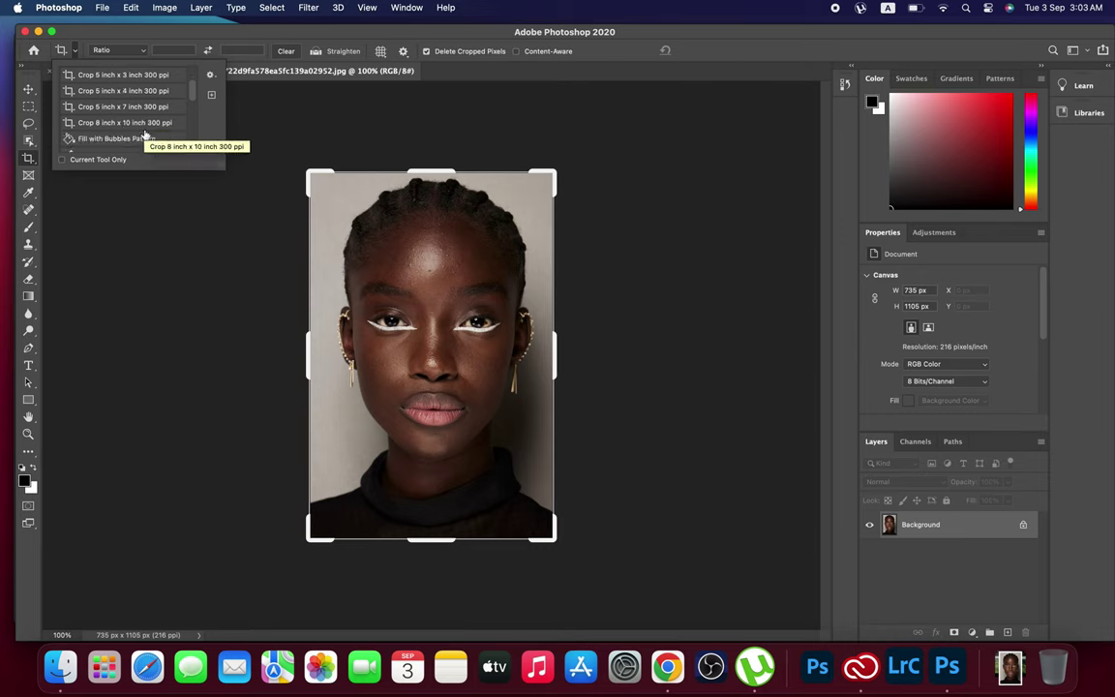
left_click(126, 124)
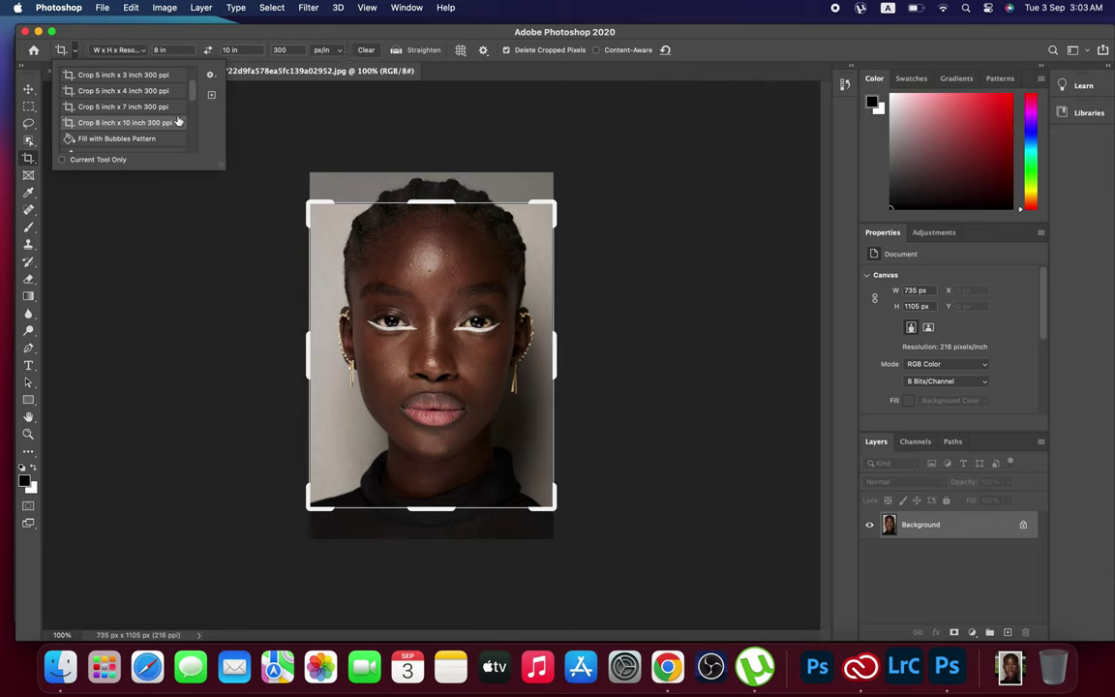
left_click(275, 46)
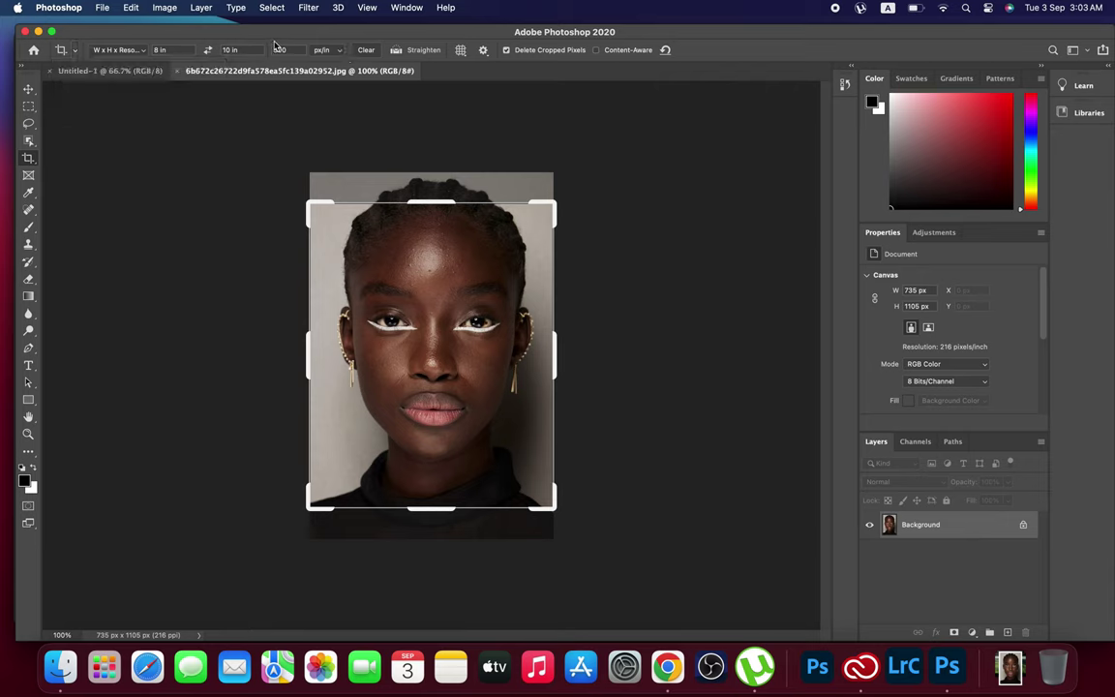
Step: Swap crop orientation, widen the frame around the face, and apply the 2400 × 3000 px crop
left_click(209, 54)
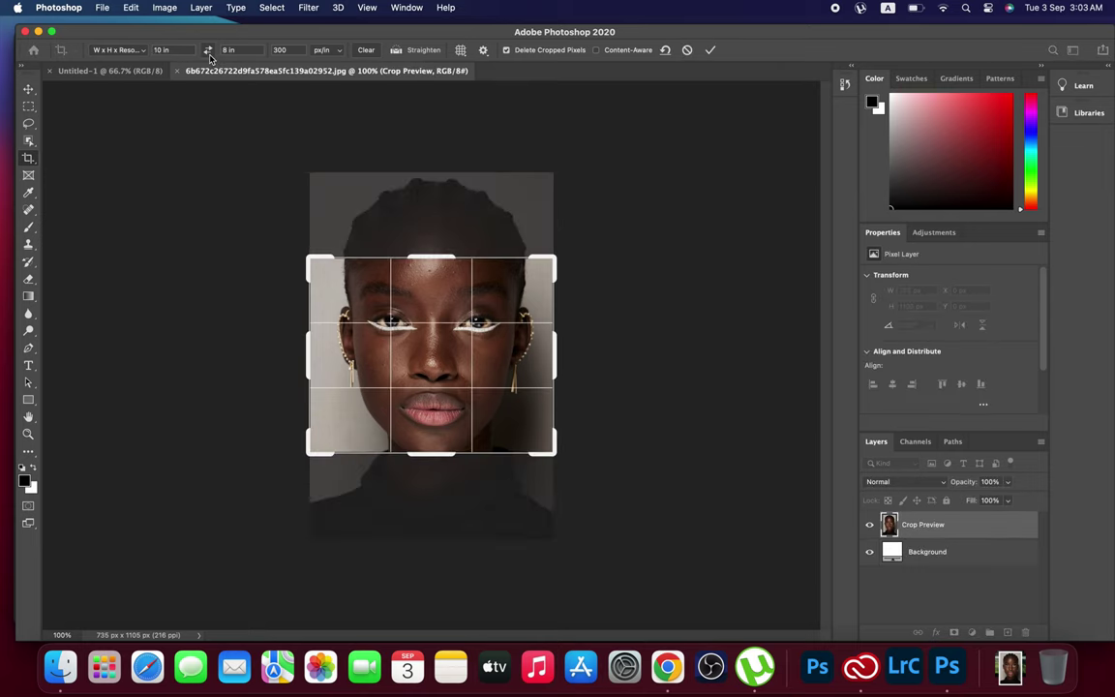
left_click_drag(540, 200, 558, 184)
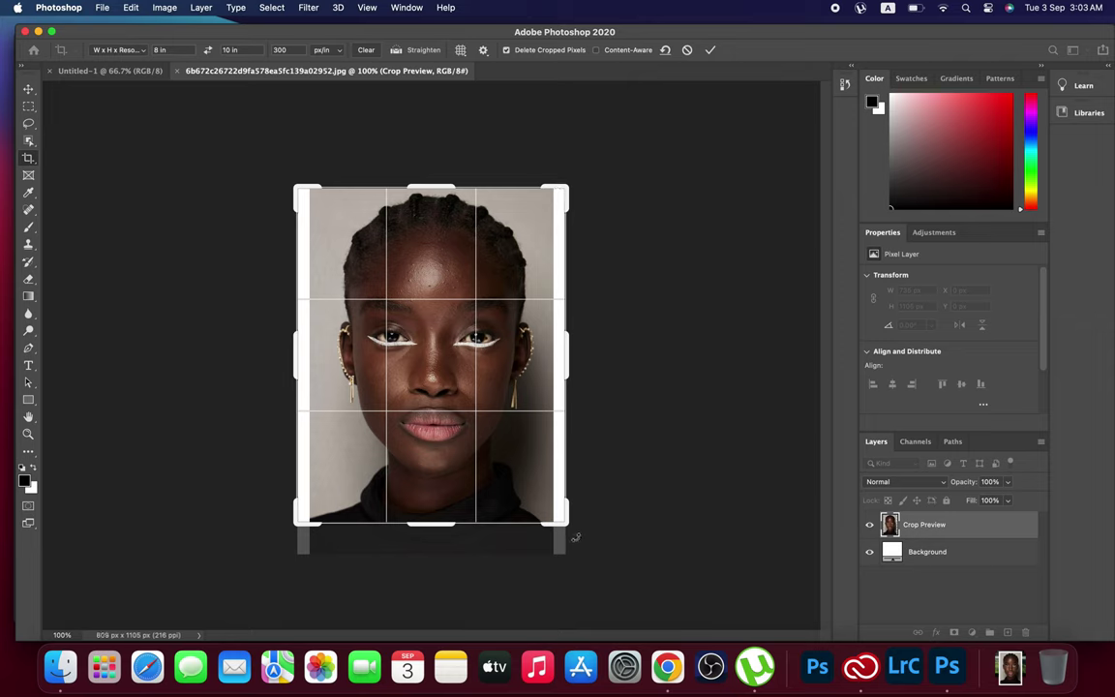
mouse_move(569, 528)
left_mouse_down()
mouse_move(583, 540)
mouse_move(530, 529)
left_mouse_up()
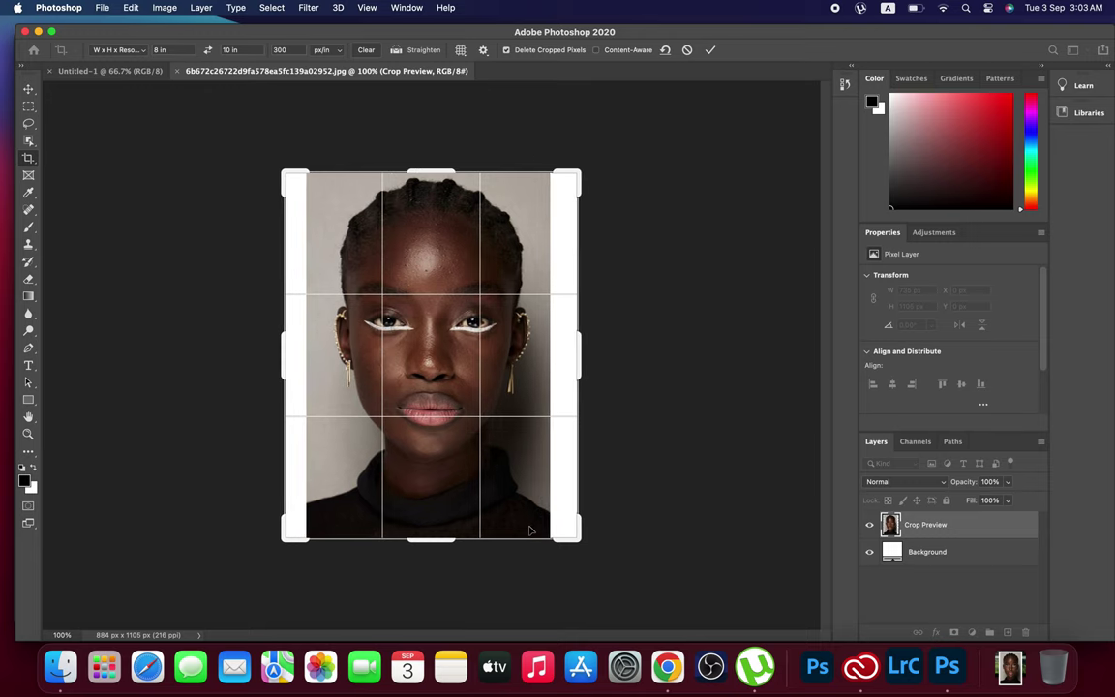
key("Return")
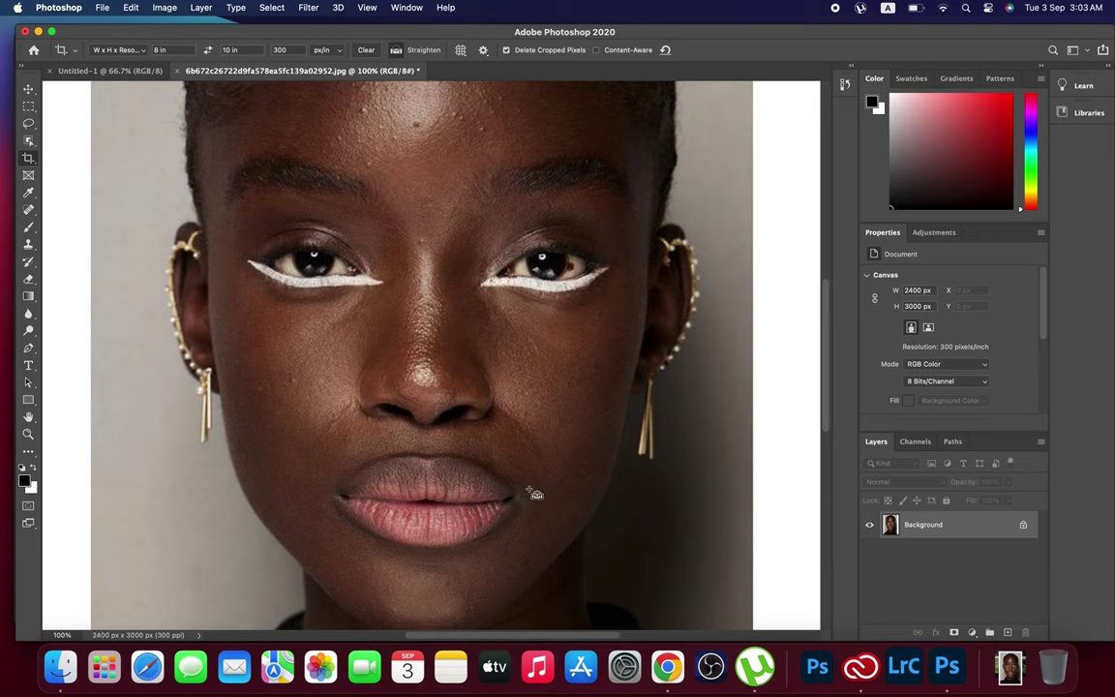
Step: Zoom out and duplicate the portrait layer twice with Cmd+J
key("super+minus")
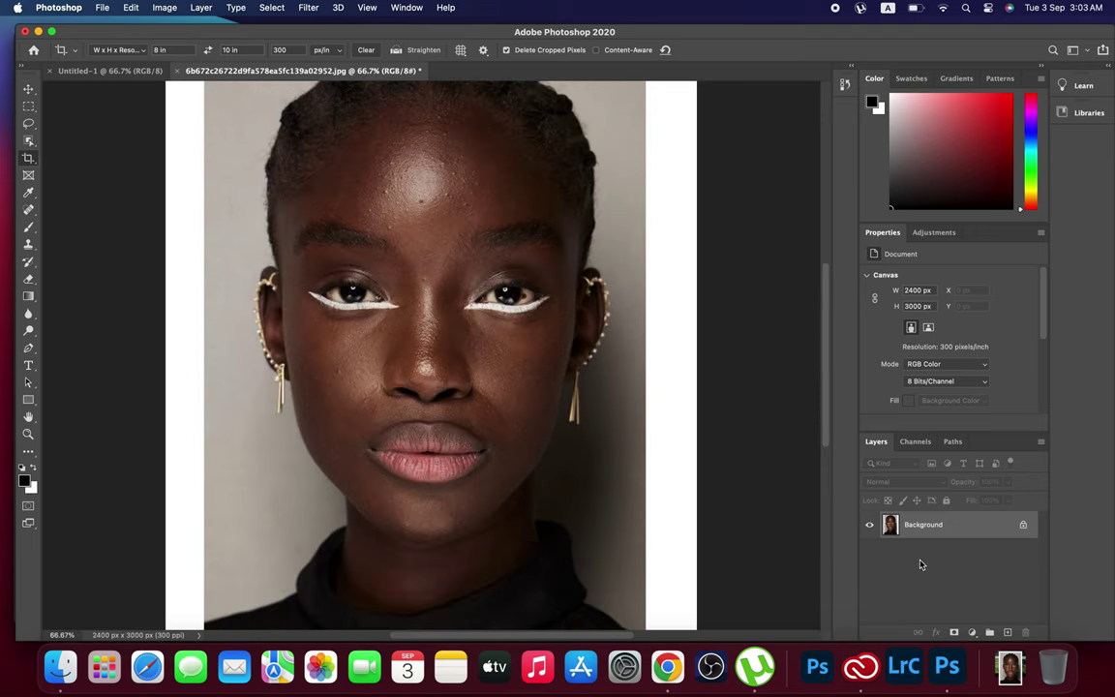
key("super+j")
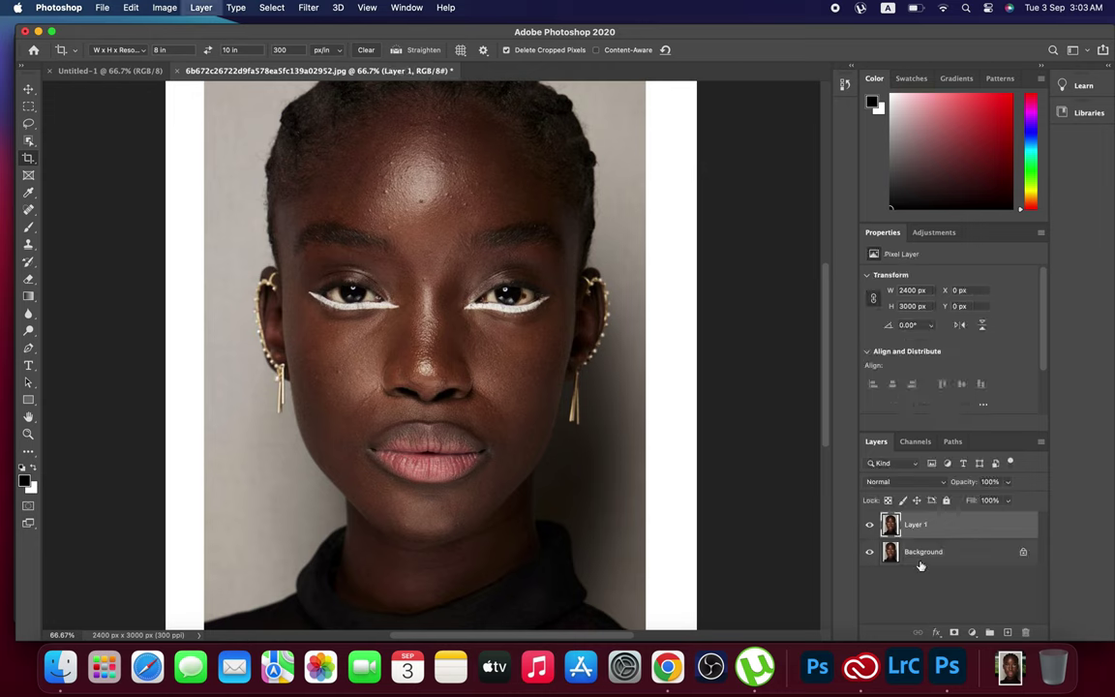
key("super+j")
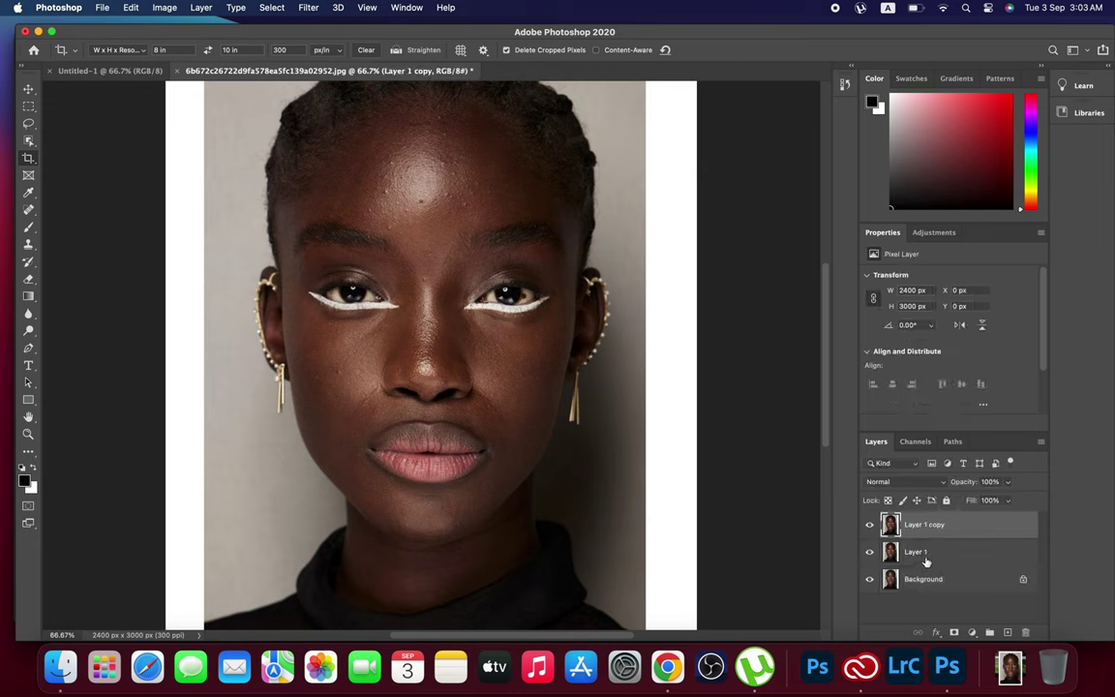
left_click(925, 557)
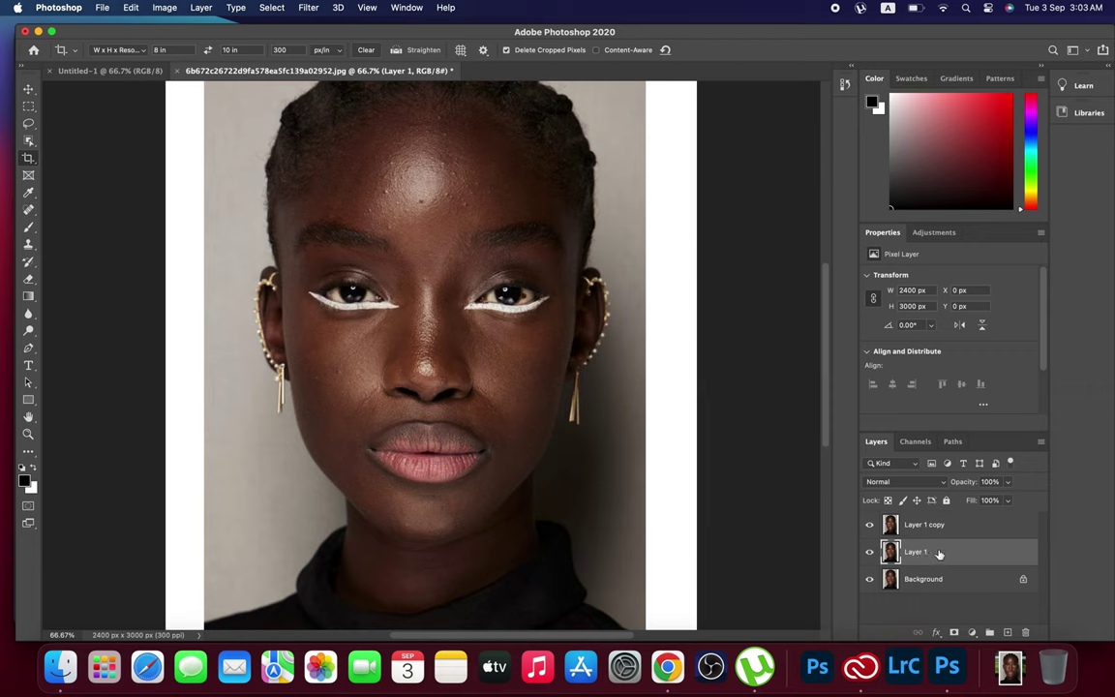
right_click(939, 554)
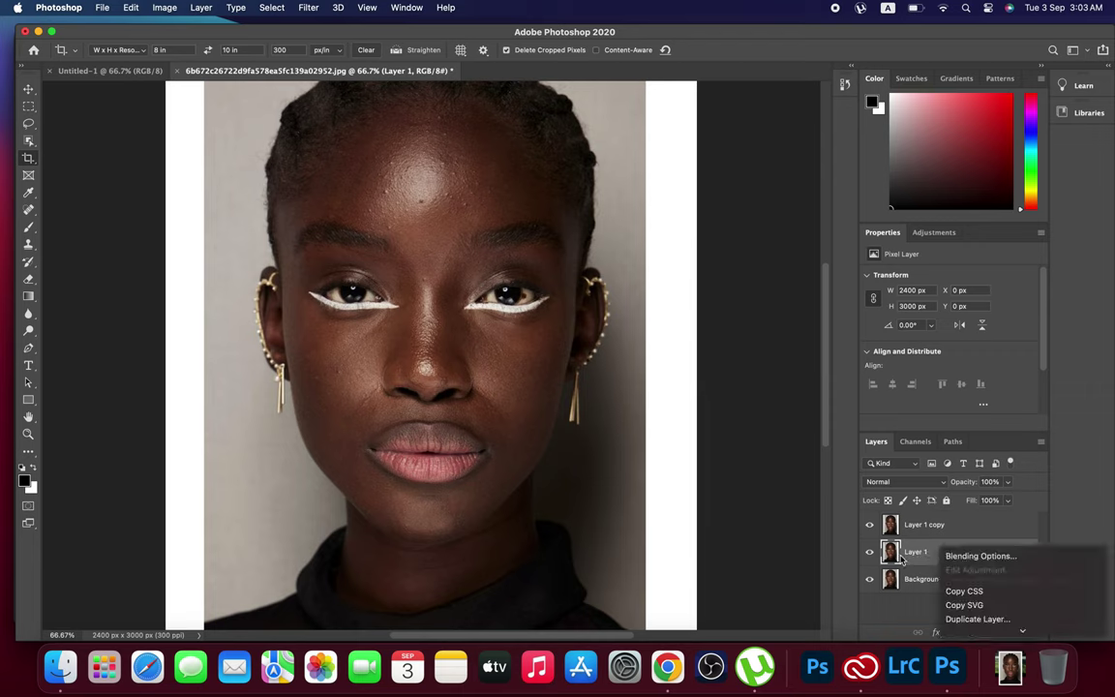
left_click(915, 559)
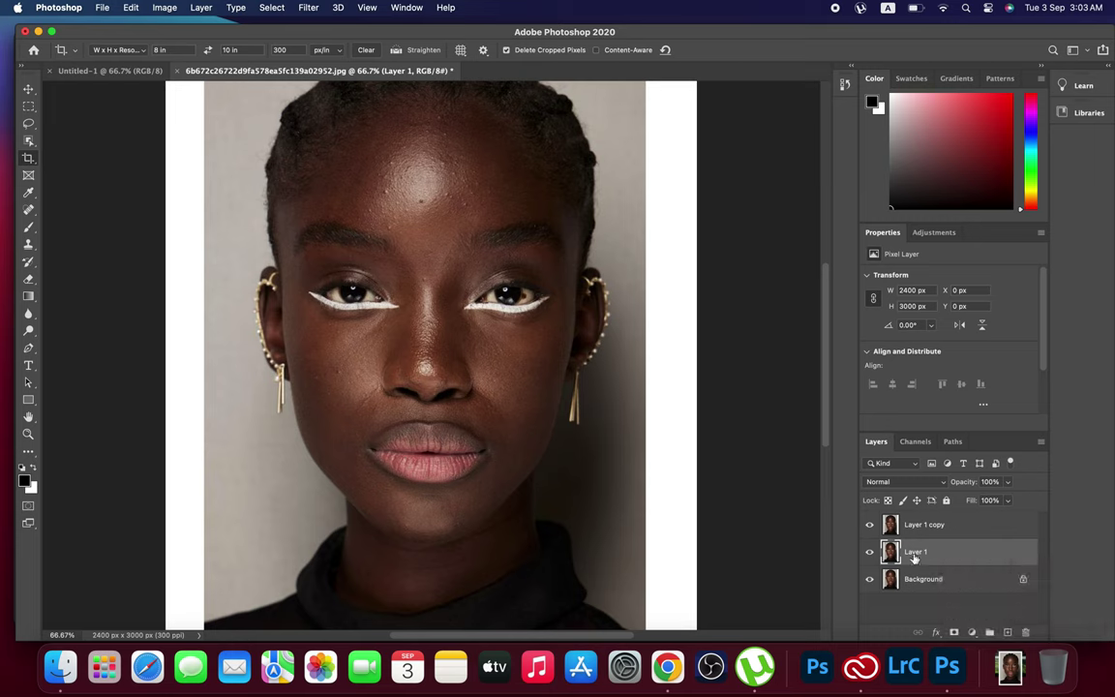
Step: Rename the two copies LOW FREW and HIGH FREQ, then select LOW FREW
double_click(915, 556)
type("LOW FREW")
key("Return")
left_click(925, 528)
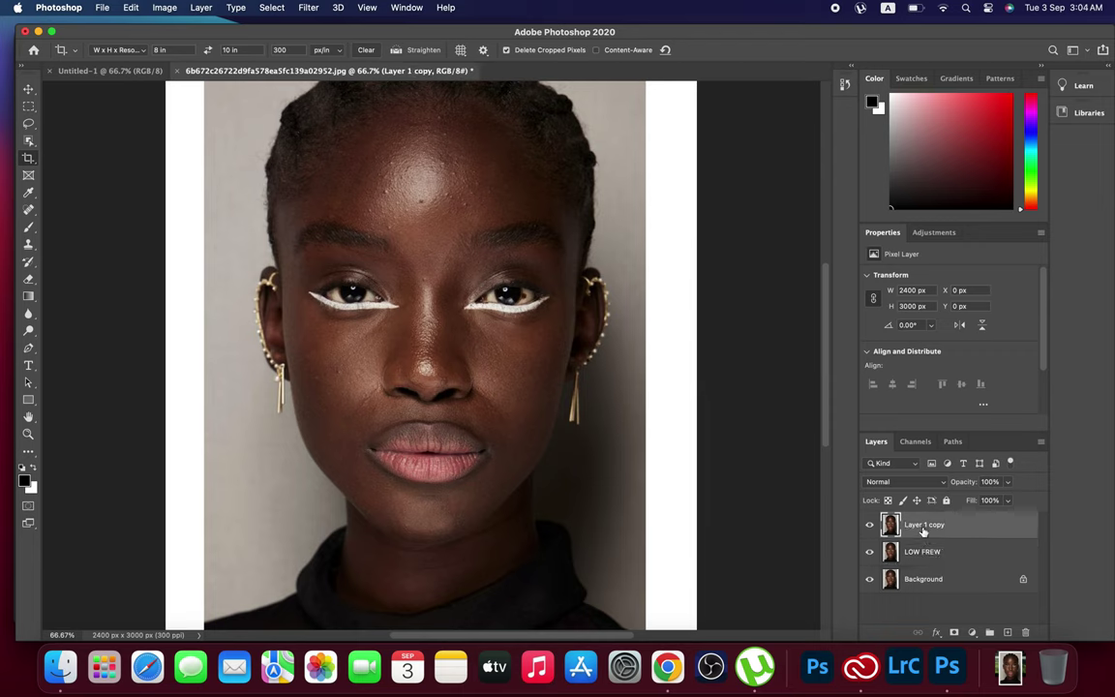
double_click(917, 526)
type("H ")
type("FREQ")
left_click(940, 538)
left_click(915, 551)
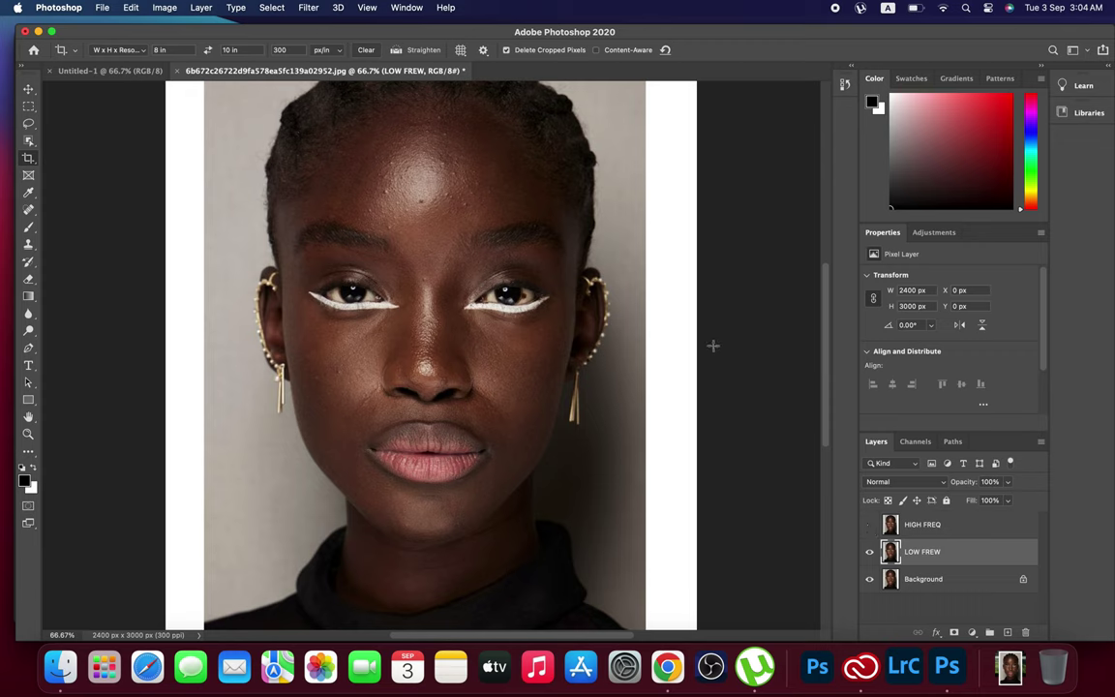
Step: Give LOW FREW a 9.3 px Gaussian blur, then make HIGH FREQ visible and active
left_click(308, 8)
mouse_move(338, 8)
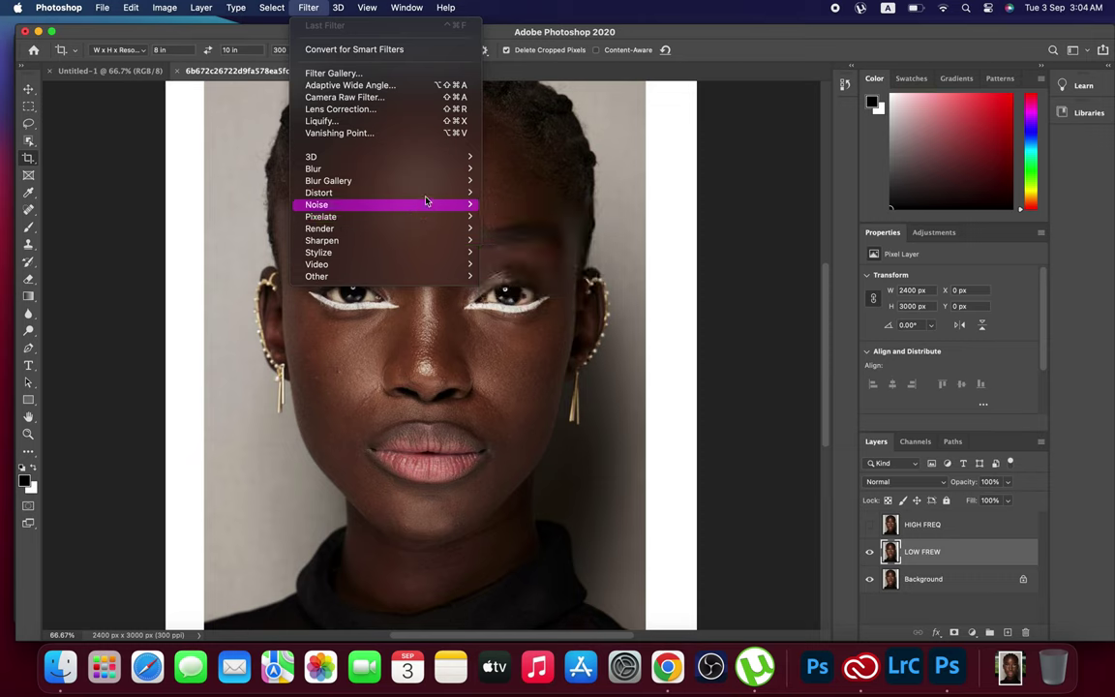
mouse_move(387, 169)
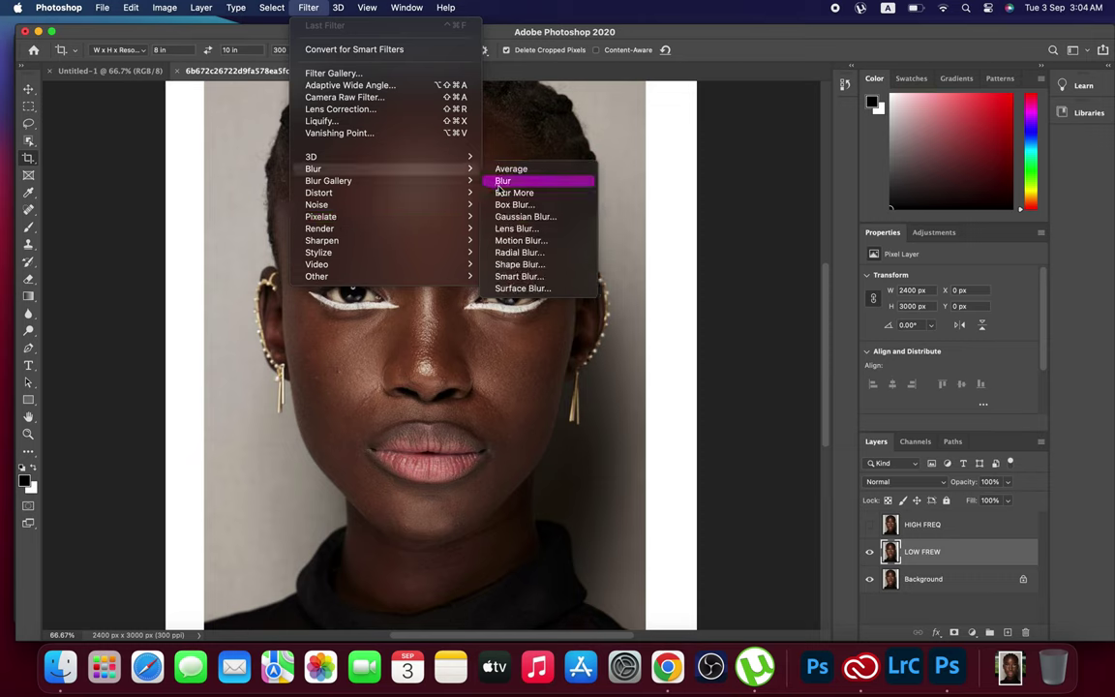
left_click(549, 218)
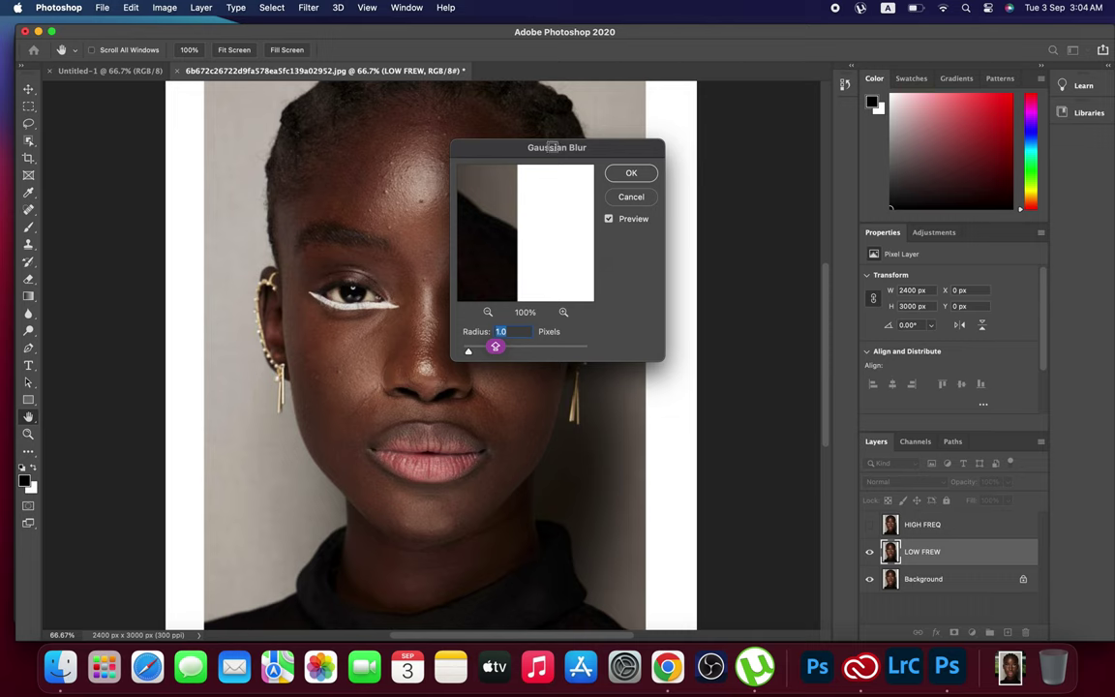
left_click_drag(554, 151, 721, 197)
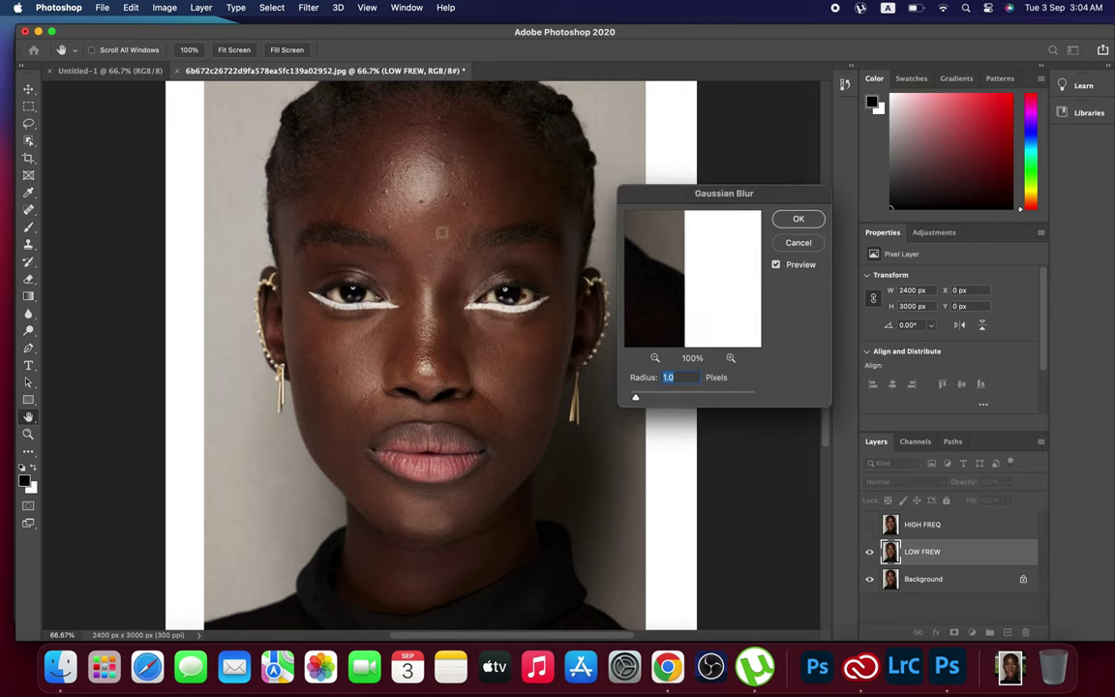
left_click(403, 213)
left_click_drag(635, 397, 680, 399)
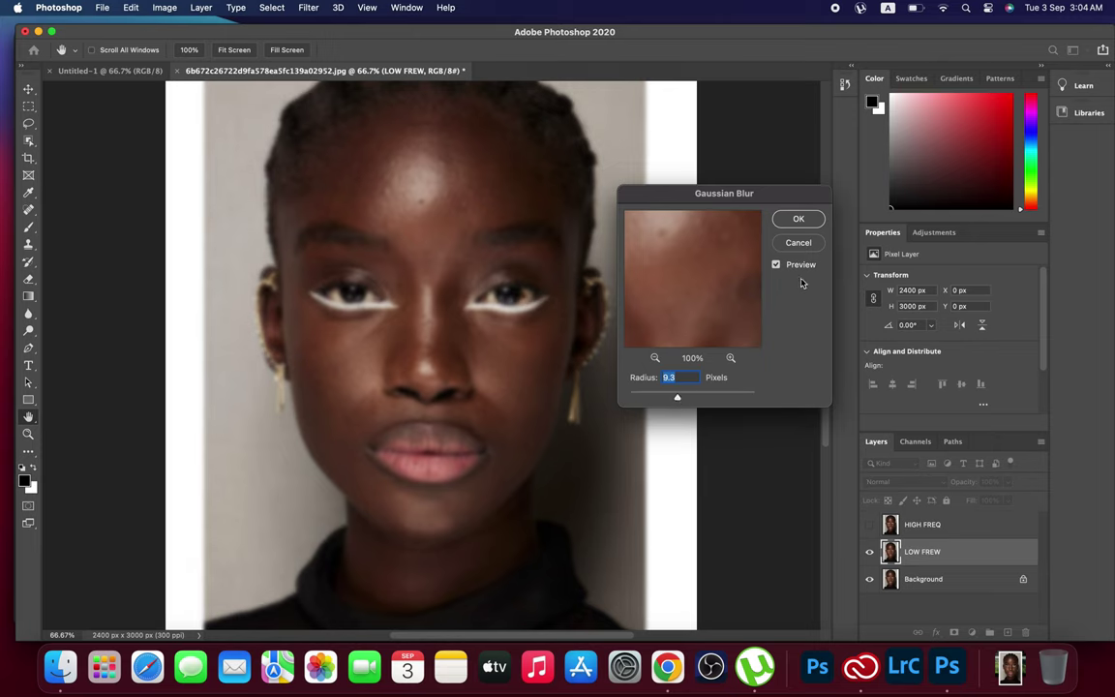
left_click(800, 218)
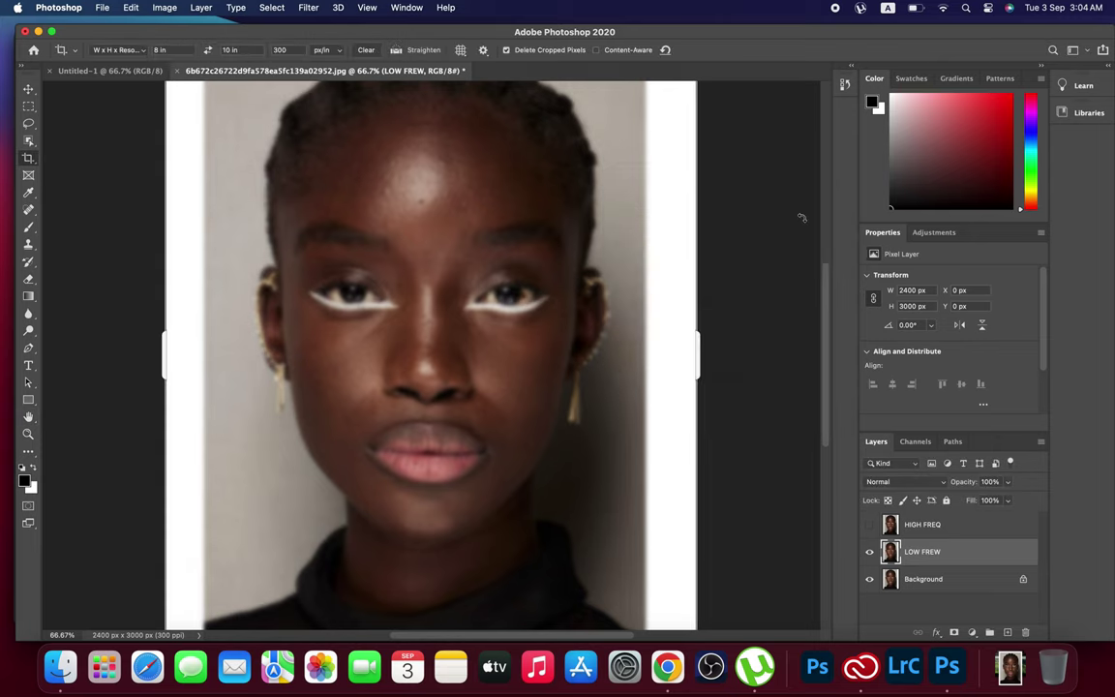
left_click(869, 525)
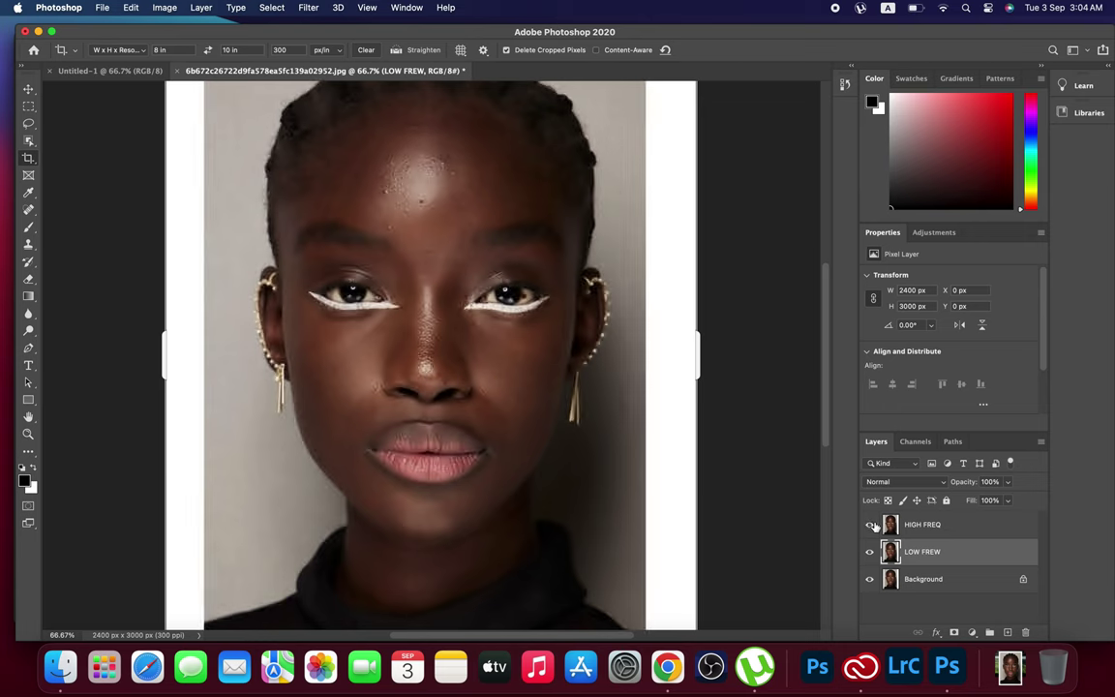
key("alt+bracketright")
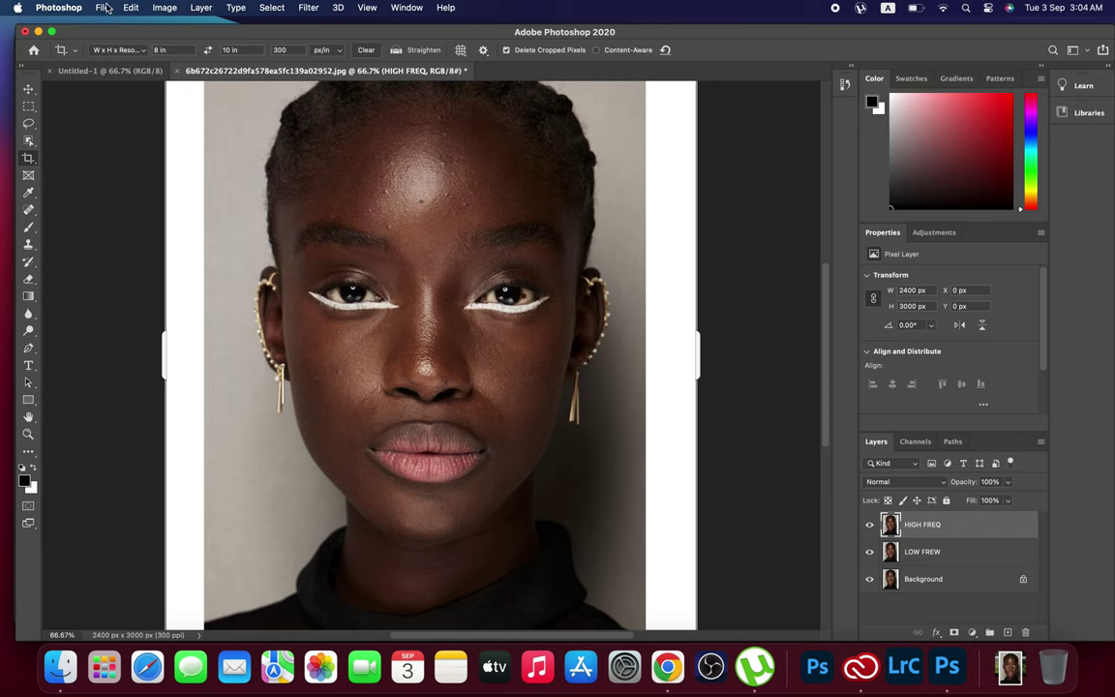
Step: Apply Image to HIGH FREQ, subtracting LOW FREW at scale 2 and offset 128
left_click(147, 8)
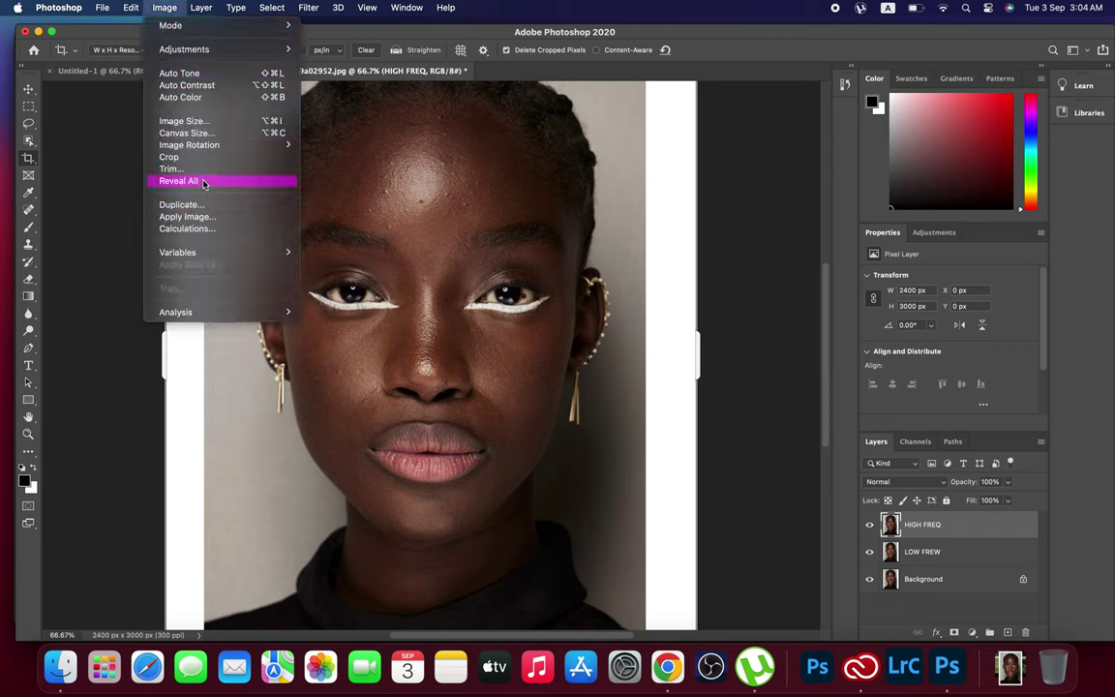
left_click(218, 216)
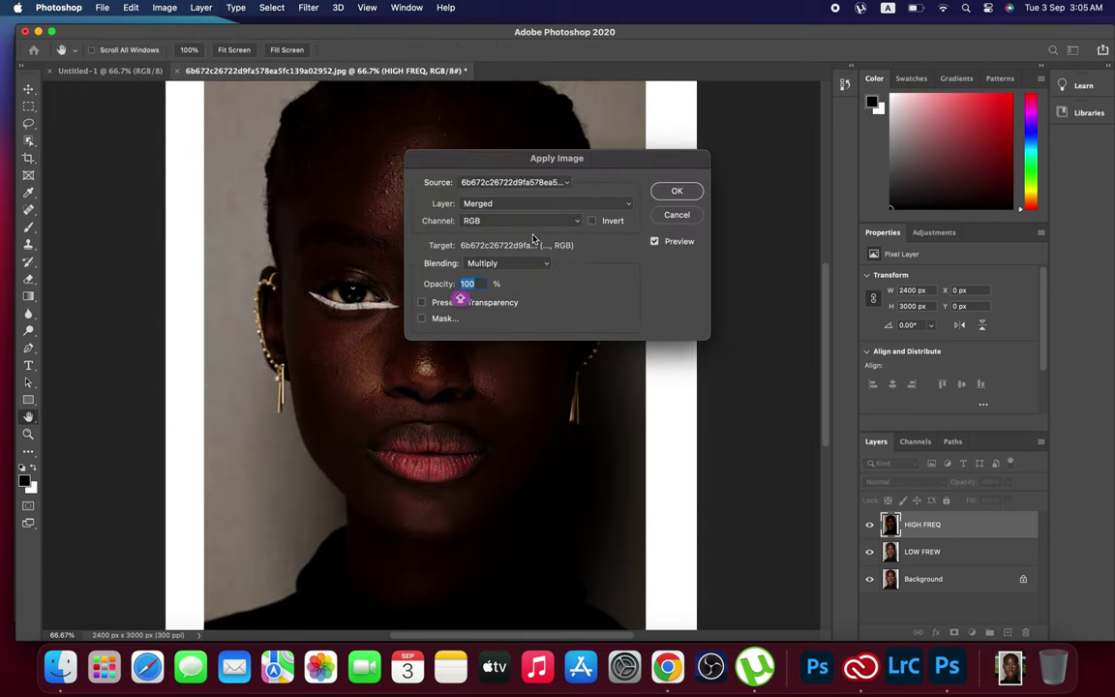
left_click(533, 208)
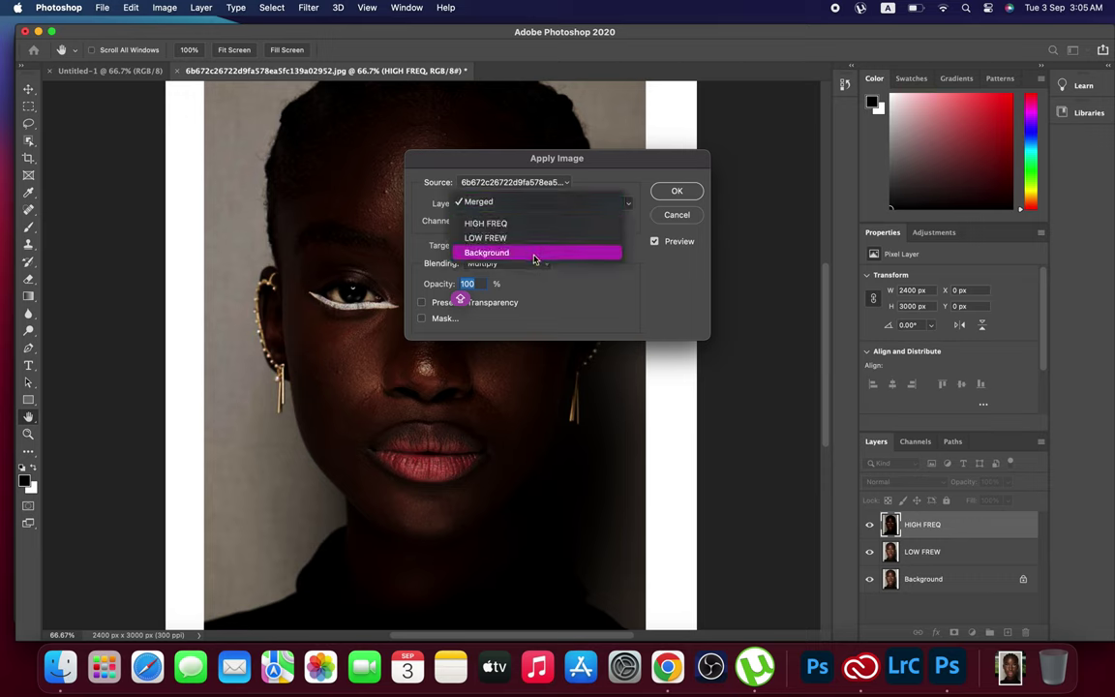
left_click(540, 240)
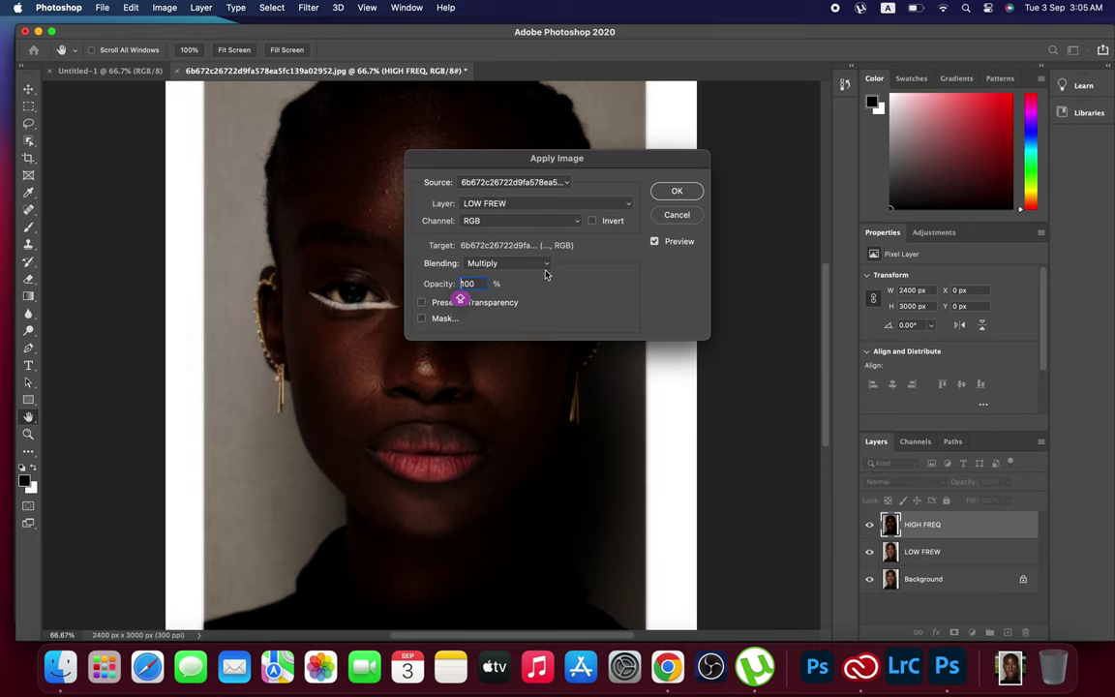
left_click(546, 263)
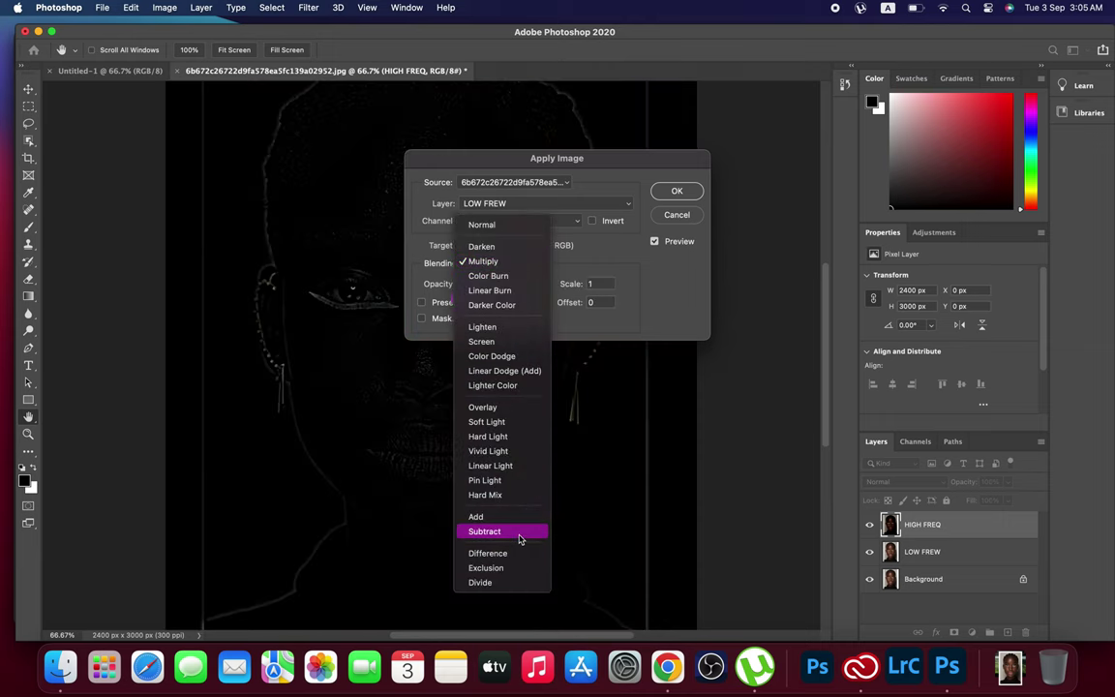
left_click(519, 539)
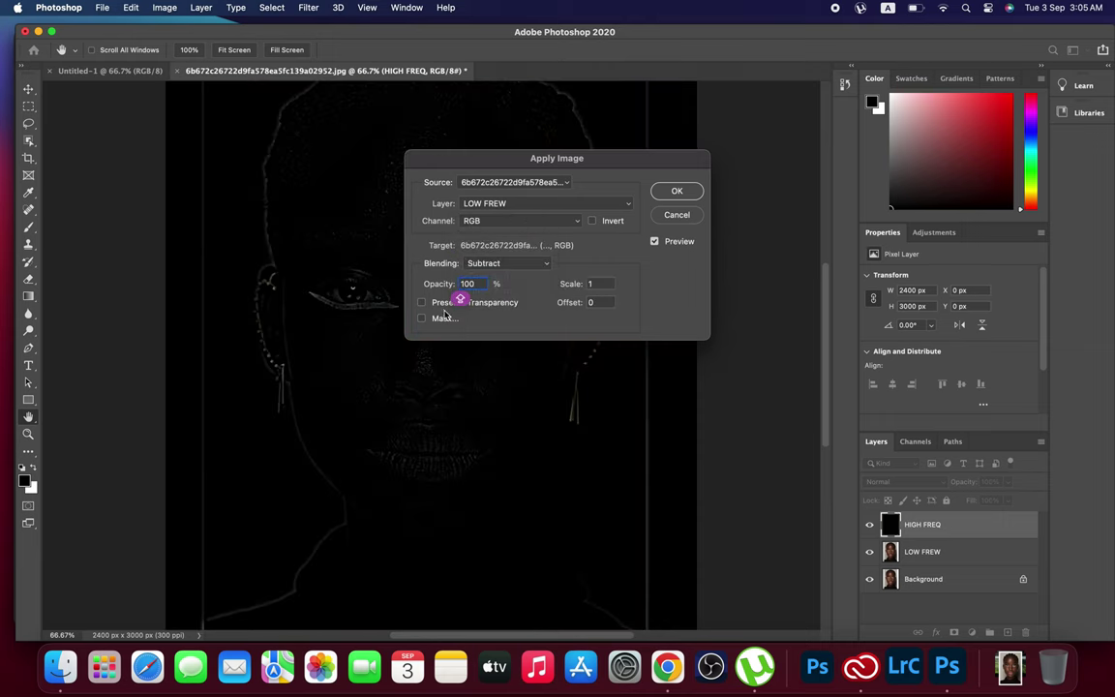
key("Tab")
type("2")
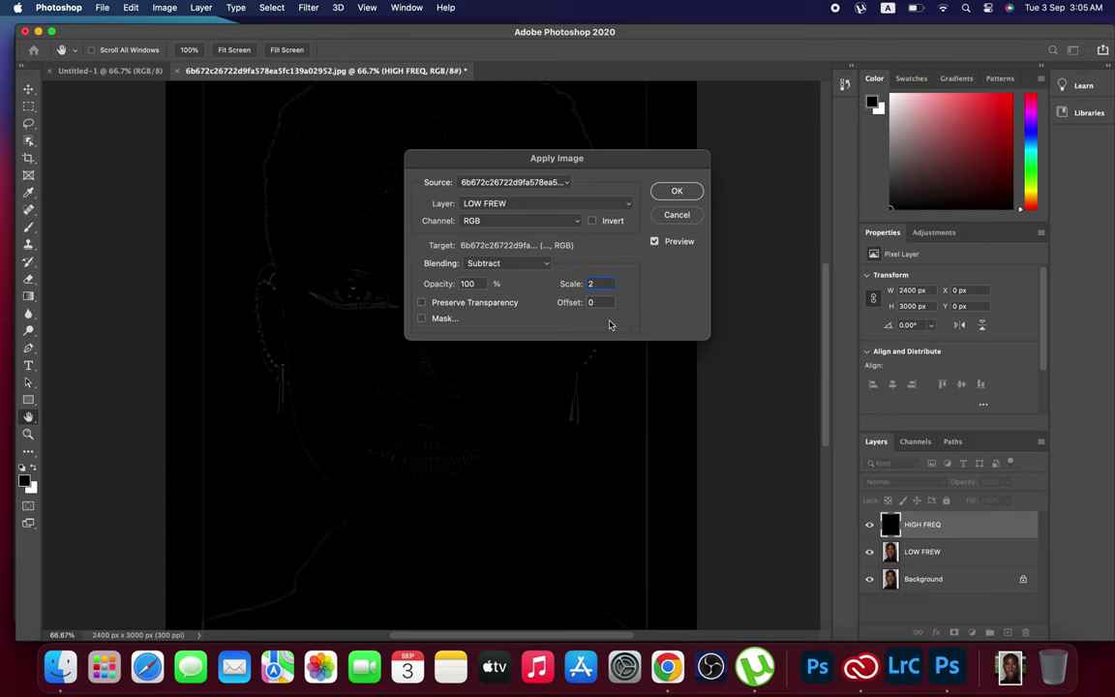
left_click_drag(602, 304, 546, 308)
type("28")
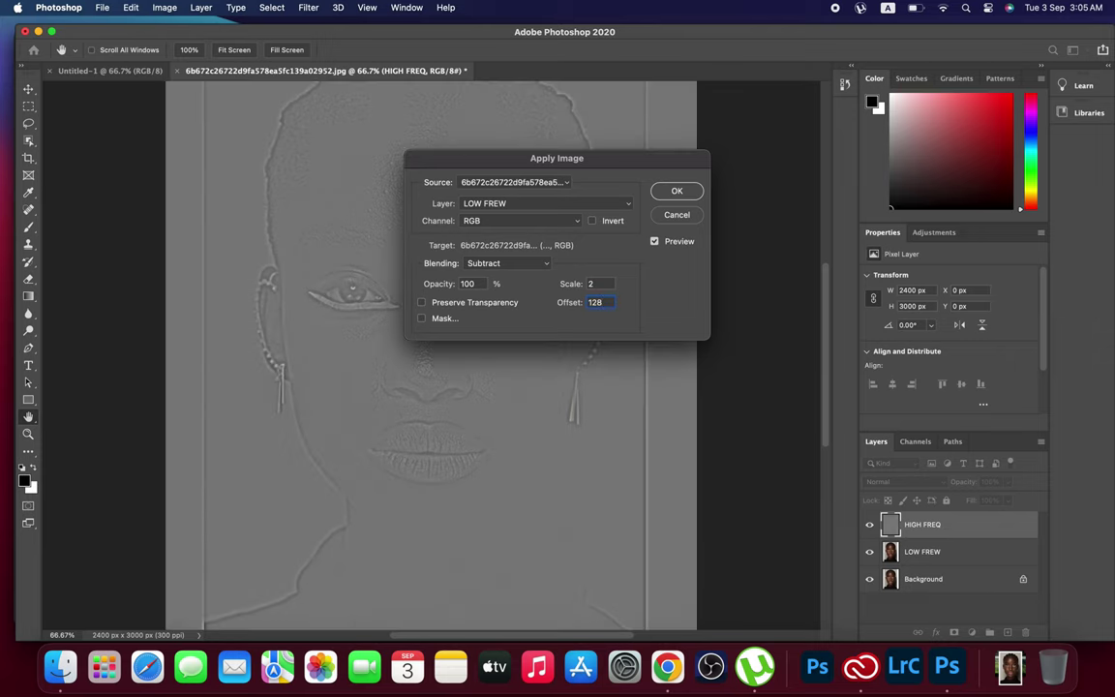
left_click(678, 192)
key("c")
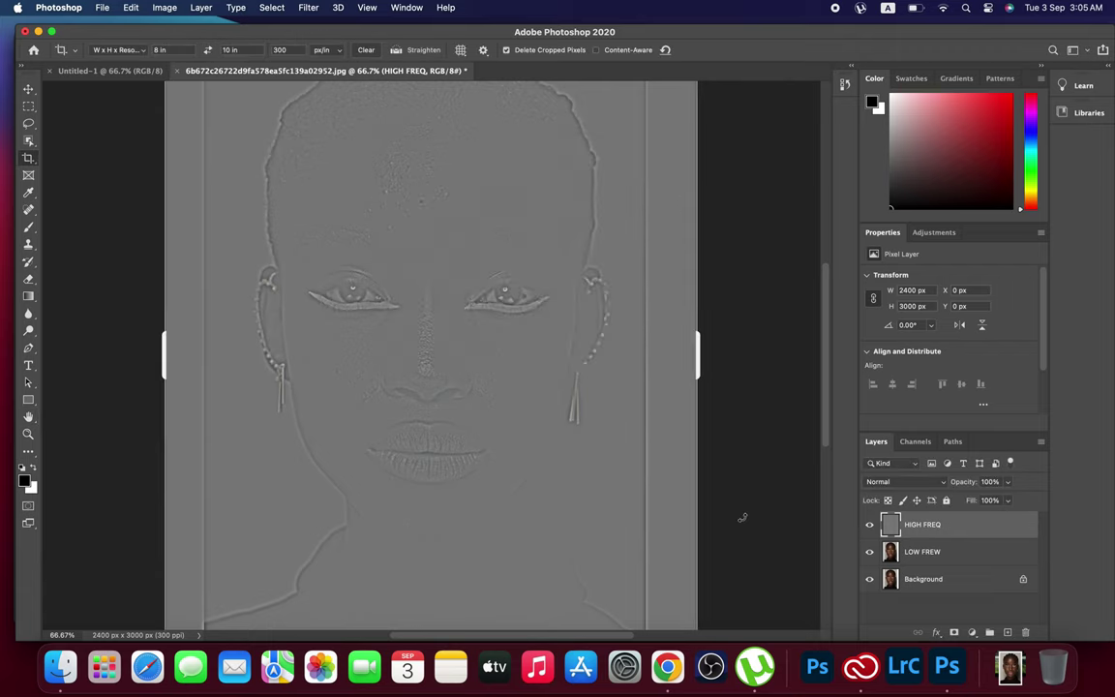
Step: Set the HIGH FREQ layer's blend mode to Linear Light
left_click(910, 481)
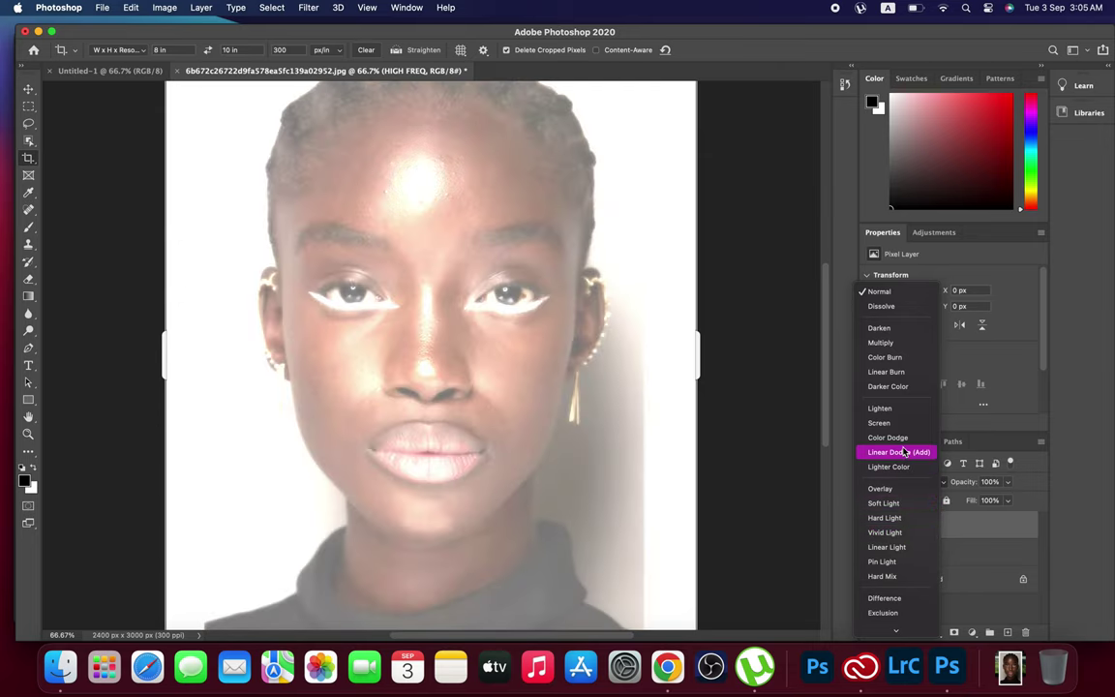
scroll(904, 452, "down", 3)
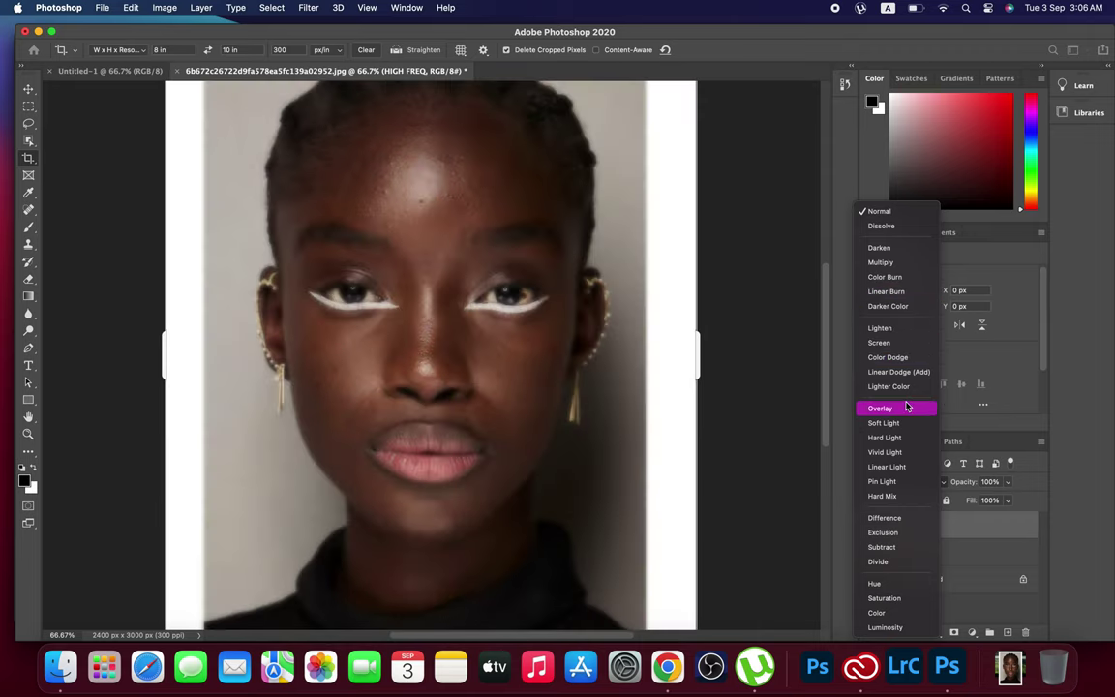
left_click(907, 469)
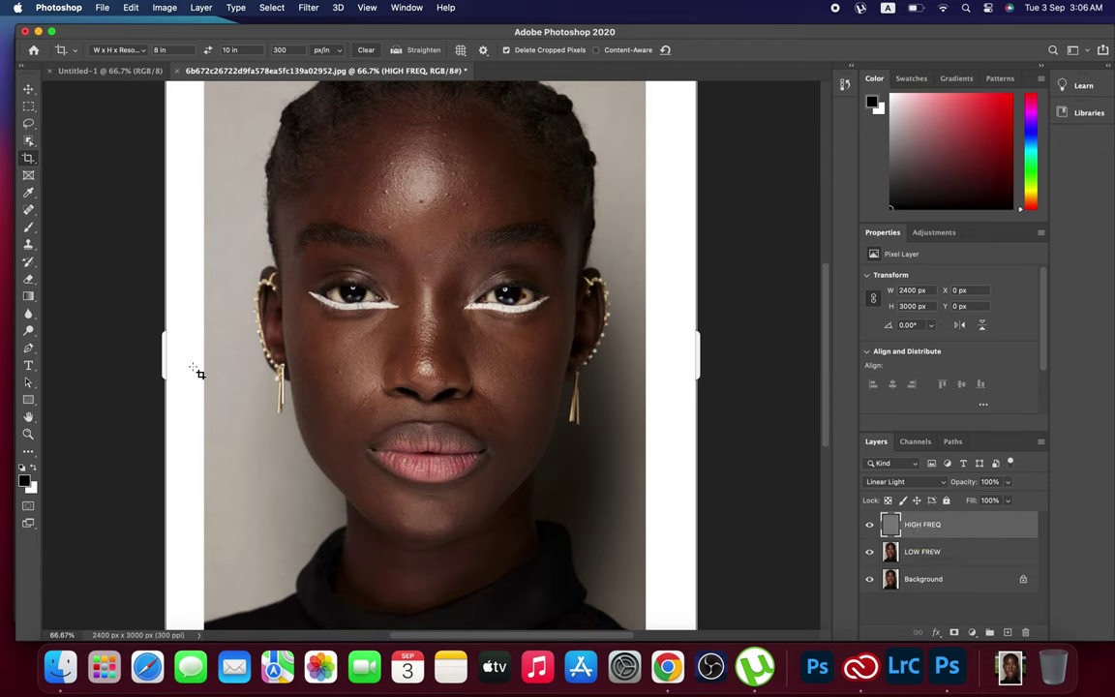
Step: Group HIGH FREQ and LOW FREW together into Group 1
left_click(911, 556)
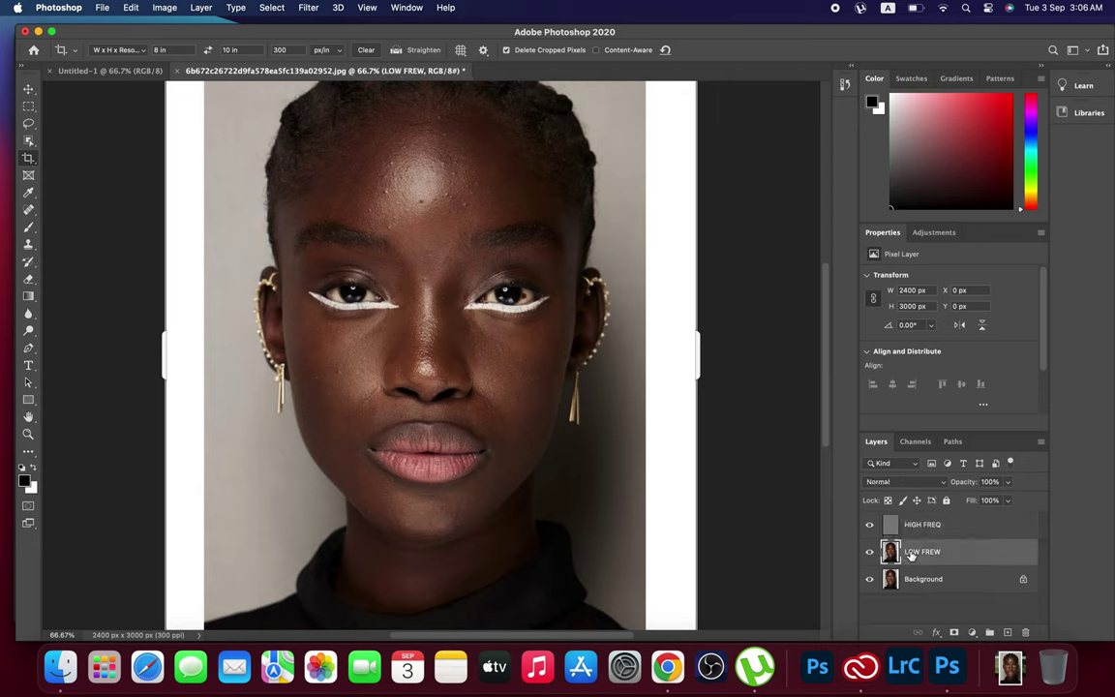
left_click(916, 526, "shift")
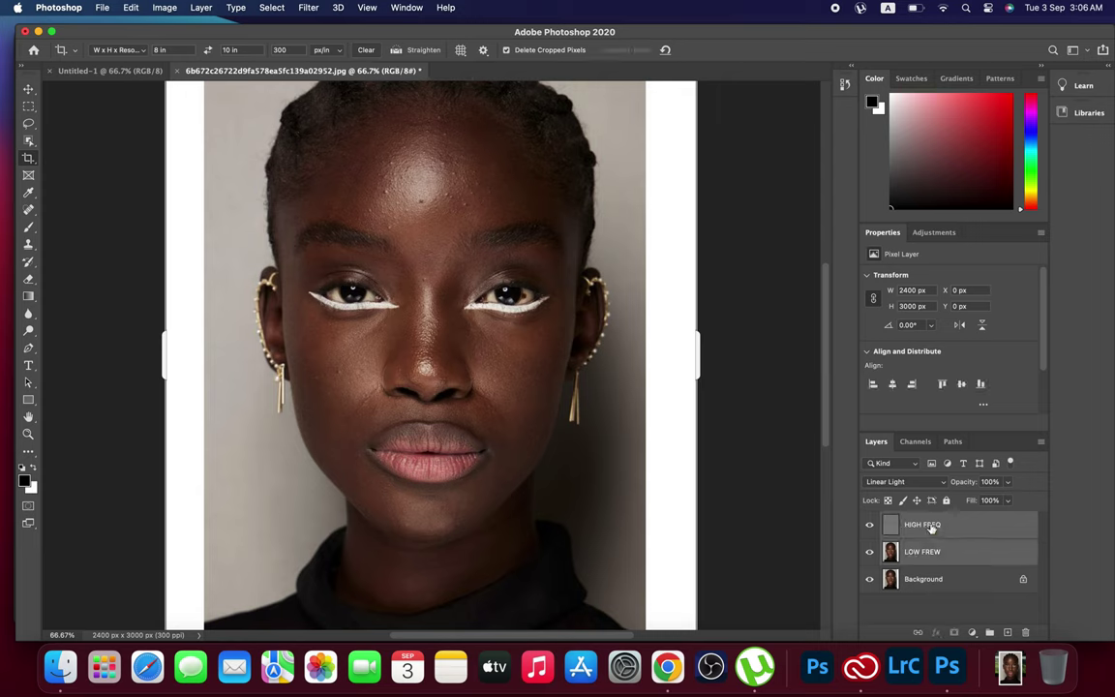
left_click(991, 633)
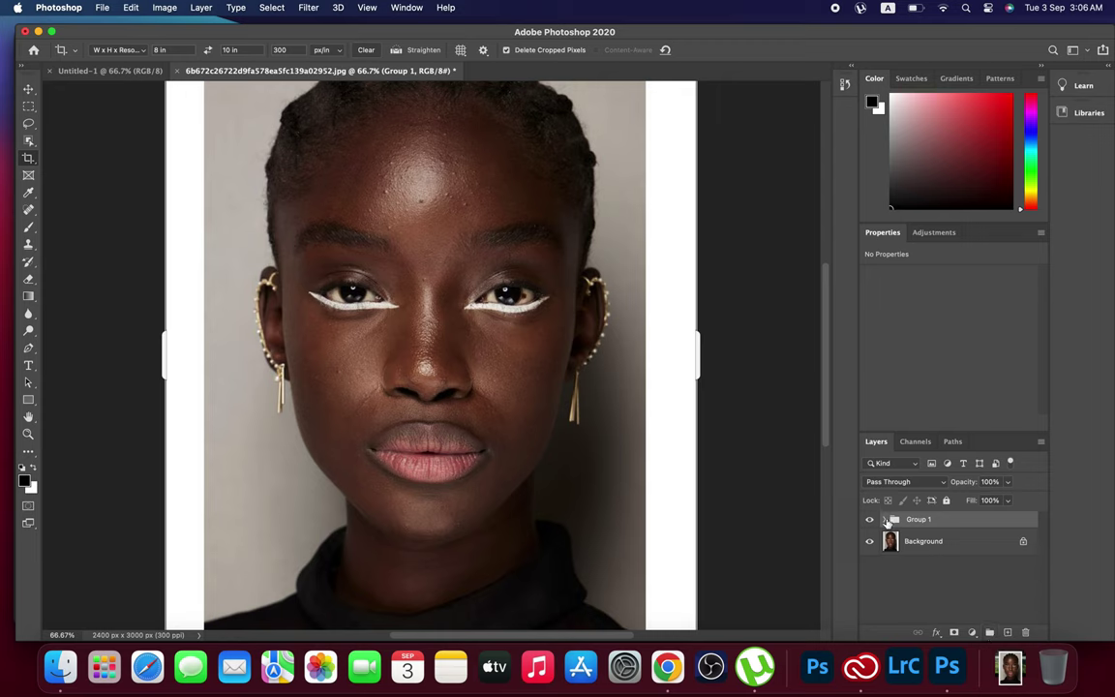
Step: Expand Group 1, pick the Clone Stamp tool, and make HIGH FREQ the active layer
left_click(884, 520)
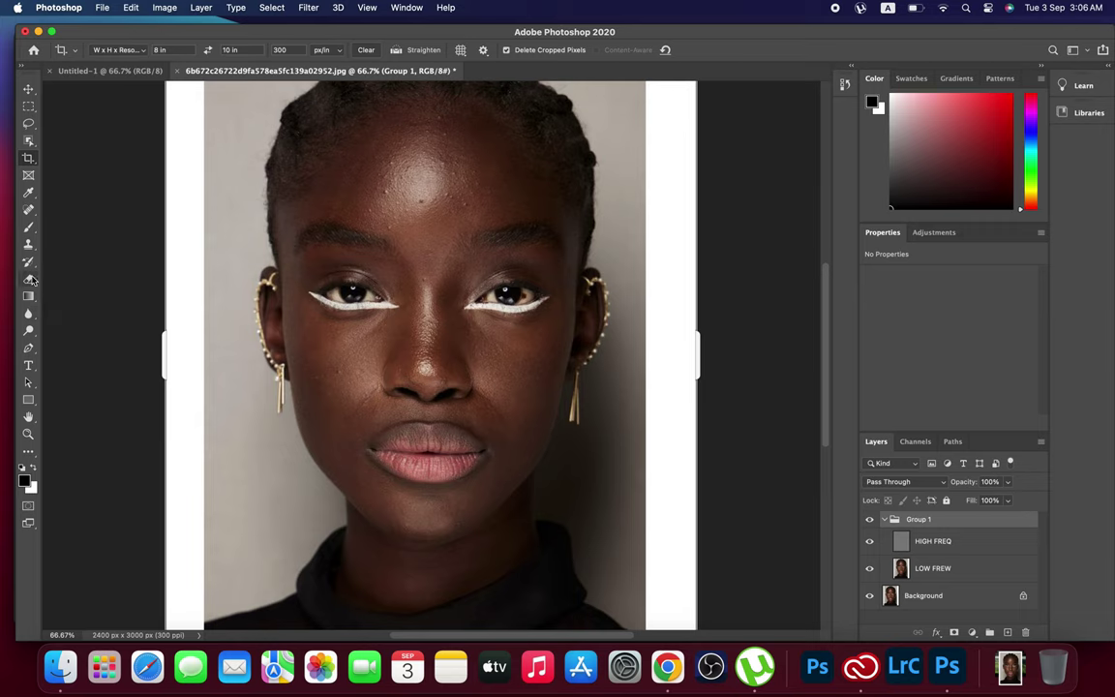
left_click(30, 247)
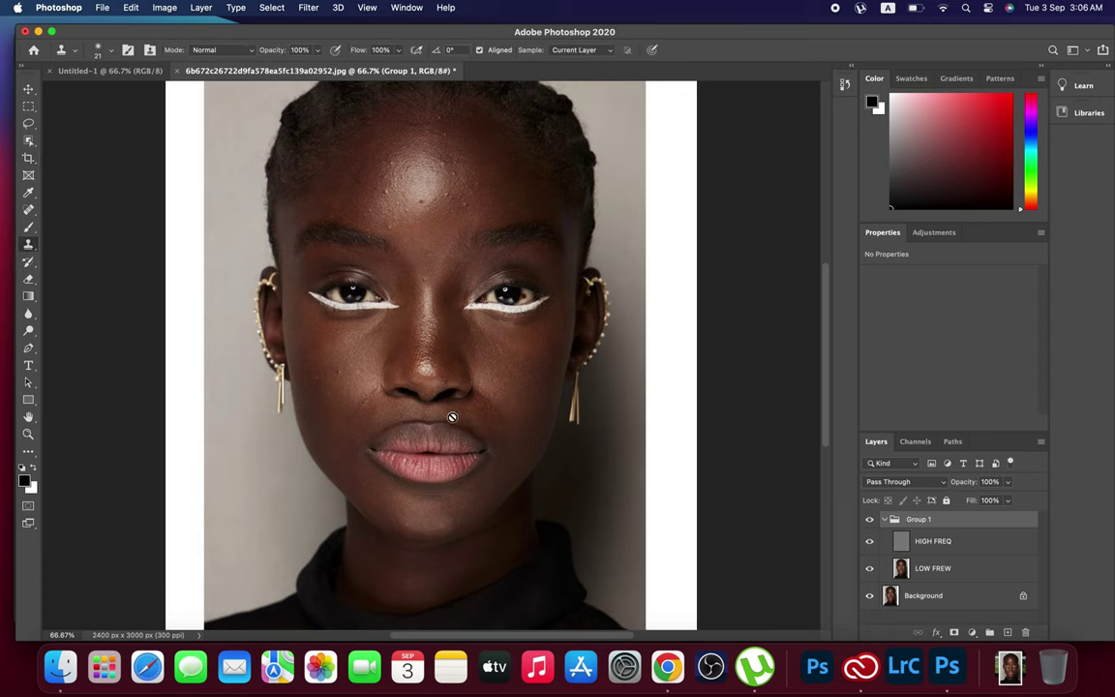
left_click(935, 542)
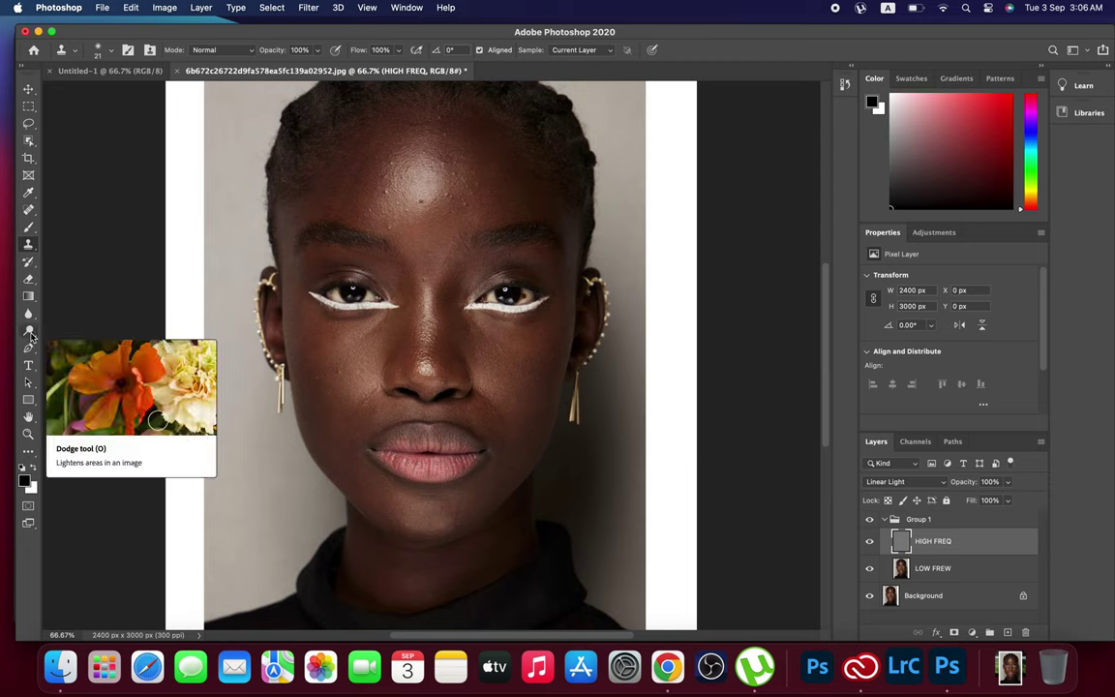
left_click(28, 227)
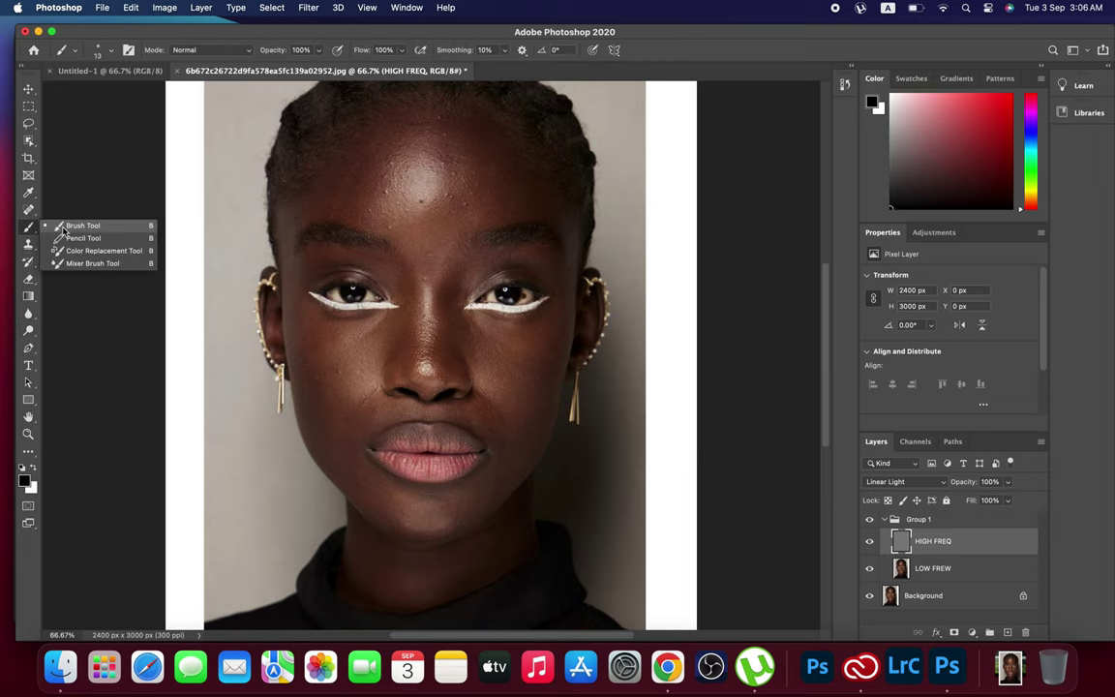
Step: Switch to the Mixer Brush Tool and clean all paint off the brush
left_click(97, 264)
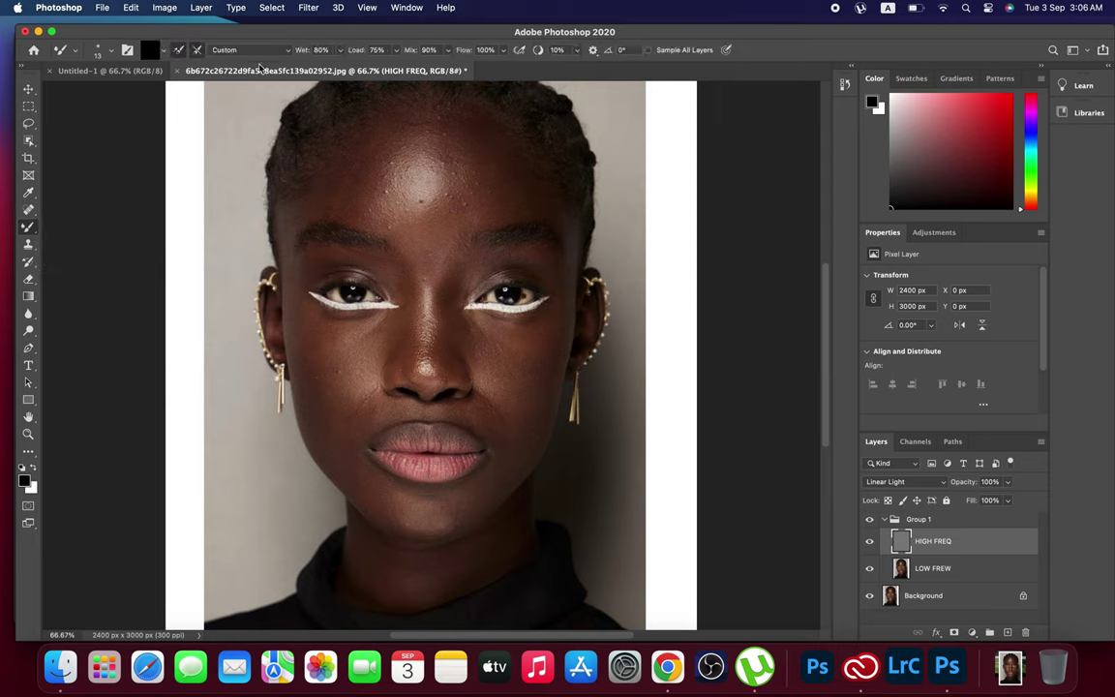
left_click(163, 49)
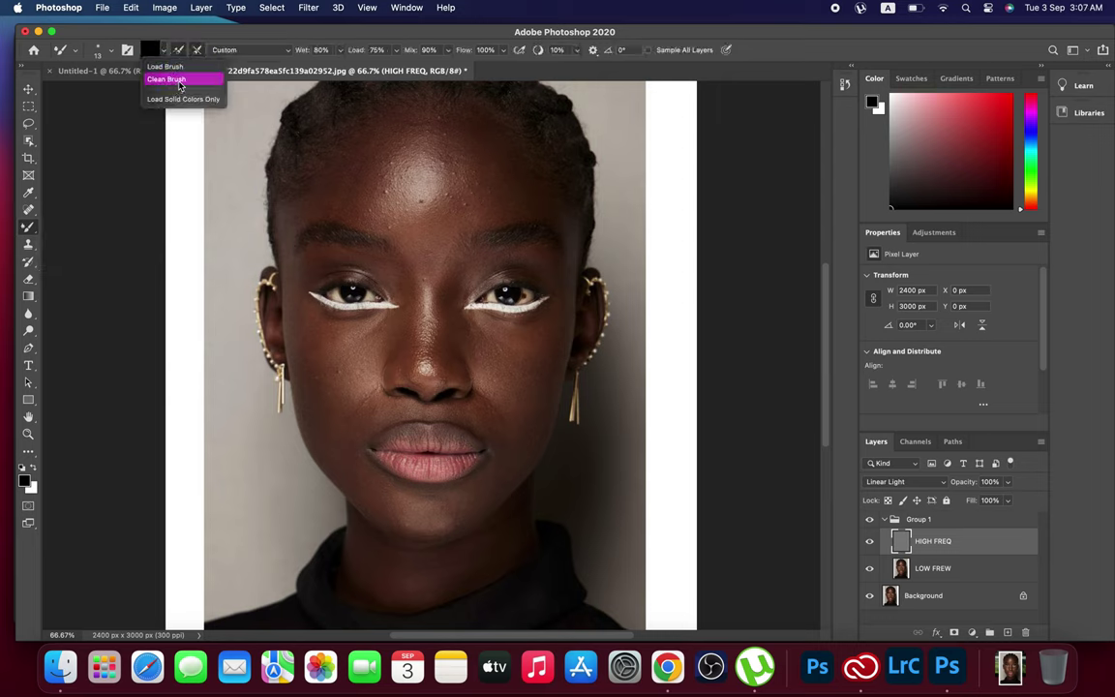
left_click(184, 80)
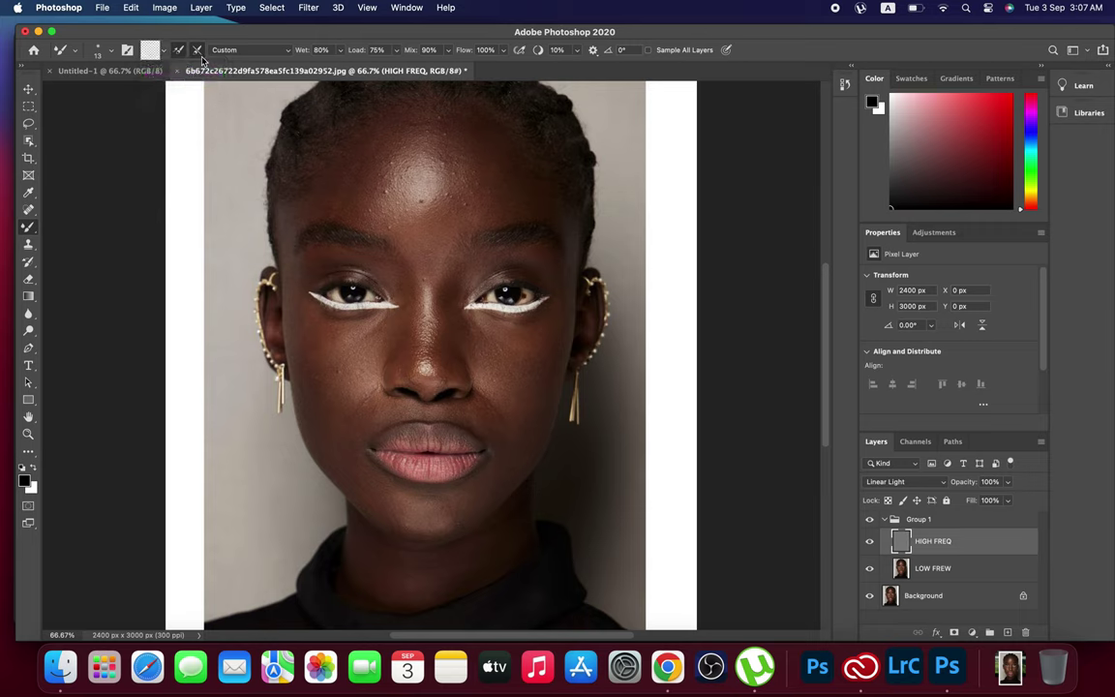
left_click(179, 49)
left_click(160, 50)
left_click(164, 54)
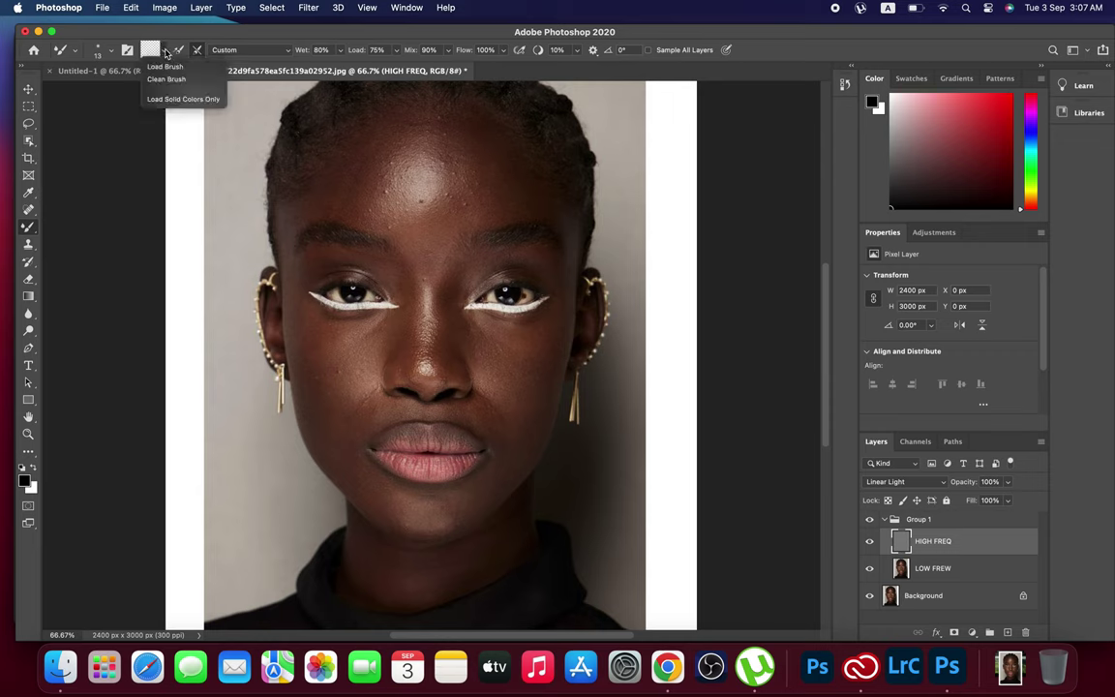
left_click(172, 80)
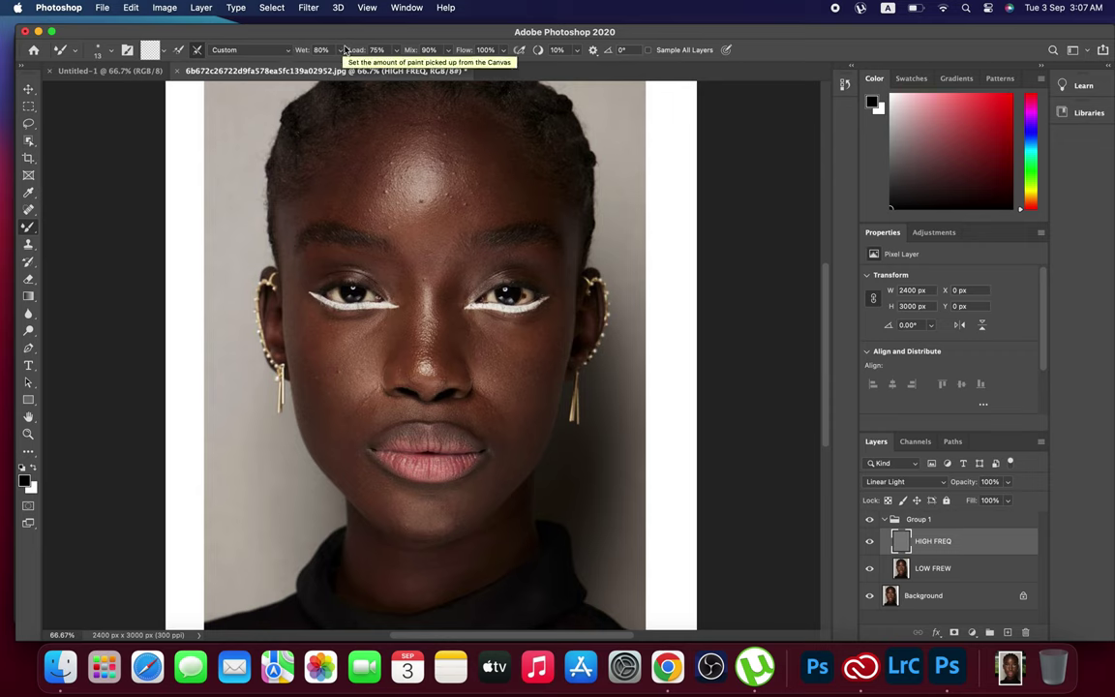
Step: Set the mixer brush's Wet, Load and Mix each to 20%
left_click(322, 51)
type("20")
key("Return")
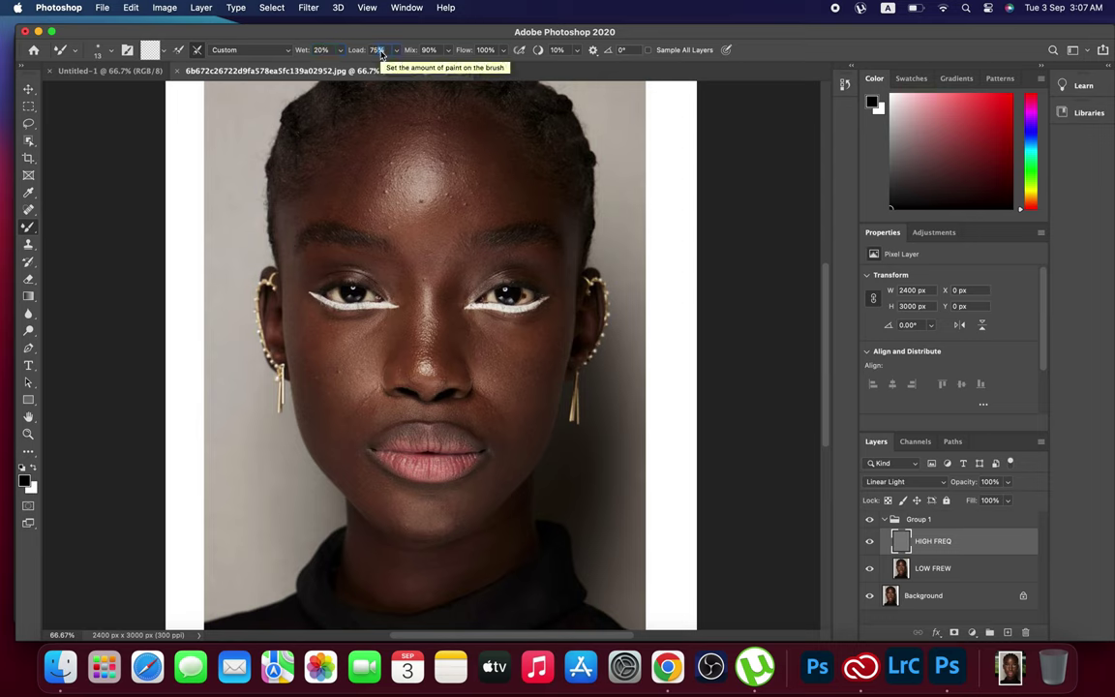
key("Up")
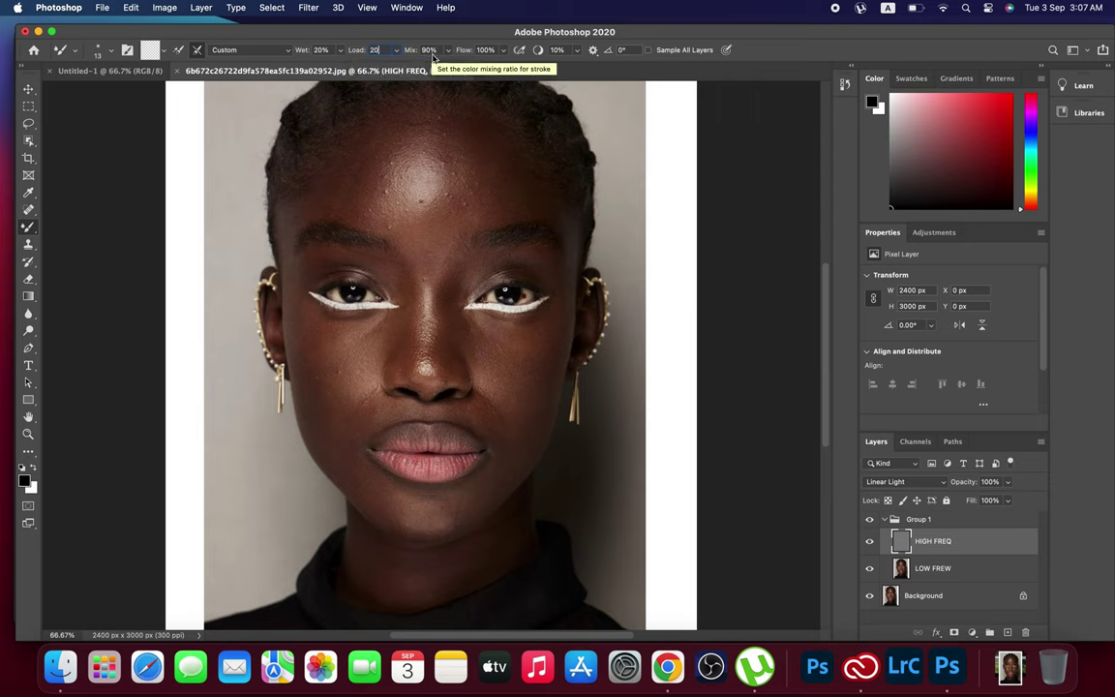
key("Tab")
type("2")
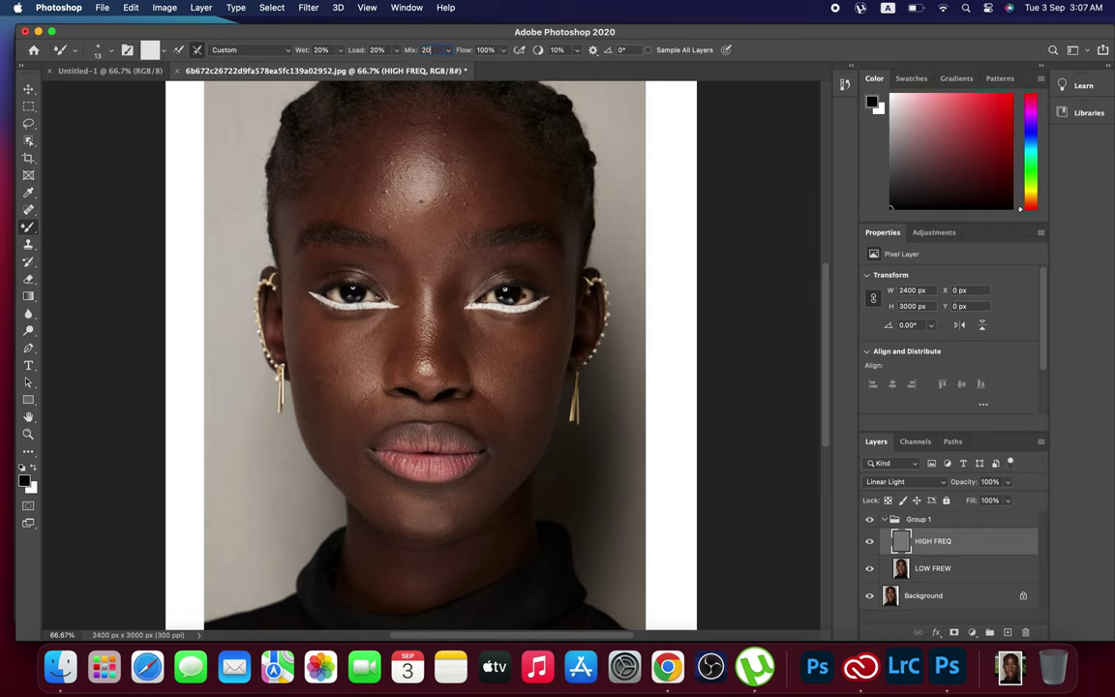
key("Tab")
left_click(111, 52)
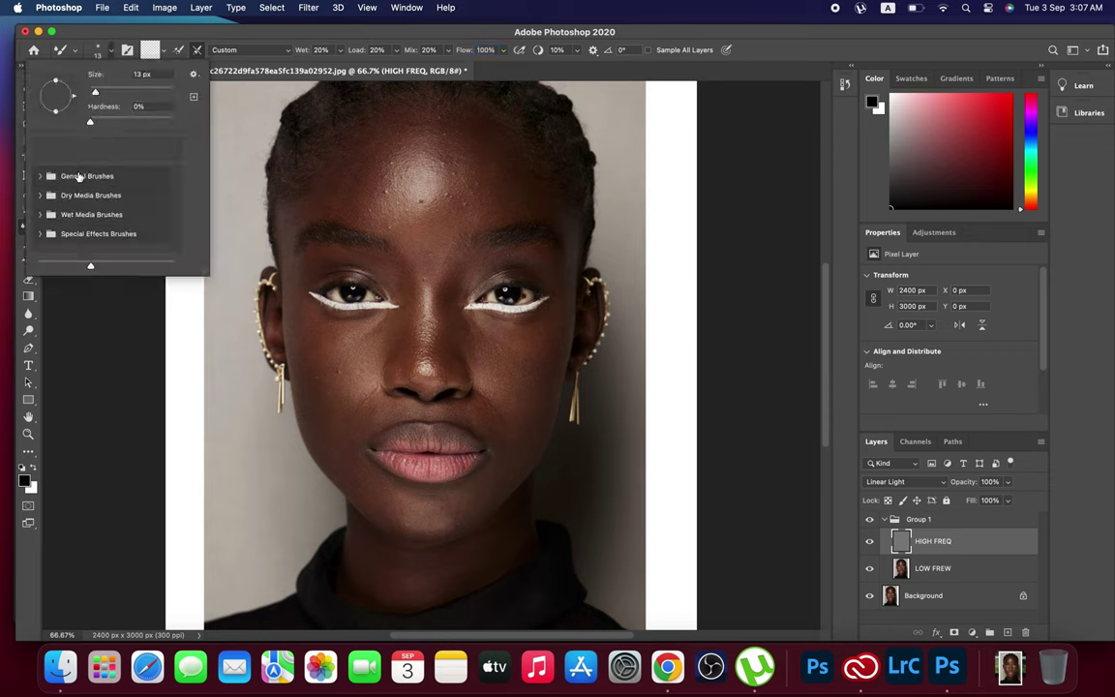
Step: Give the mixer brush a 185 px General Brushes Soft Round tip, then select LOW FREW
left_click(79, 177)
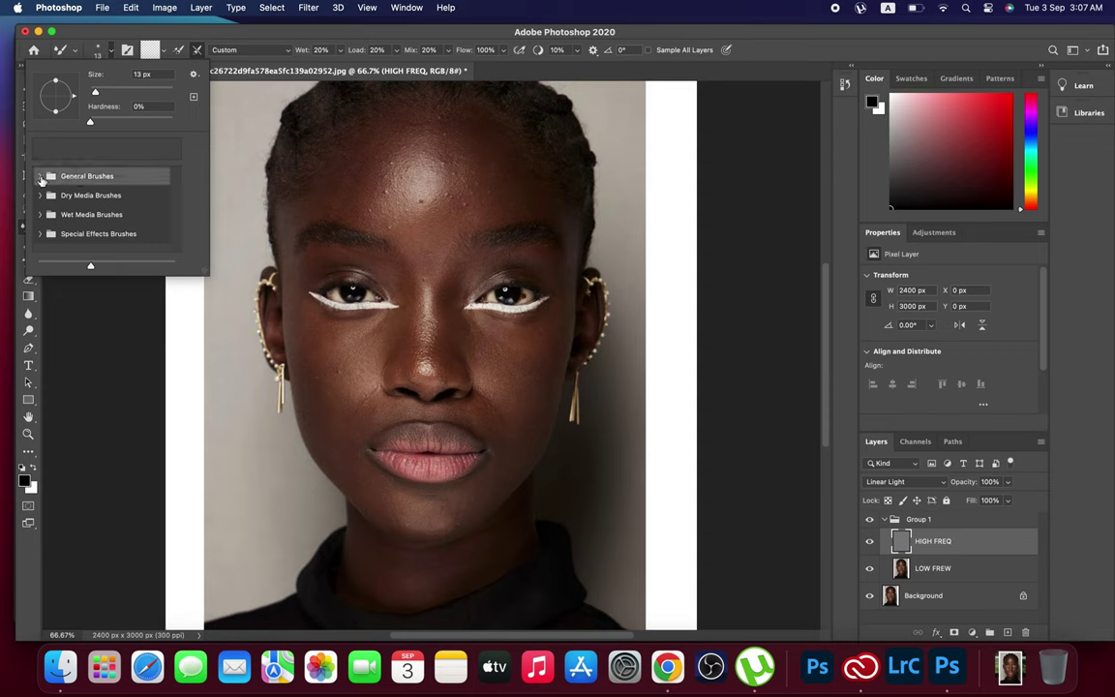
left_click(42, 176)
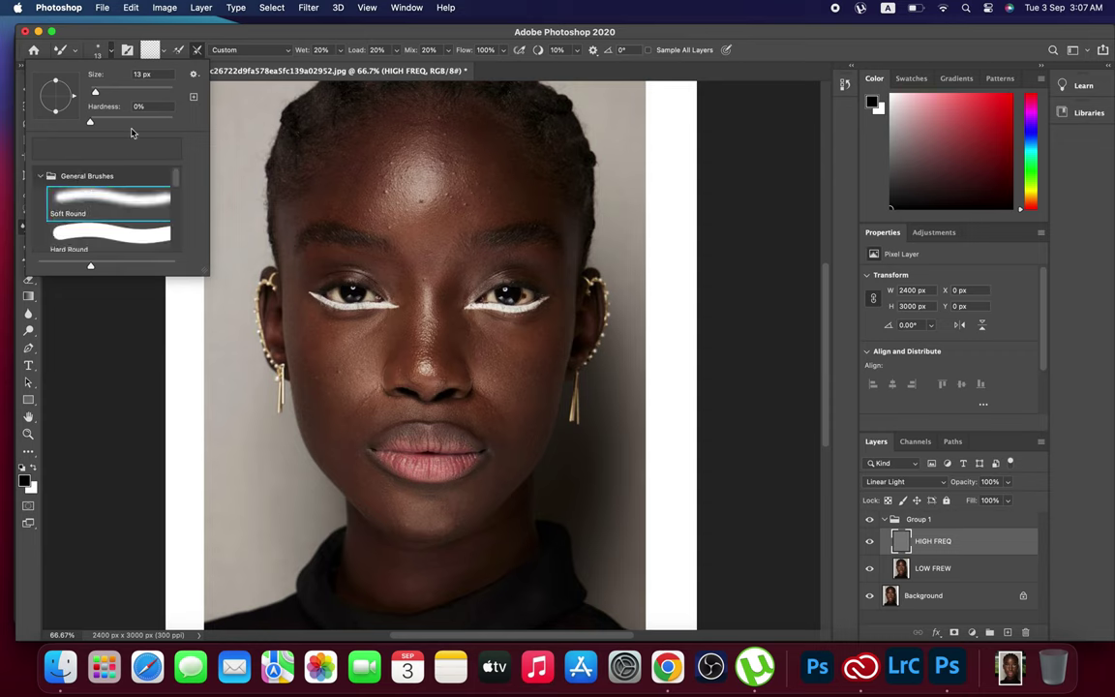
left_click(117, 93)
left_click(149, 93)
left_click(926, 571)
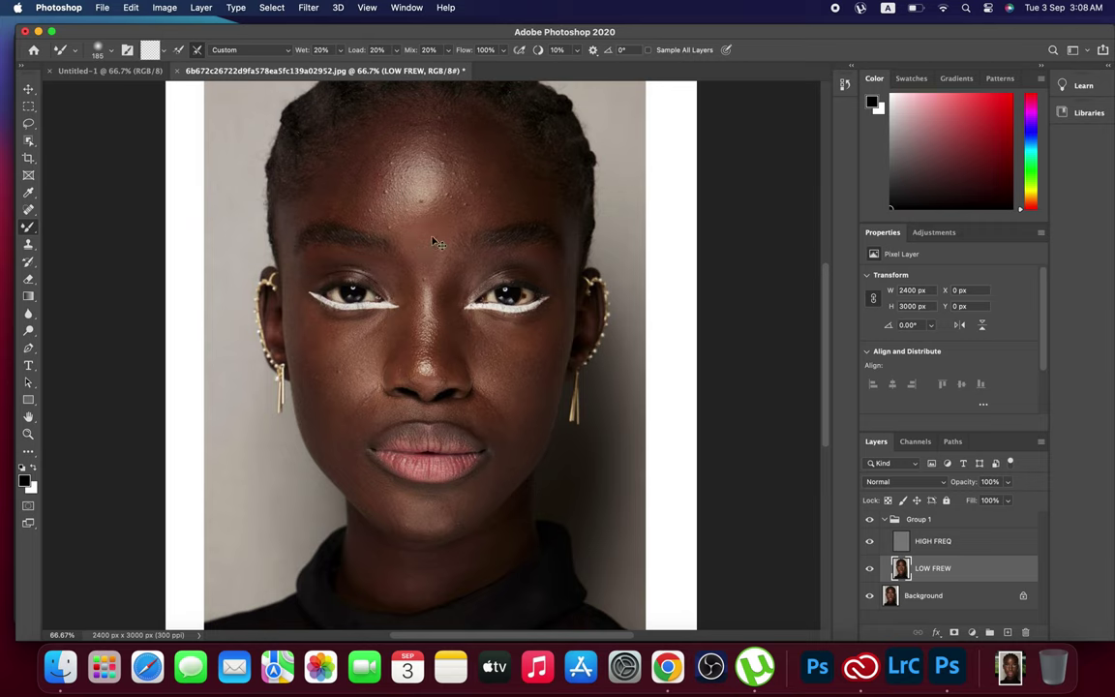
Step: Change the mixer brush to 10% wet, 75% load and 90% mix
left_click(343, 53)
left_click(288, 43)
type("10")
key("Return")
left_click(376, 50)
type("7")
type("0")
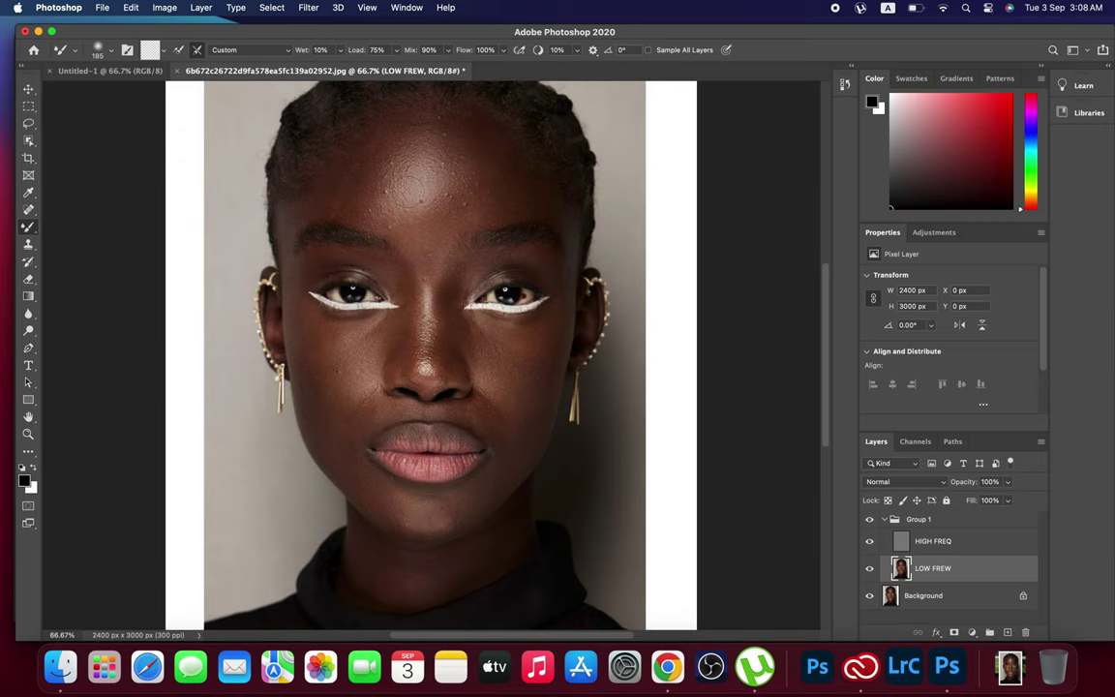
Step: Paint mixer-brush strokes across the forehead to even out its skin tones
mouse_move(373, 166)
left_mouse_down()
mouse_move(329, 204)
mouse_move(363, 187)
left_mouse_up()
mouse_move(384, 174)
left_mouse_down()
mouse_move(502, 161)
mouse_move(467, 145)
mouse_move(518, 174)
mouse_move(519, 199)
mouse_move(530, 187)
mouse_move(490, 194)
mouse_move(525, 179)
mouse_move(545, 200)
mouse_move(476, 136)
mouse_move(395, 130)
mouse_move(450, 119)
mouse_move(389, 129)
mouse_move(444, 117)
mouse_move(380, 136)
mouse_move(359, 167)
mouse_move(271, 184)
mouse_move(286, 194)
mouse_move(259, 198)
mouse_move(364, 199)
mouse_move(356, 206)
mouse_move(333, 182)
mouse_move(437, 277)
mouse_move(434, 333)
mouse_move(472, 323)
mouse_move(523, 343)
mouse_move(530, 363)
mouse_move(488, 345)
mouse_move(530, 354)
mouse_move(503, 347)
mouse_move(518, 353)
mouse_move(558, 331)
mouse_move(530, 423)
mouse_move(498, 368)
mouse_move(497, 383)
mouse_move(506, 369)
mouse_move(535, 378)
mouse_move(545, 326)
mouse_move(497, 463)
mouse_move(531, 423)
mouse_move(453, 523)
left_mouse_up()
right_click(480, 411)
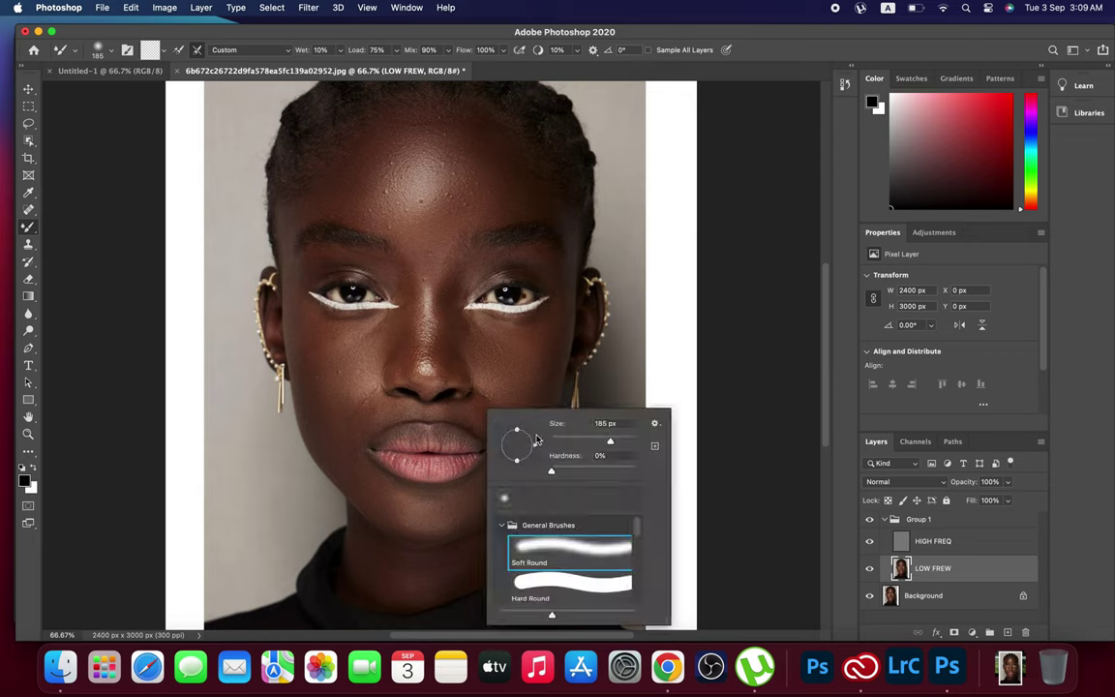
Step: Set the Mixer Brush to 180 px and blend the skin along and beside the nose bridge
left_click(605, 423)
type("180")
key("Return")
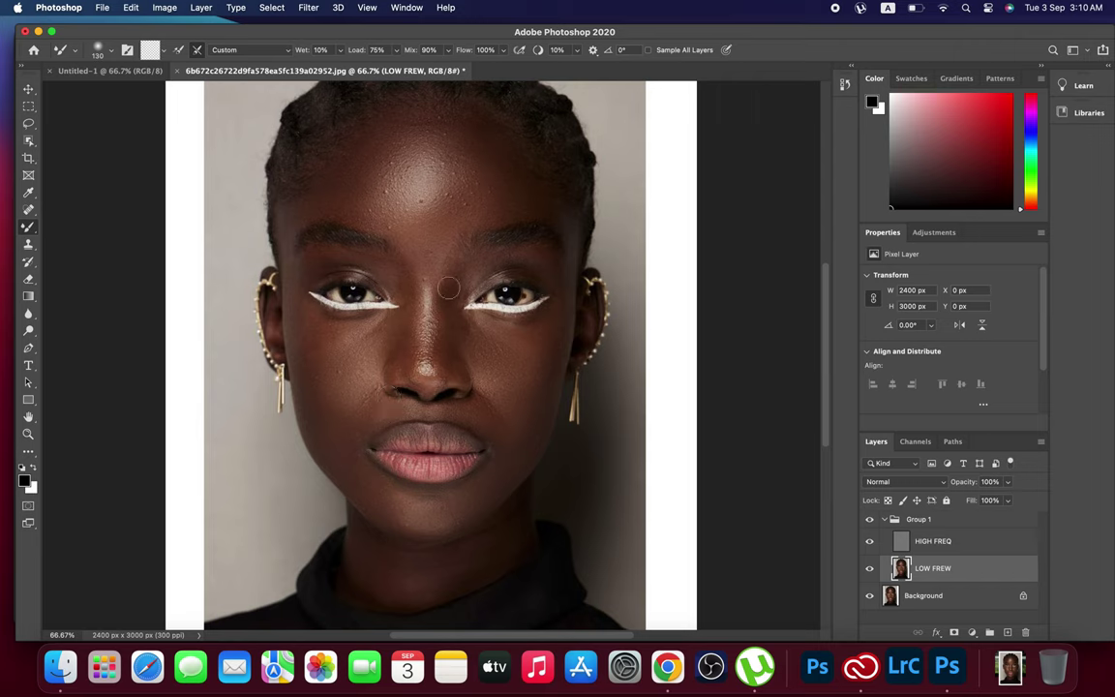
left_click_drag(448, 290, 426, 343)
left_click_drag(356, 326, 465, 344)
scroll(454, 507, "down", 5)
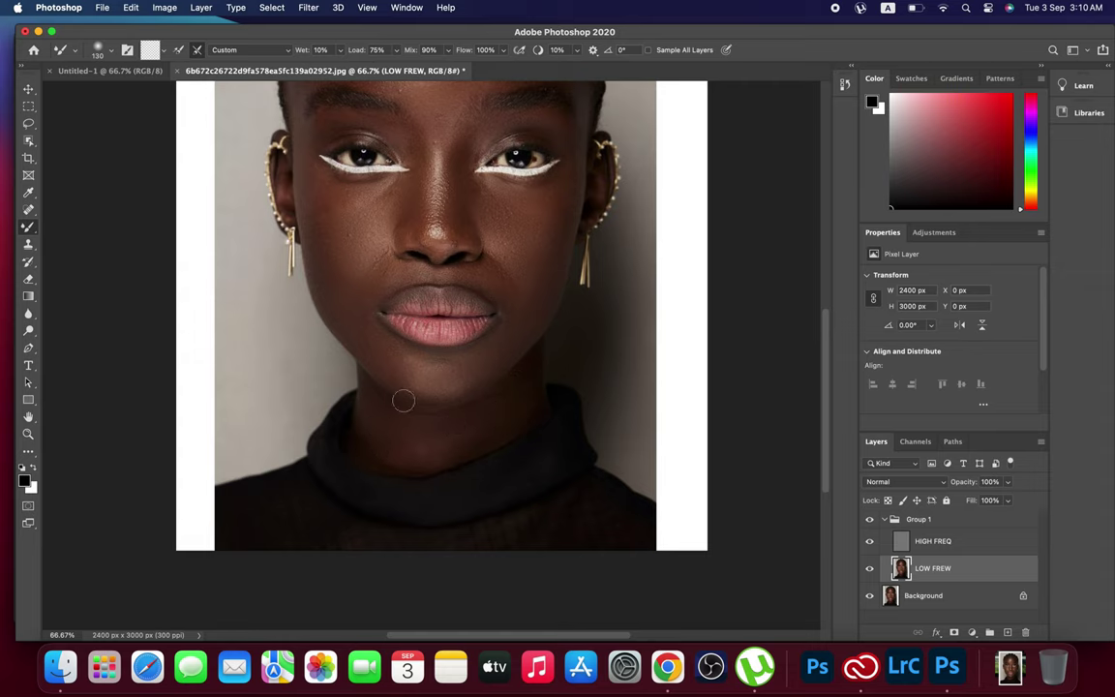
Step: Toggle Group 1 off and on twice to compare the face before and after retouching
scroll(468, 322, "up", 3)
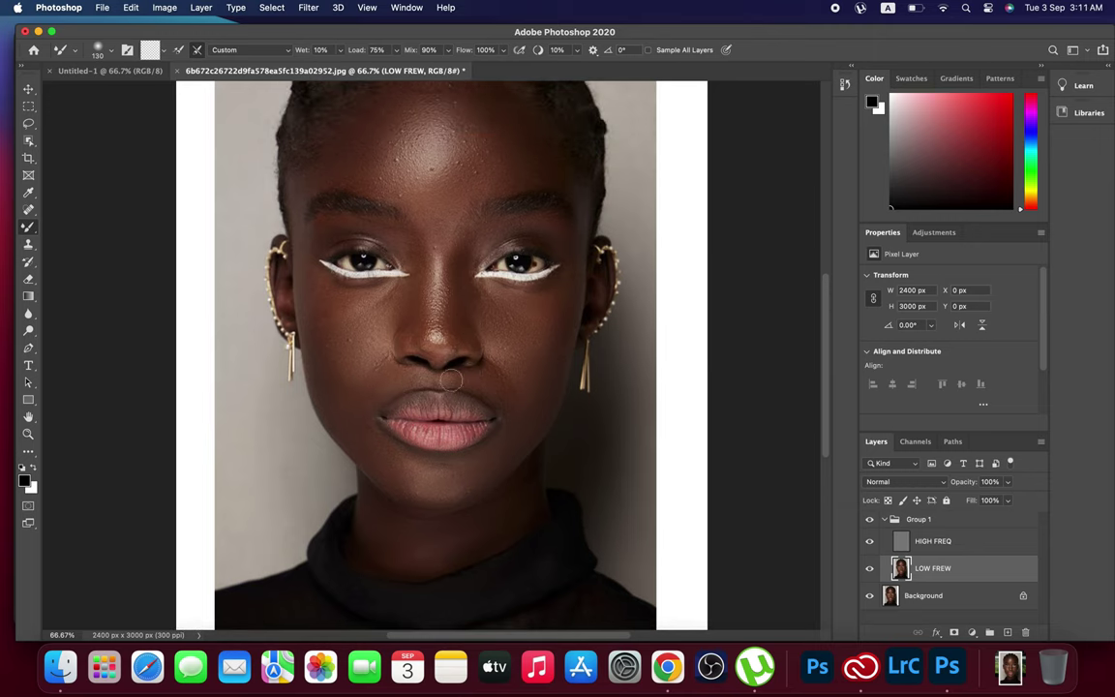
left_click(869, 521)
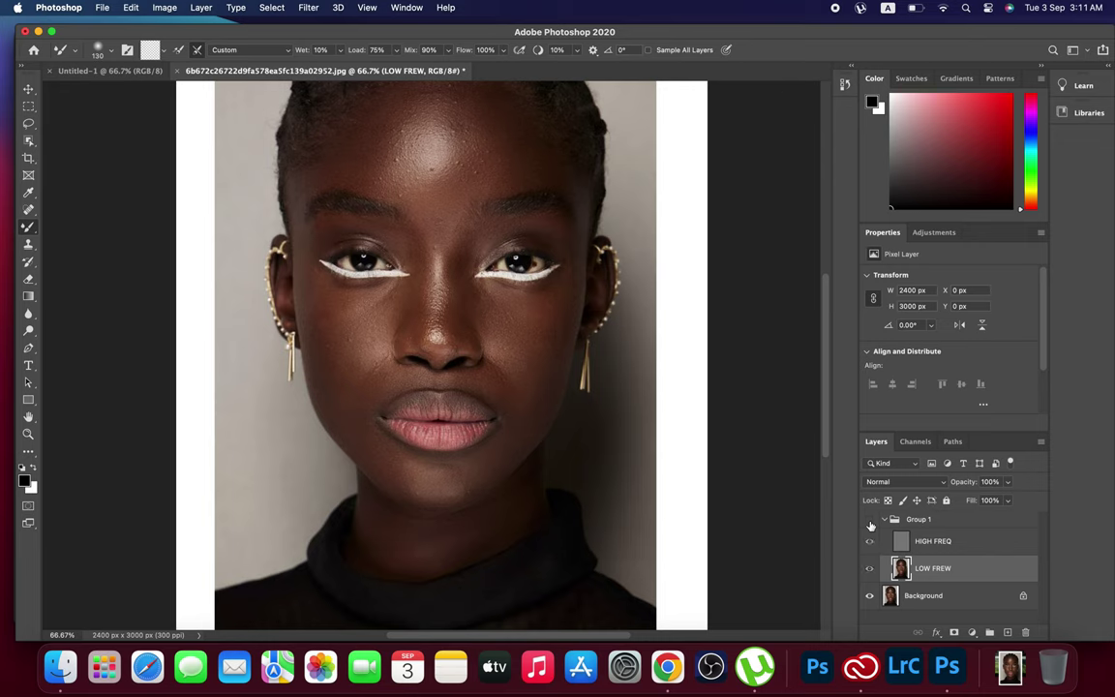
left_click(869, 521)
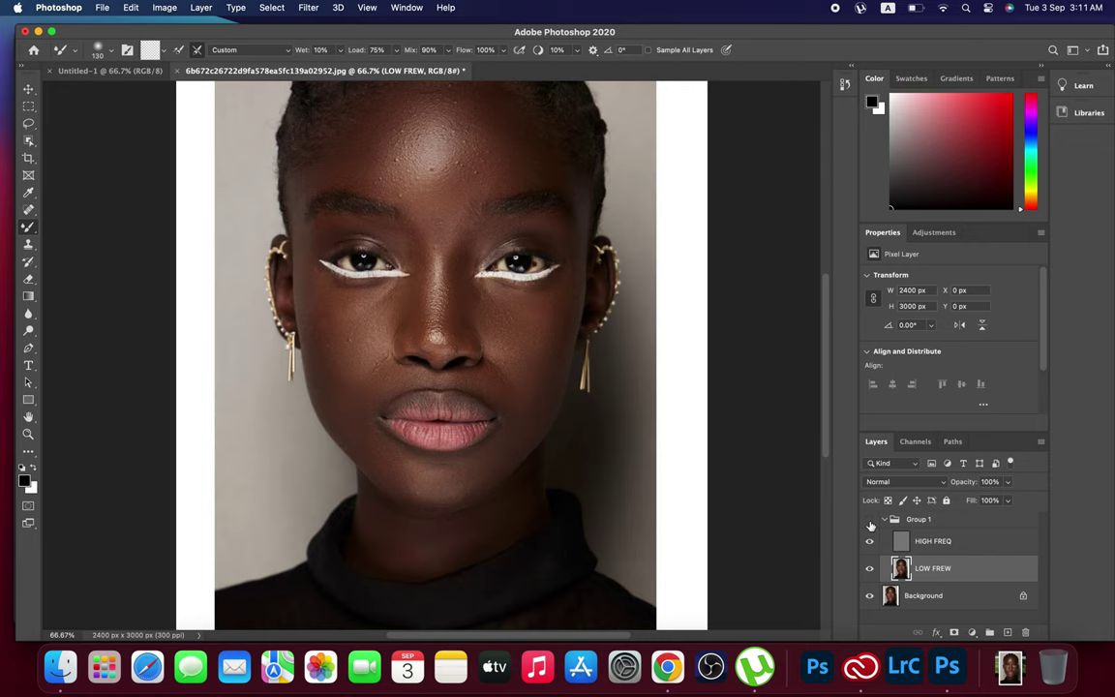
left_click(869, 522)
left_click(869, 521)
Step: Zoom the face to 100% and make HIGH FREQ the active layer
scroll(521, 343, "up", 3)
scroll(523, 346, "left", 1)
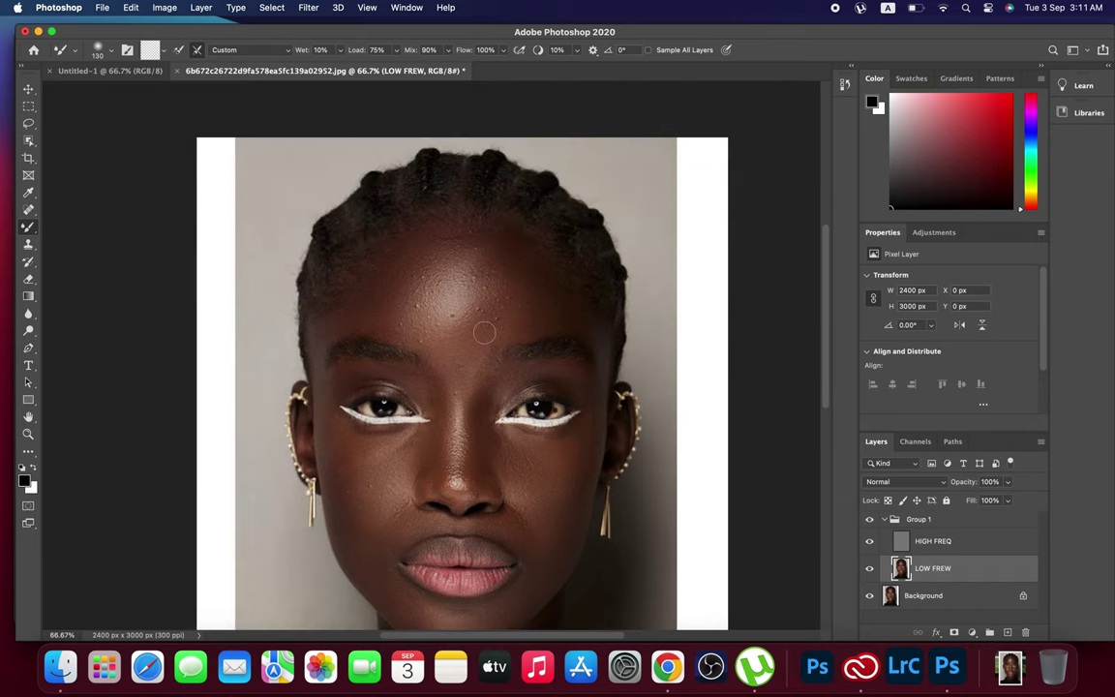
key("super+1")
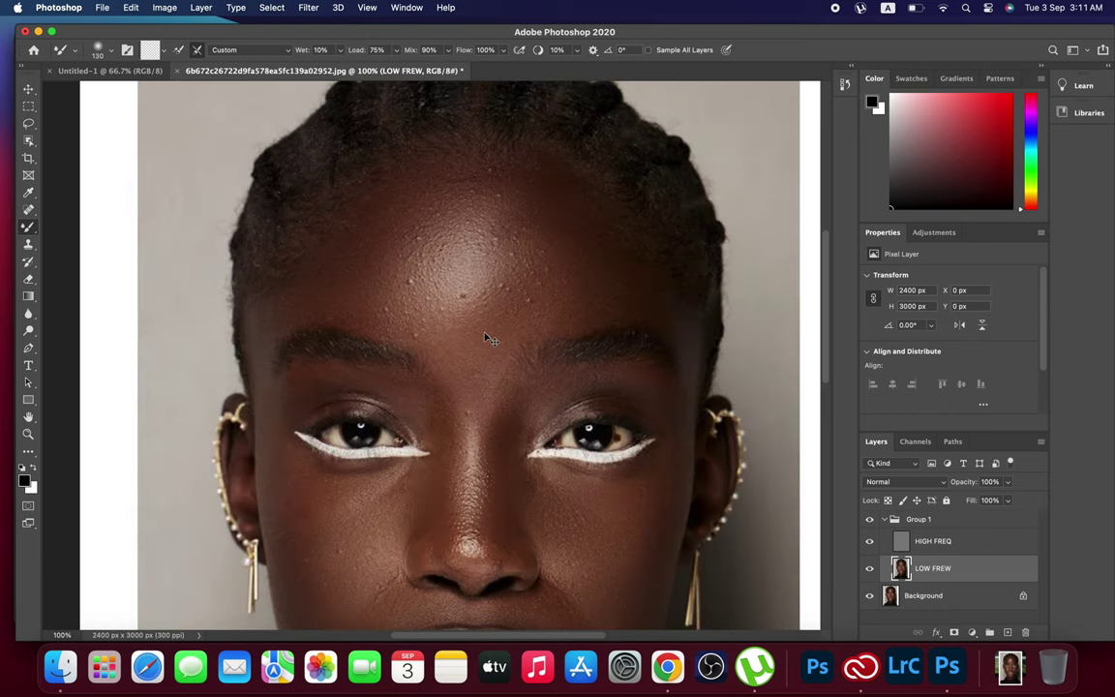
left_click(944, 542)
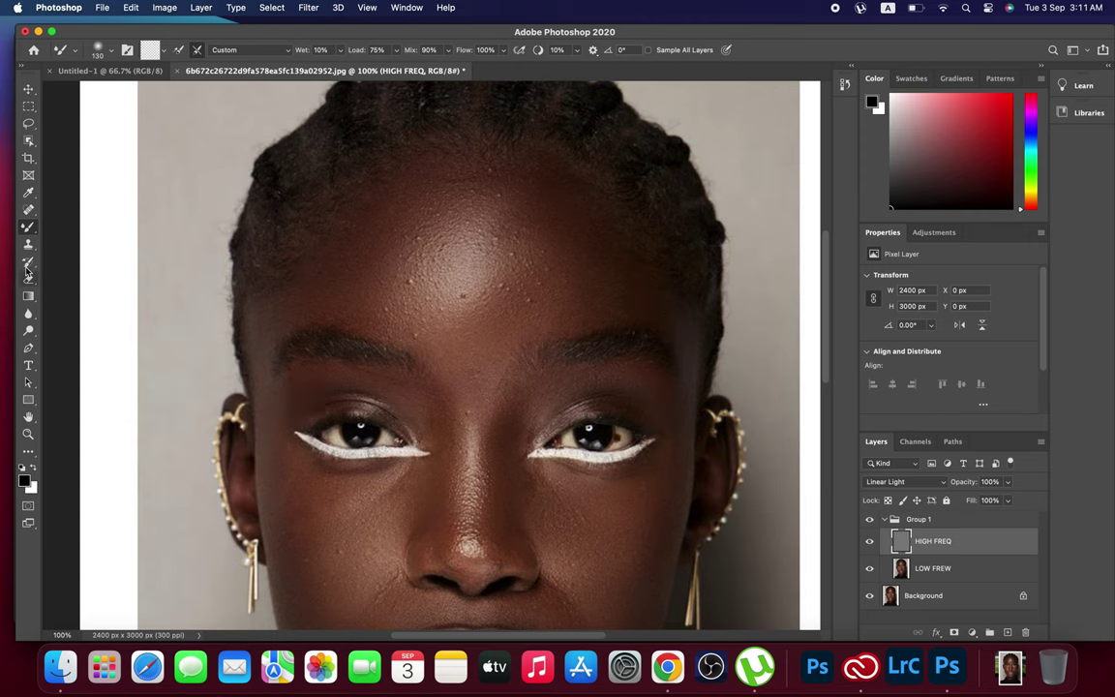
left_click(28, 215)
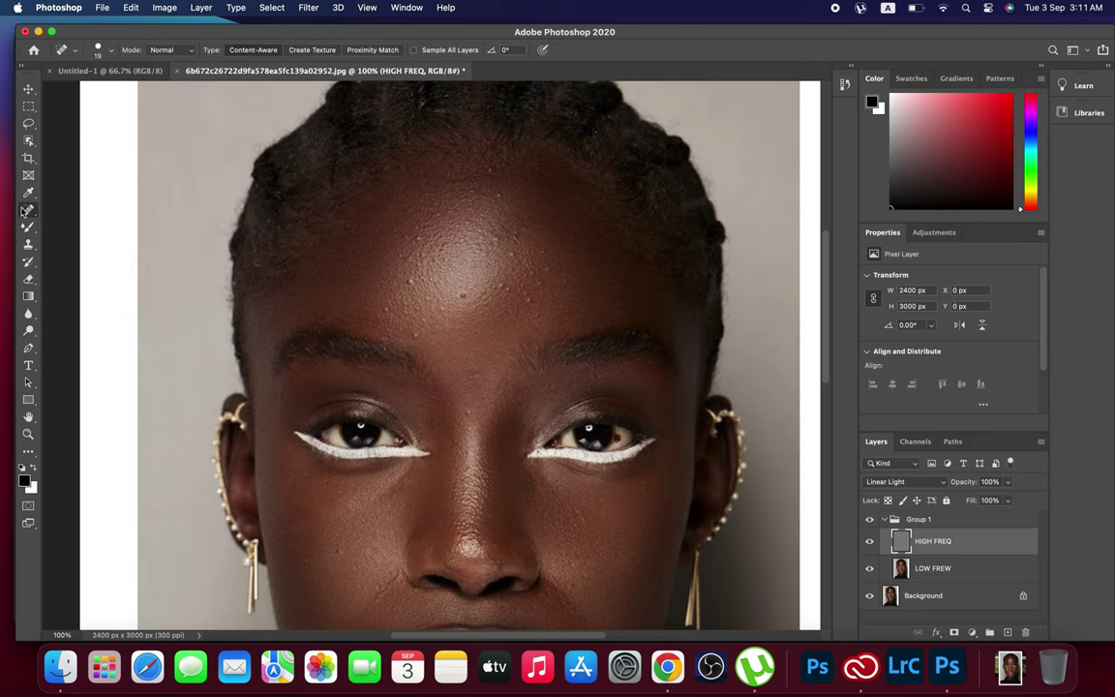
Step: Switch to the Patch Tool and patch the first forehead blemishes onto clean skin
left_click(87, 222)
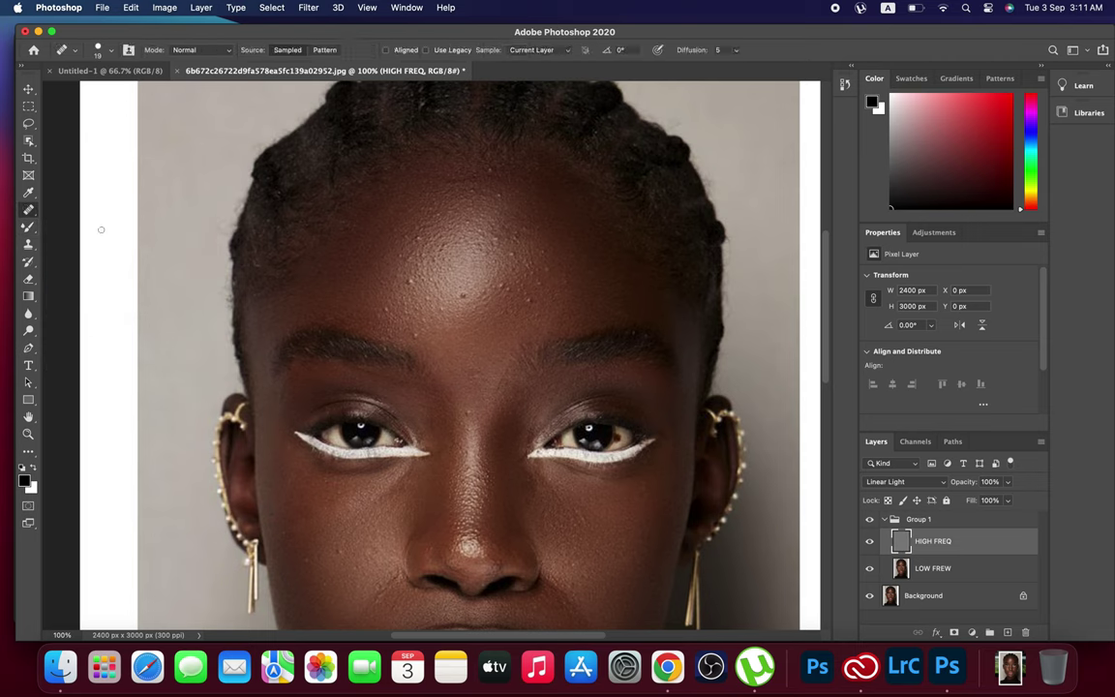
left_click(28, 212)
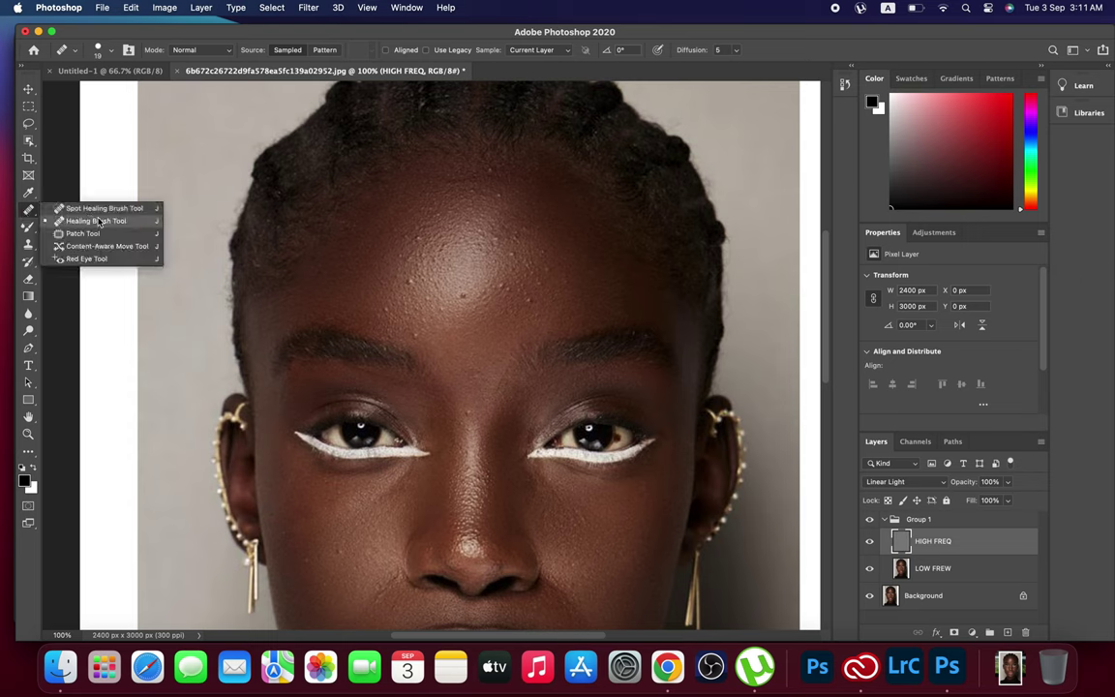
left_click(82, 233)
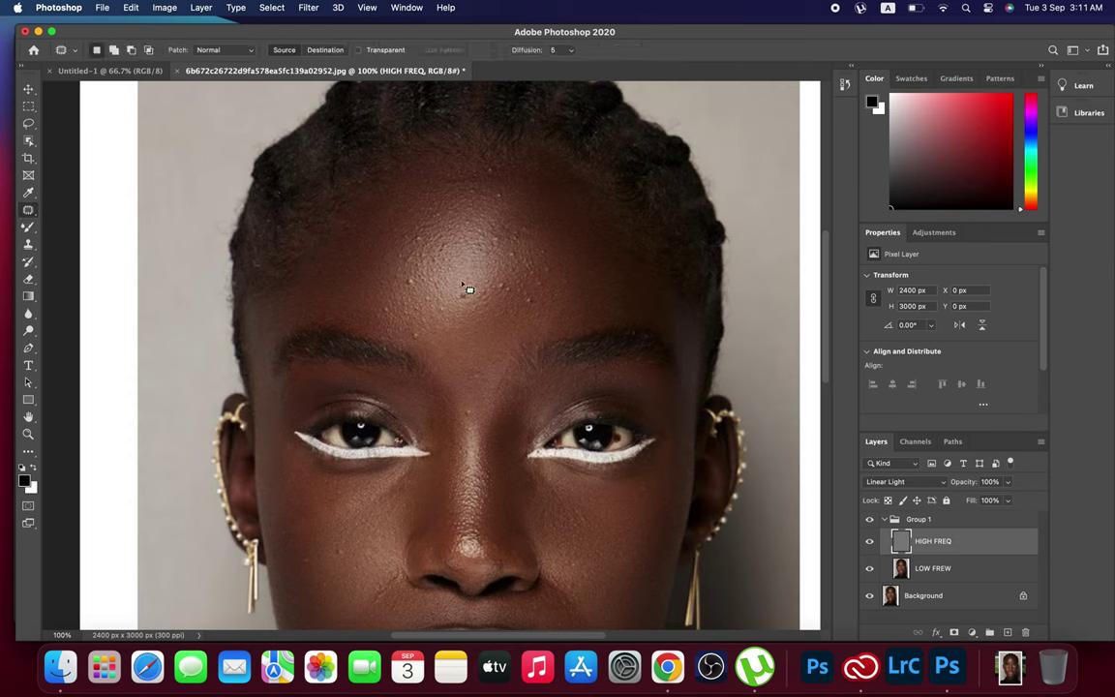
mouse_move(475, 306)
left_mouse_down()
mouse_move(469, 301)
mouse_move(467, 336)
left_mouse_up()
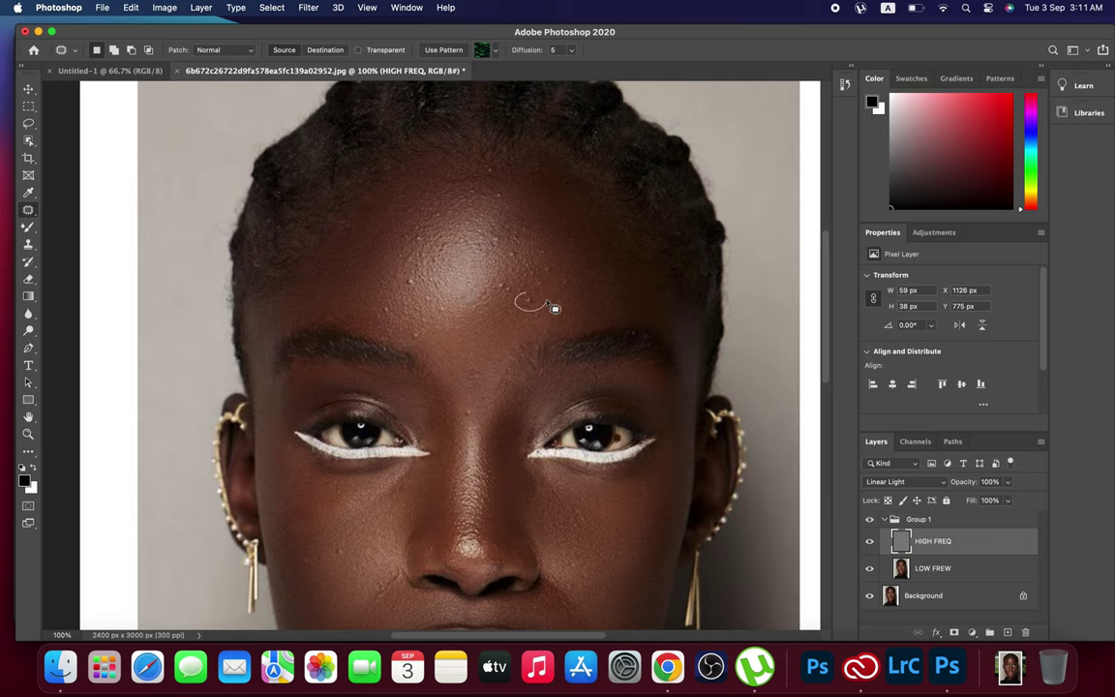
mouse_move(549, 305)
left_mouse_down()
mouse_move(516, 322)
mouse_move(510, 296)
mouse_move(498, 319)
left_mouse_up()
key("ctrl+d")
mouse_move(548, 290)
left_mouse_down()
mouse_move(527, 287)
mouse_move(522, 301)
left_mouse_up()
Step: Patch several more forehead spots with nearby clean skin
mouse_move(555, 261)
left_mouse_down()
mouse_move(538, 264)
mouse_move(567, 259)
left_mouse_up()
key("ctrl+d")
mouse_move(536, 248)
left_mouse_down()
mouse_move(504, 250)
mouse_move(504, 263)
left_mouse_up()
left_click(521, 226)
mouse_move(530, 228)
left_mouse_down()
mouse_move(501, 196)
mouse_move(520, 199)
left_mouse_up()
left_click_drag(495, 242, 513, 239)
Step: Patch the small spots near the brow, between the brows and on the left cheek
left_click_drag(408, 284, 402, 282)
left_click_drag(397, 316, 387, 309)
left_click_drag(412, 345, 430, 347)
left_click(464, 412)
left_click_drag(483, 419, 469, 411)
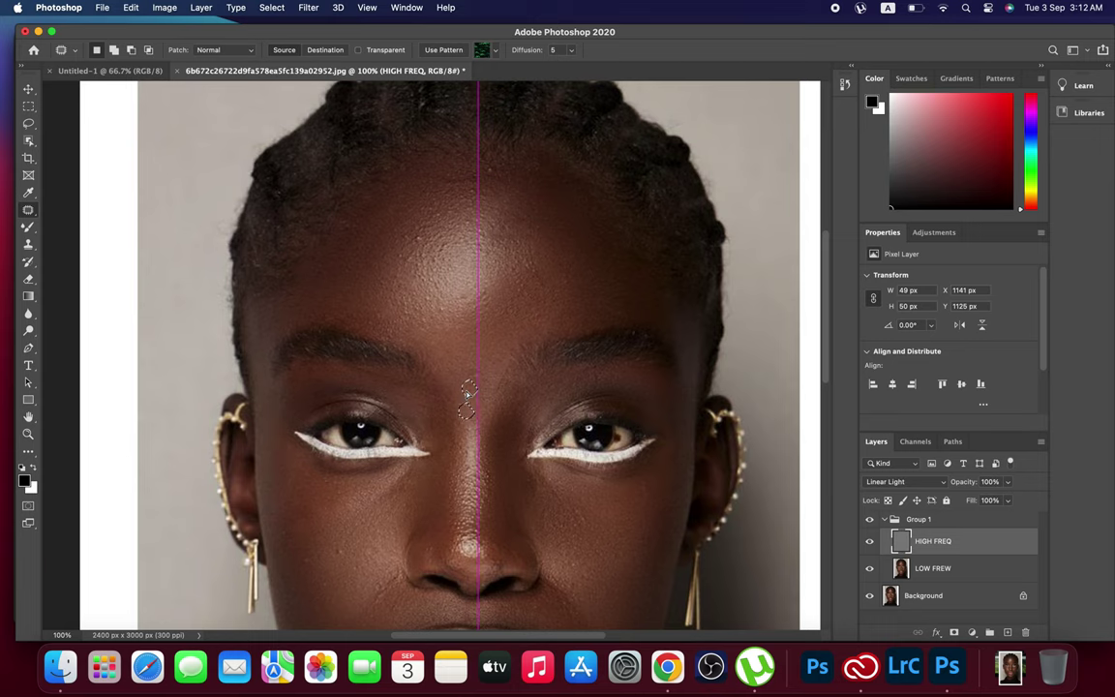
mouse_move(335, 547)
left_mouse_down()
mouse_move(342, 566)
mouse_move(344, 544)
left_mouse_up()
scroll(349, 540, "down", 5)
scroll(350, 538, "down", 1)
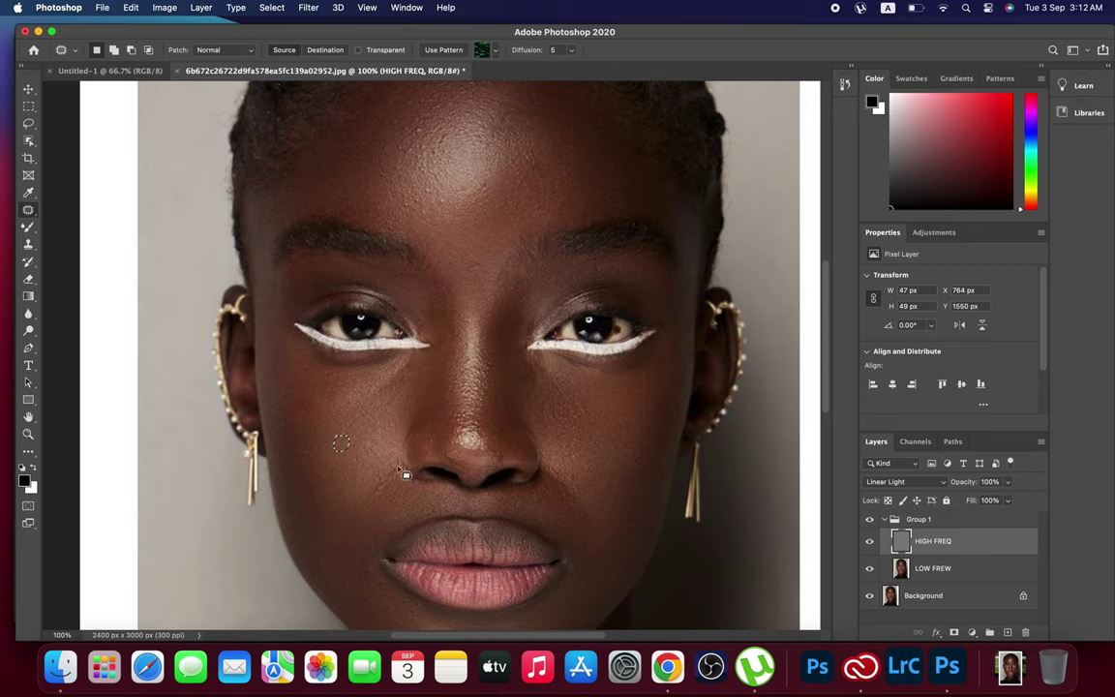
Step: Patch blemishes beside the nose, on both cheeks and near the chin
mouse_move(393, 463)
left_mouse_down()
mouse_move(376, 495)
mouse_move(389, 499)
mouse_move(405, 465)
left_mouse_up()
mouse_move(545, 474)
left_mouse_down()
mouse_move(578, 522)
mouse_move(587, 505)
mouse_move(560, 484)
left_mouse_up()
mouse_move(586, 522)
left_mouse_down()
mouse_move(567, 477)
mouse_move(518, 441)
left_mouse_up()
scroll(465, 523, "down", 5)
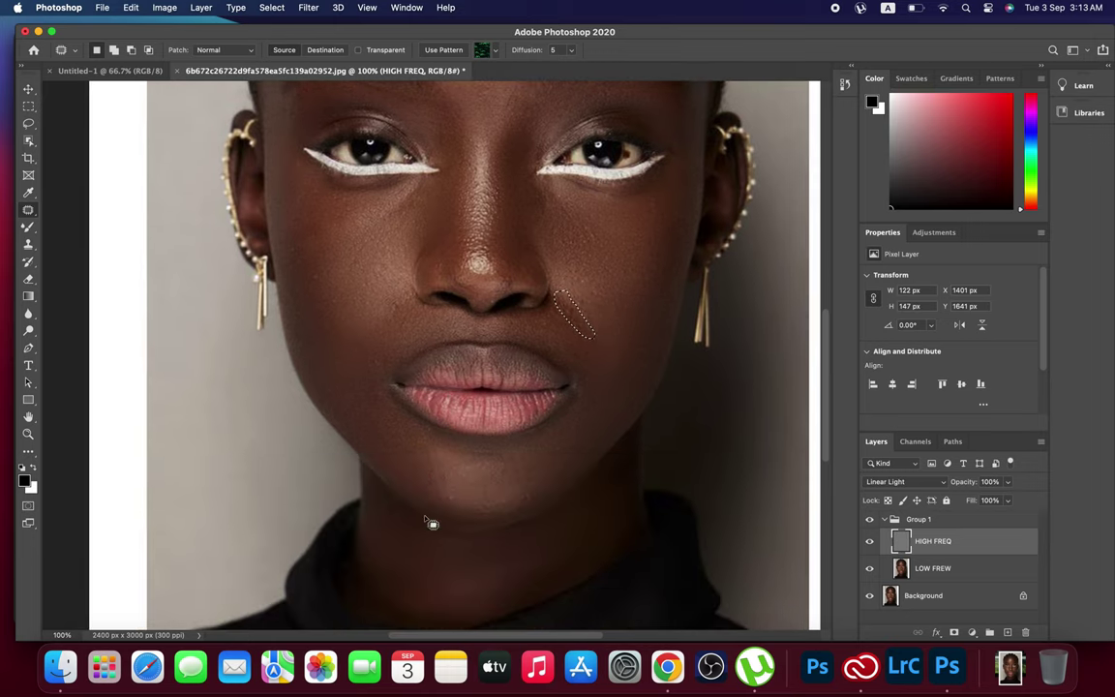
left_click_drag(457, 505, 455, 508)
left_click_drag(528, 494, 528, 497)
key("super+d")
left_click_drag(326, 275, 322, 273)
Step: Patch the two remaining spots high on the forehead
scroll(298, 255, "up", 2)
scroll(298, 255, "up", 1)
scroll(298, 255, "up", 2)
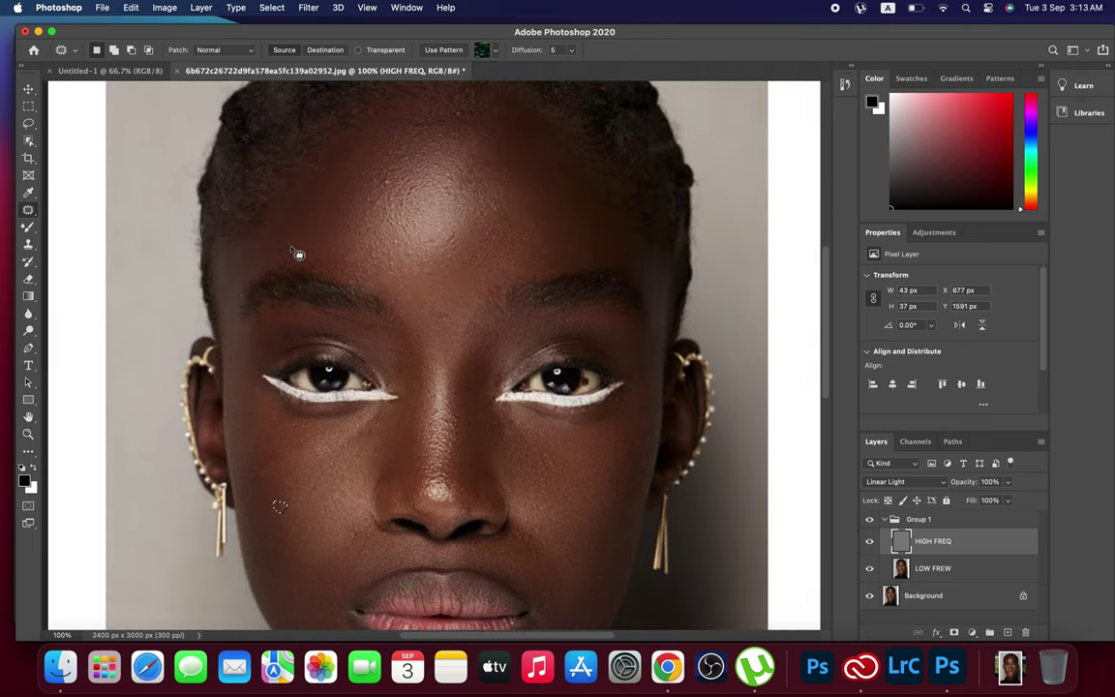
mouse_move(391, 180)
left_mouse_down()
mouse_move(377, 192)
mouse_move(384, 184)
left_mouse_up()
scroll(411, 238, "up", 3)
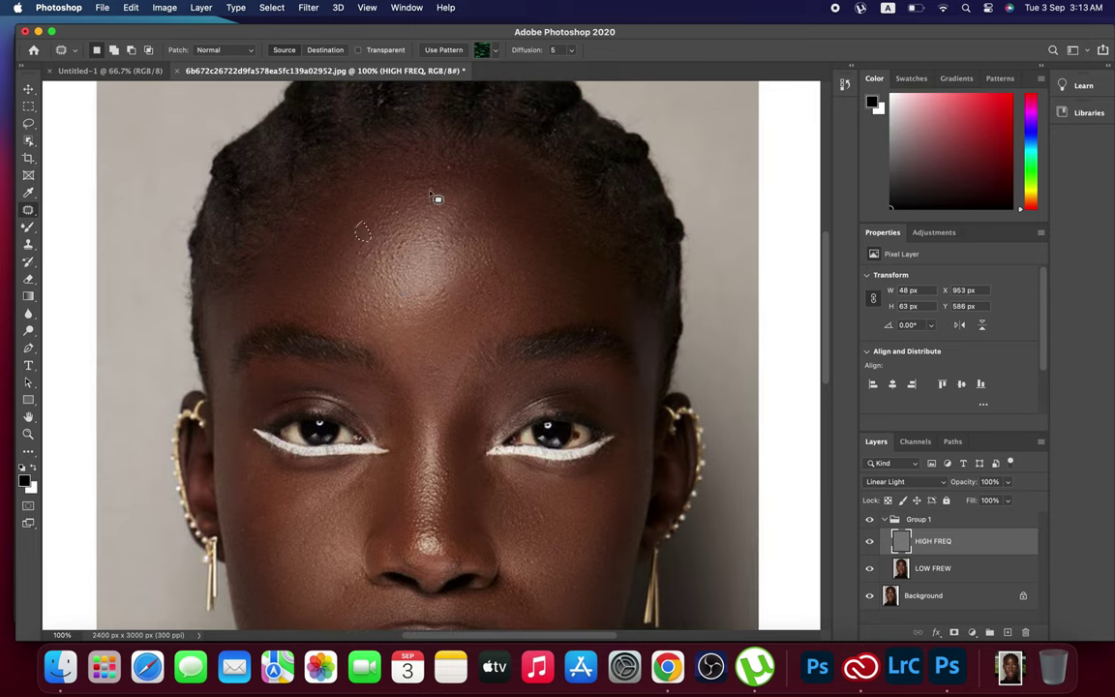
mouse_move(433, 188)
left_mouse_down()
mouse_move(423, 191)
mouse_move(452, 185)
mouse_move(448, 175)
left_mouse_up()
scroll(496, 250, "down", 3)
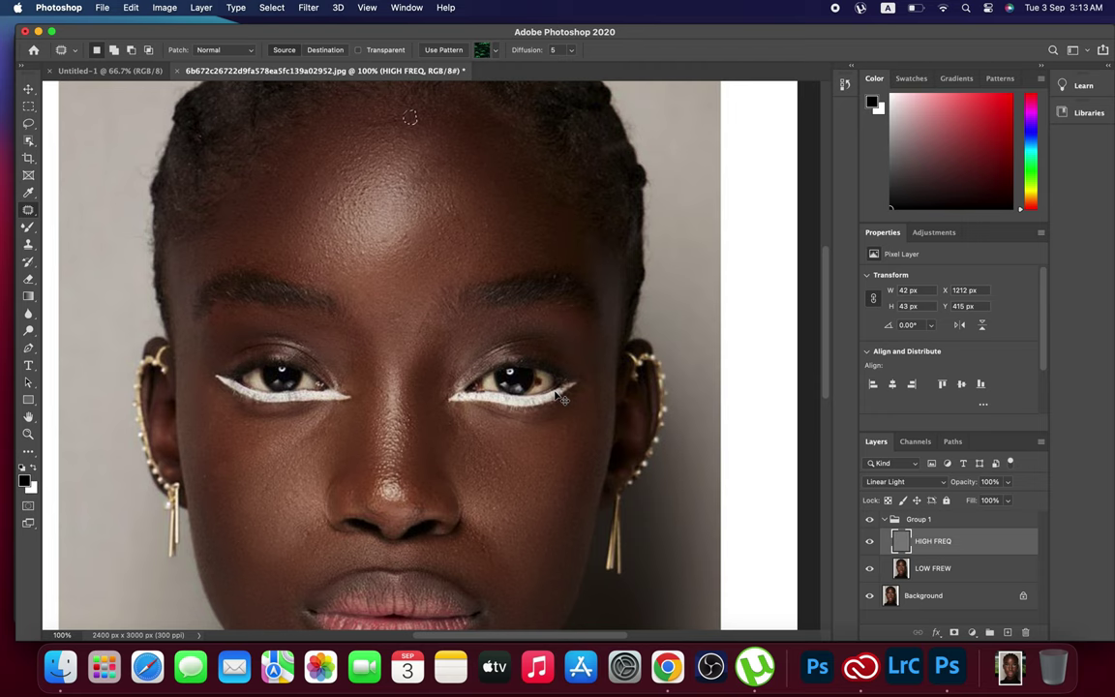
Step: At 200% zoom, patch the marks beside the right iris and inner lower lid, then deselect
key("super+plus")
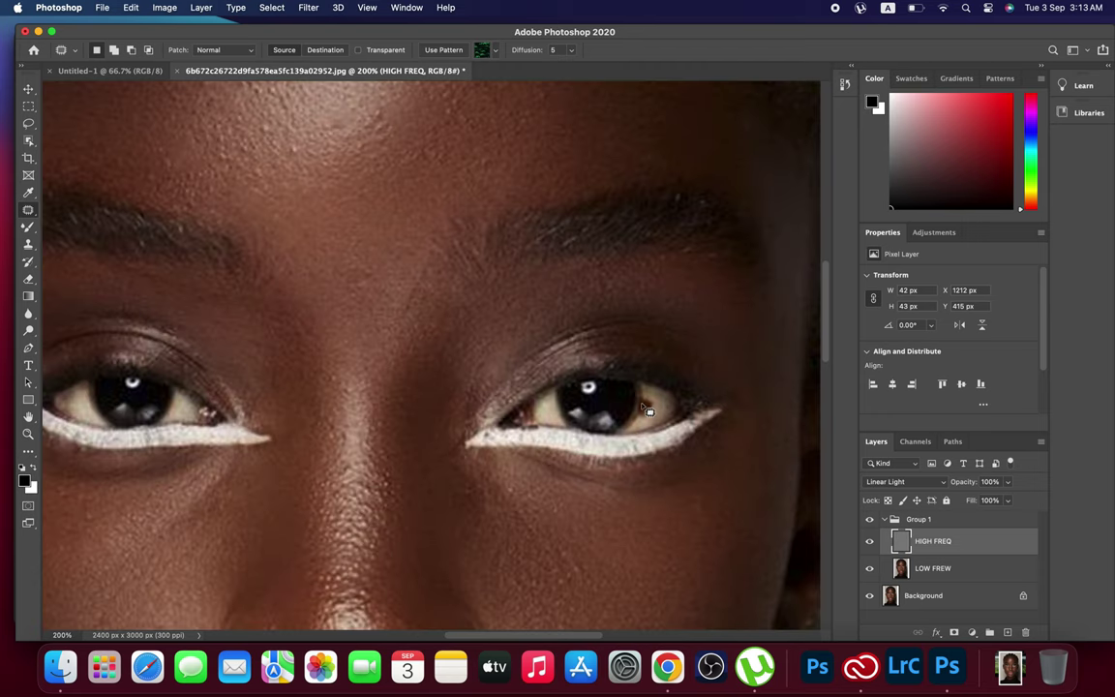
left_click_drag(642, 401, 642, 411)
left_click_drag(649, 431, 661, 413)
left_click(490, 440)
left_click_drag(484, 437, 493, 440)
scroll(406, 463, "left", 5)
scroll(405, 467, "down", 5)
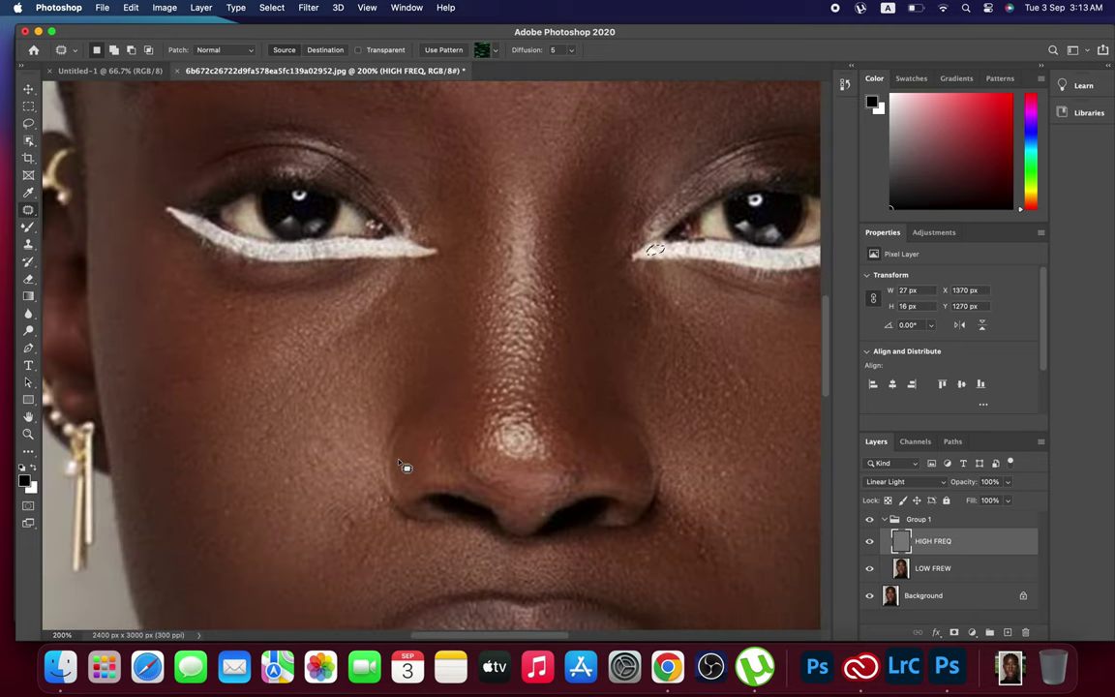
right_click(404, 355)
left_click(455, 361)
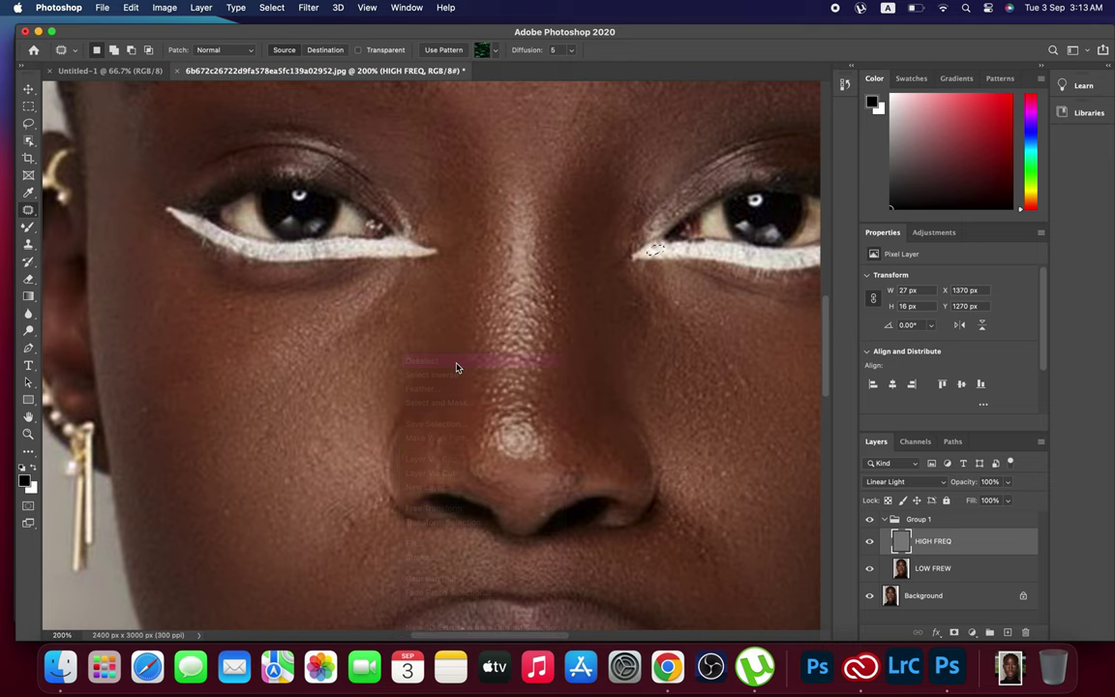
key("super+minus")
key("super+minus")
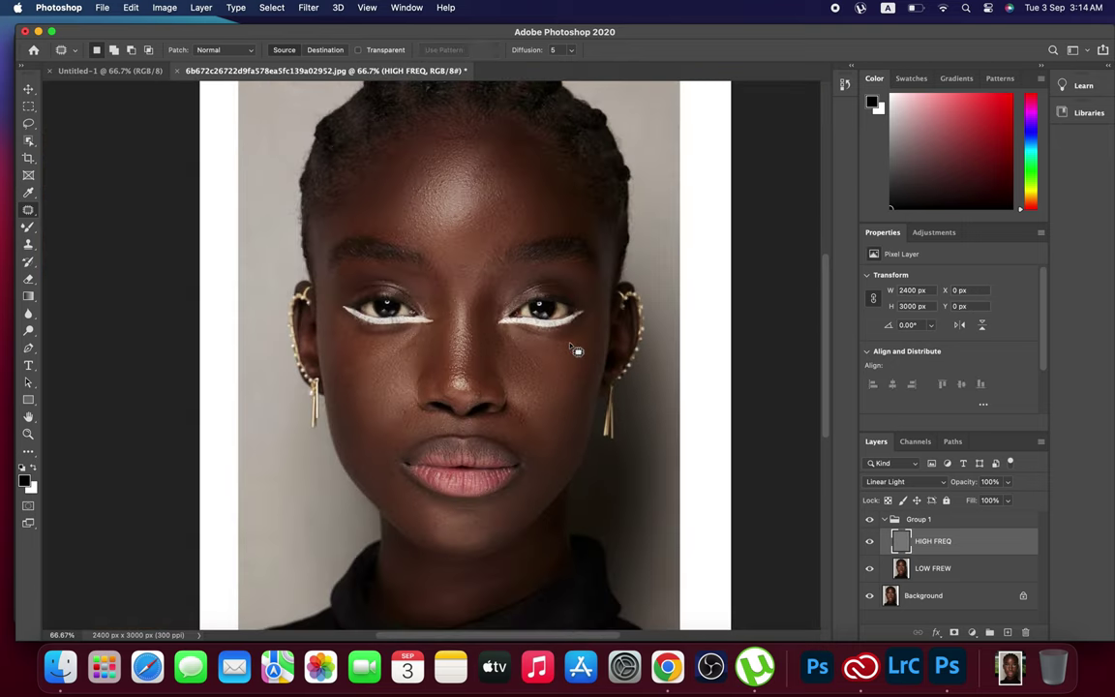
Step: Return to the LOW FREW layer with the Mixer Brush and confirm its size
key("alt+bracketleft")
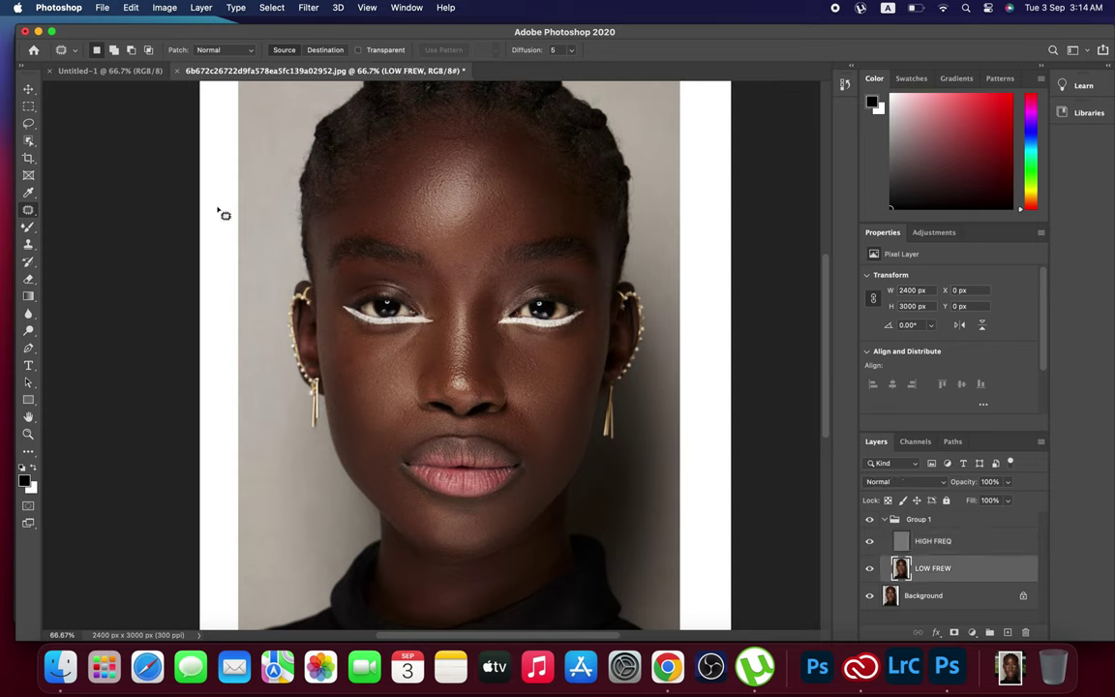
left_click(29, 230)
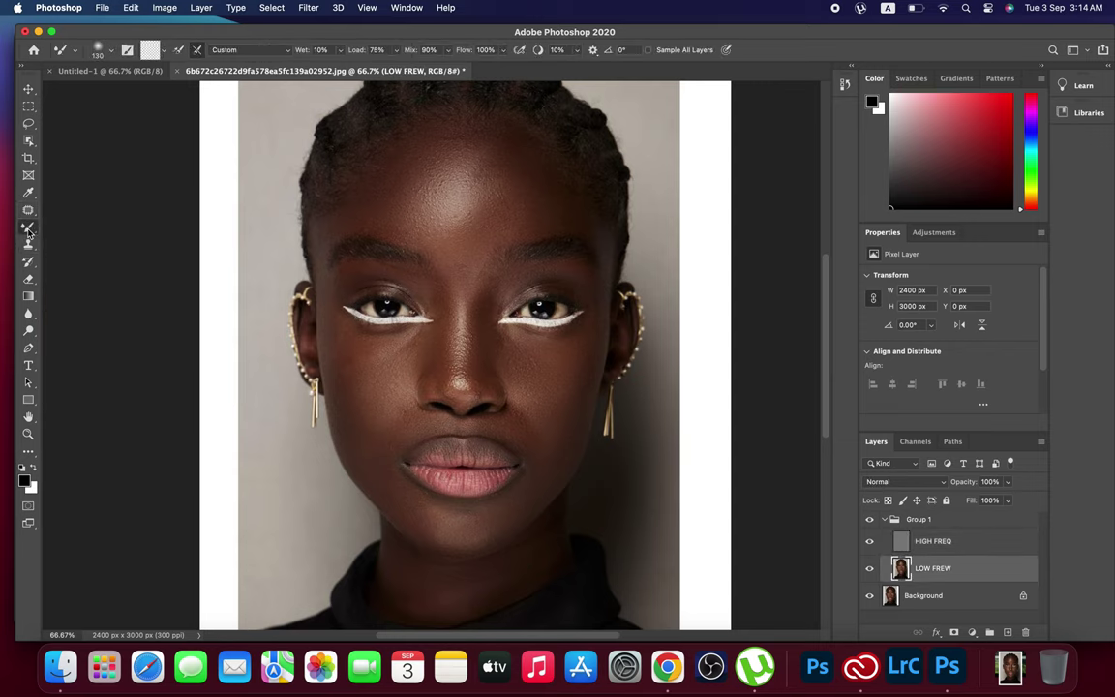
right_click(468, 226)
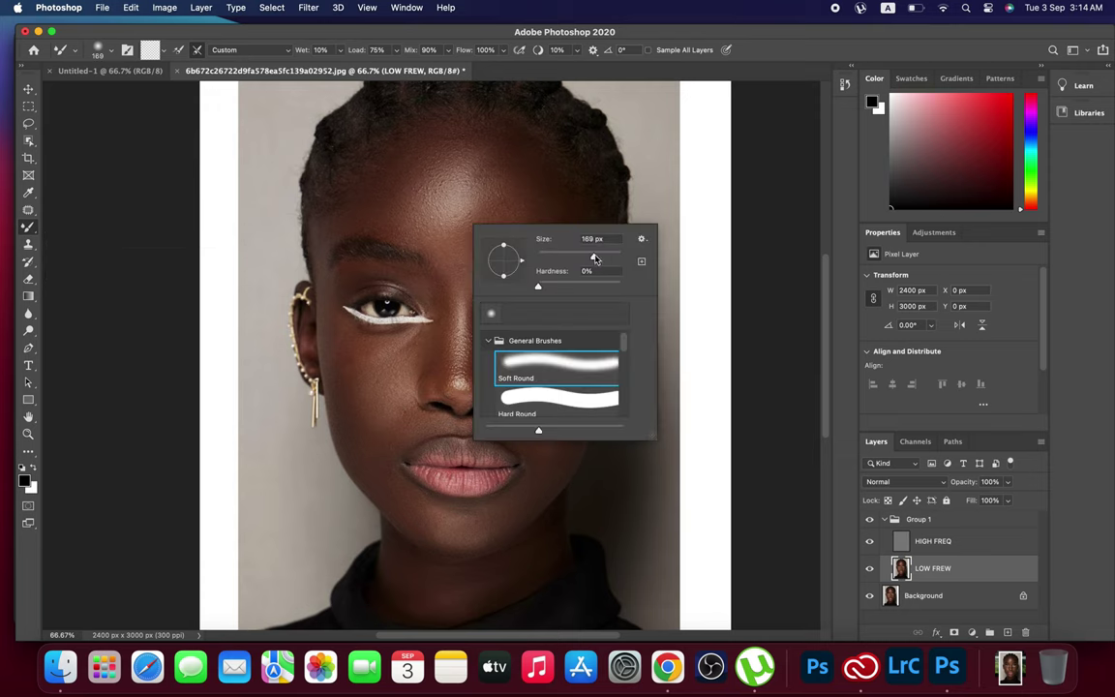
key("Return")
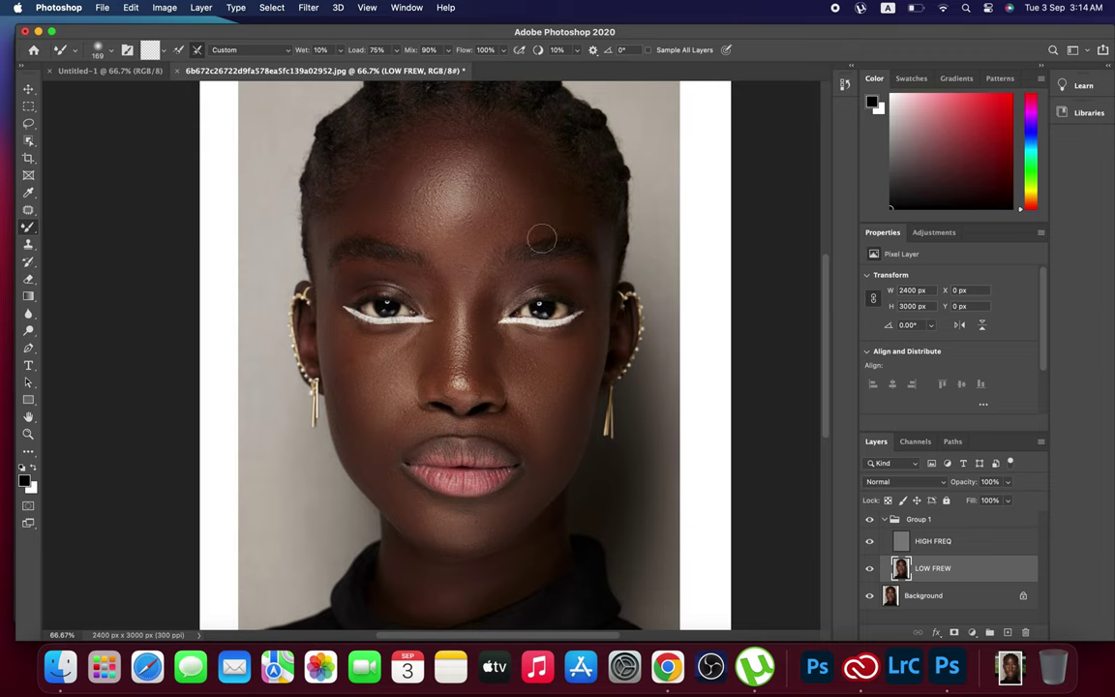
Step: Scroll over the face and zoom out to fit the whole portrait
scroll(515, 440, "down", 3)
scroll(515, 440, "down", 5)
scroll(515, 441, "up", 5)
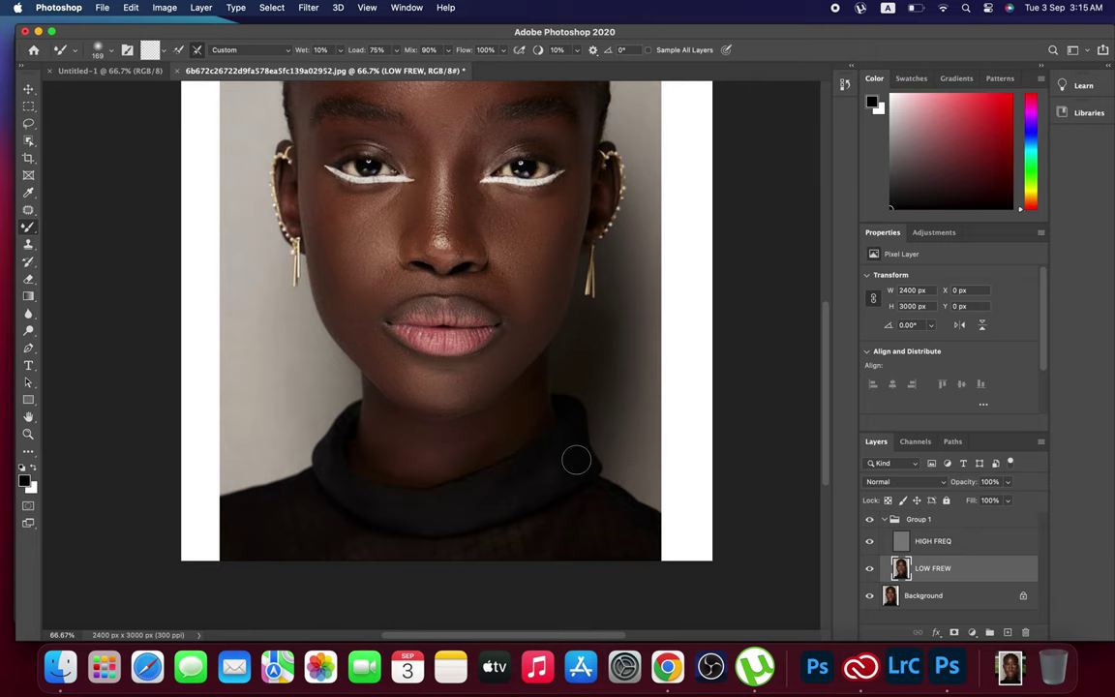
scroll(577, 458, "up", 3)
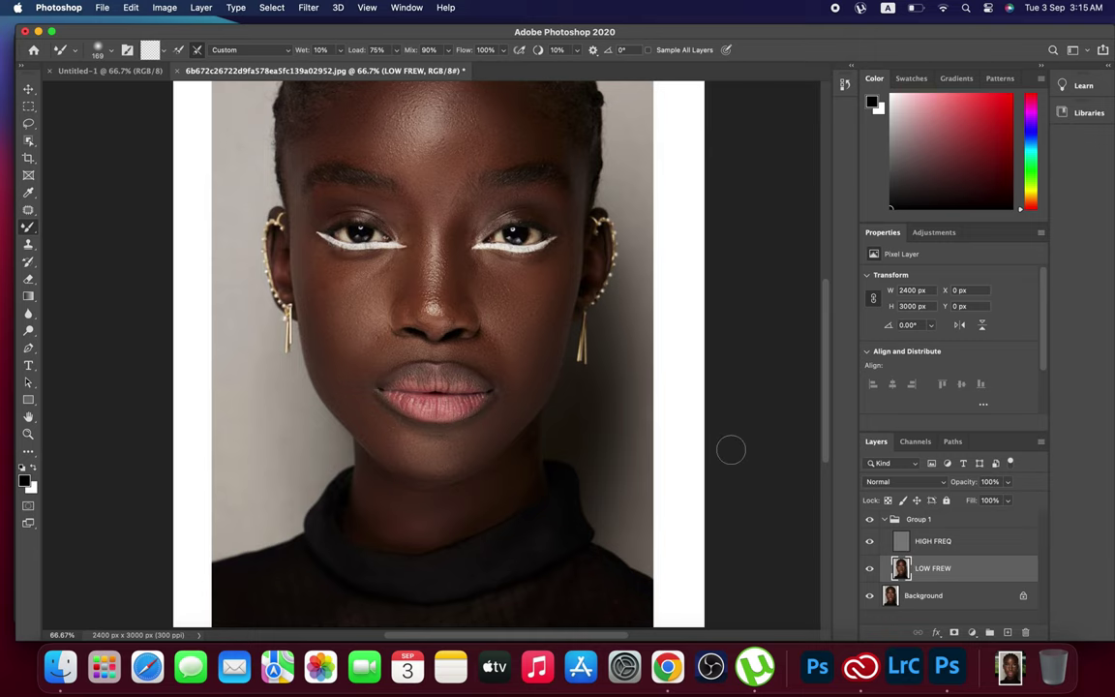
scroll(554, 400, "up", 3)
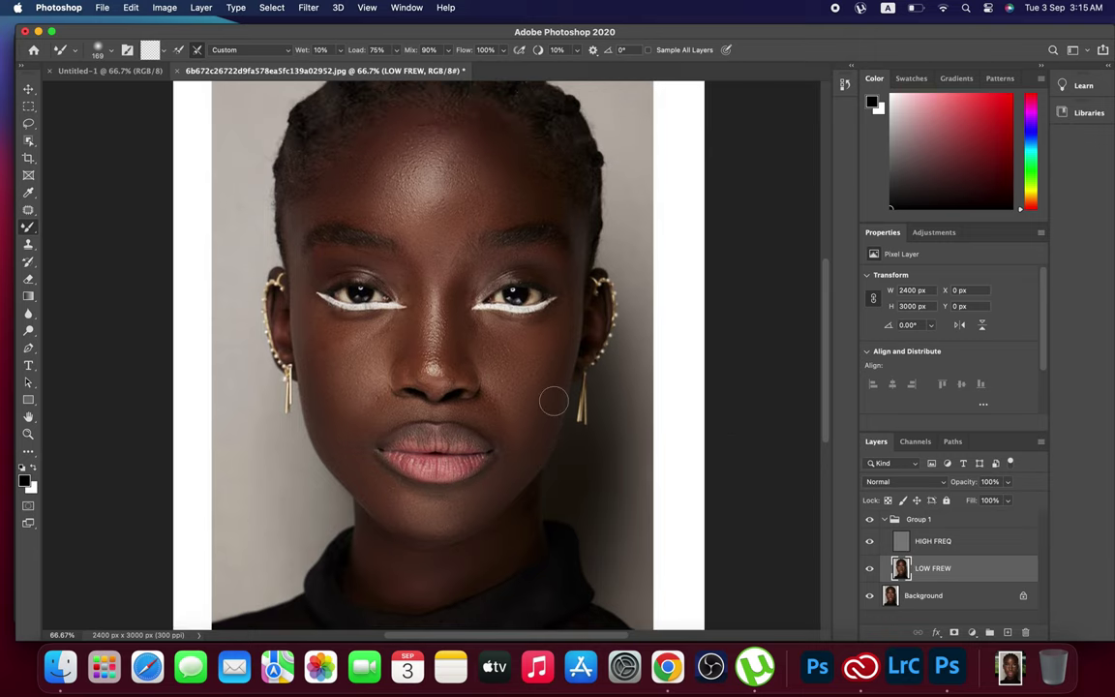
scroll(554, 400, "up", 1)
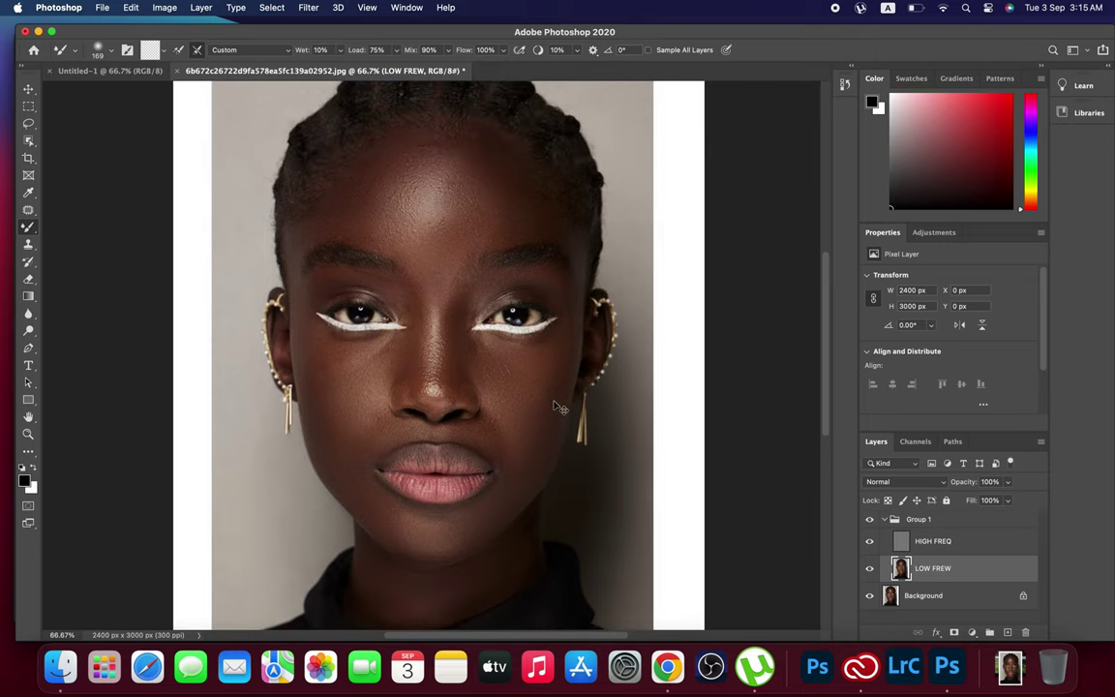
key("super+minus")
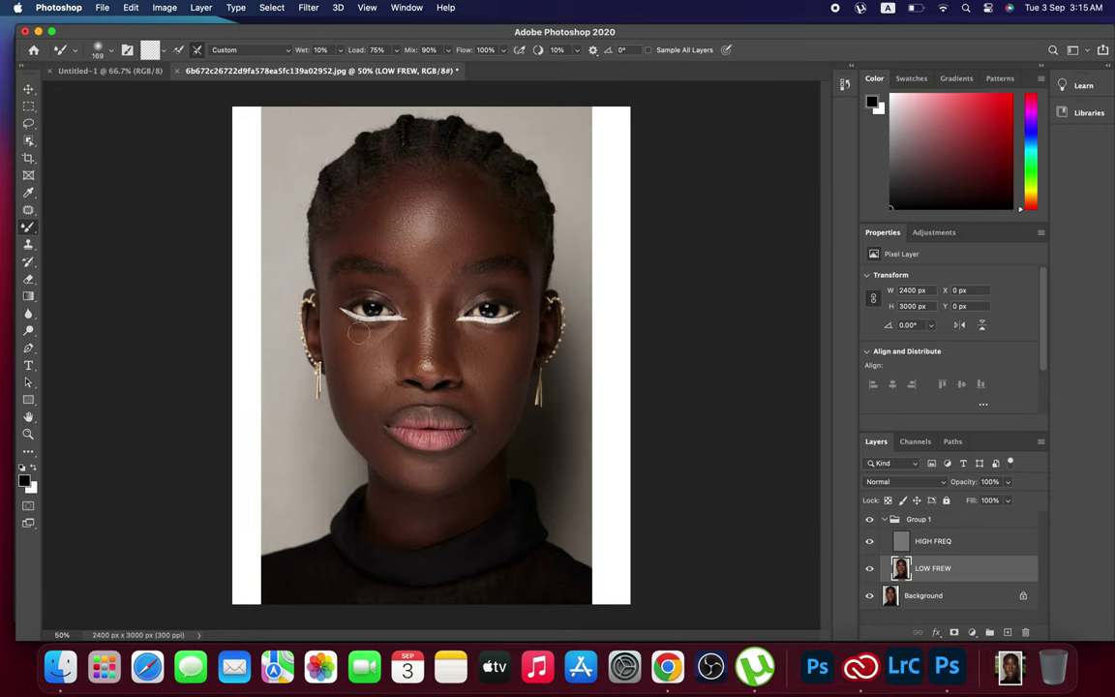
Step: Toggle Group 1 off and on twice for a before/after check, then collapse it
left_click(869, 521)
left_click(869, 521)
left_click(869, 520)
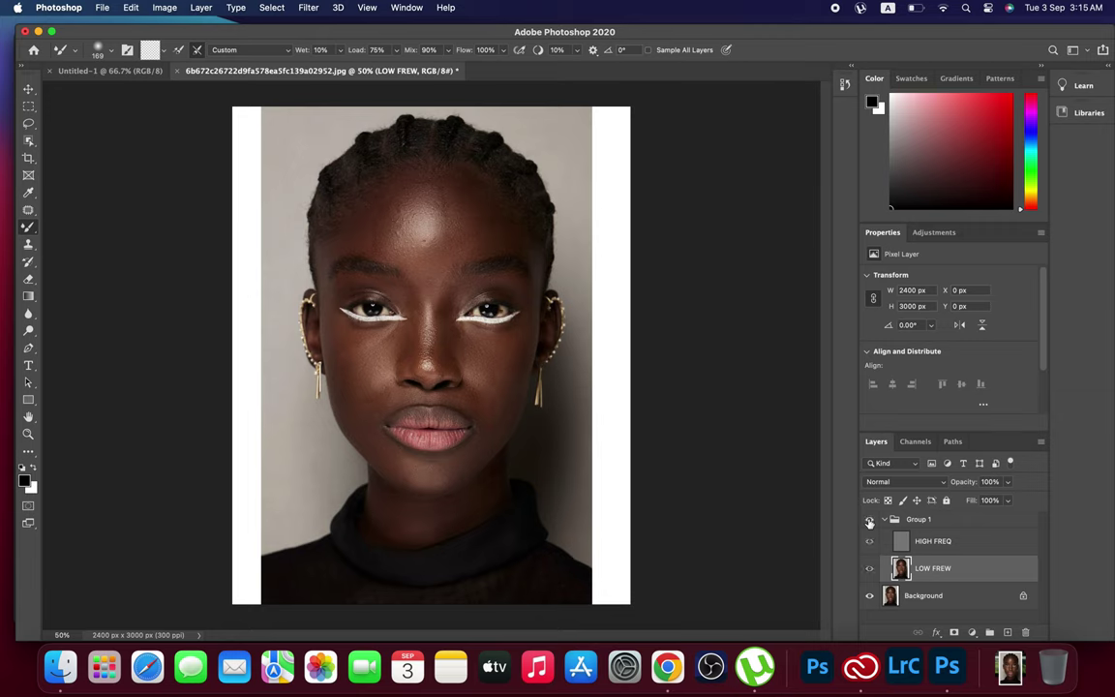
left_click(870, 521)
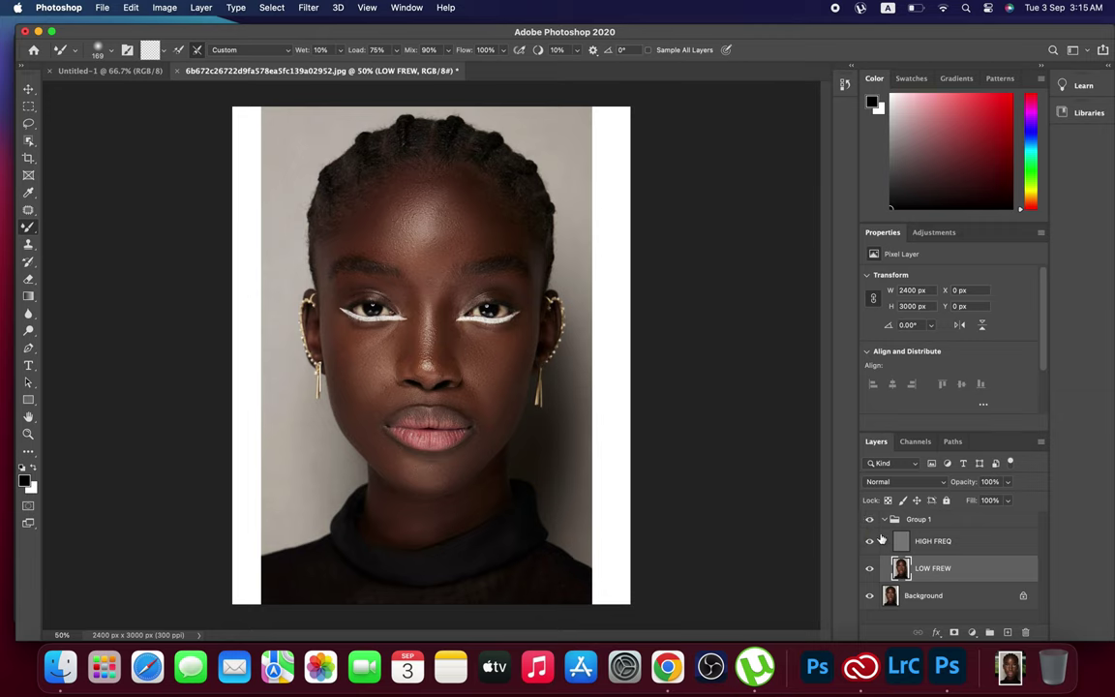
left_click(886, 522)
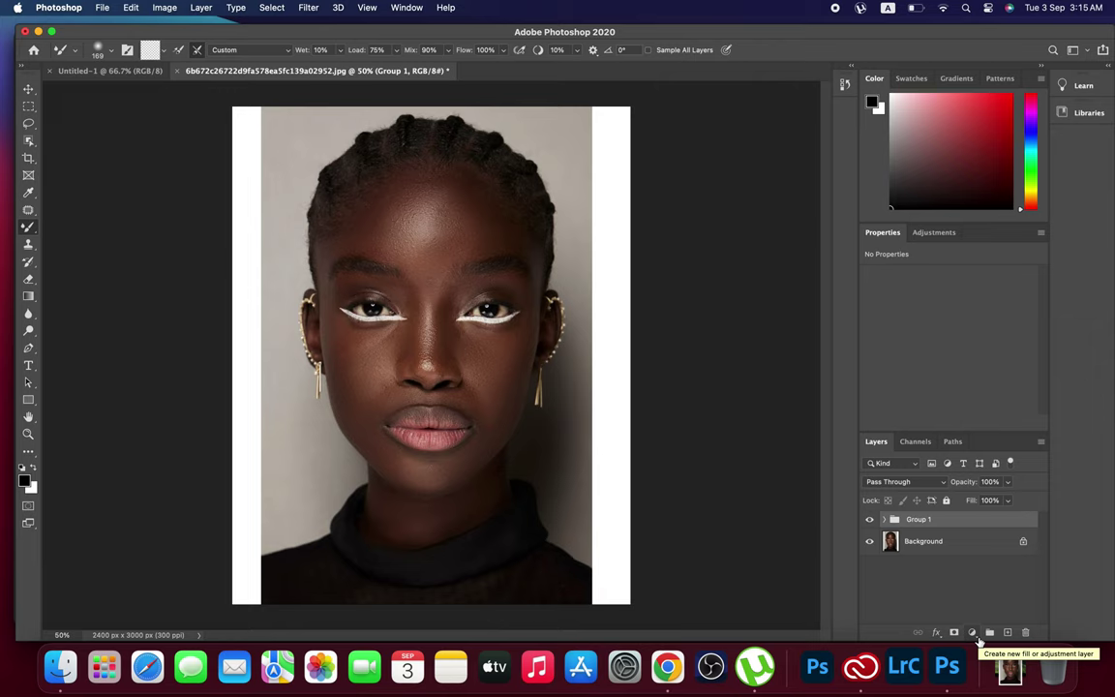
Step: Stamp visible layers into Layer 1 and add Hue/Saturation with Master saturation +10
key("super+alt+shift+e")
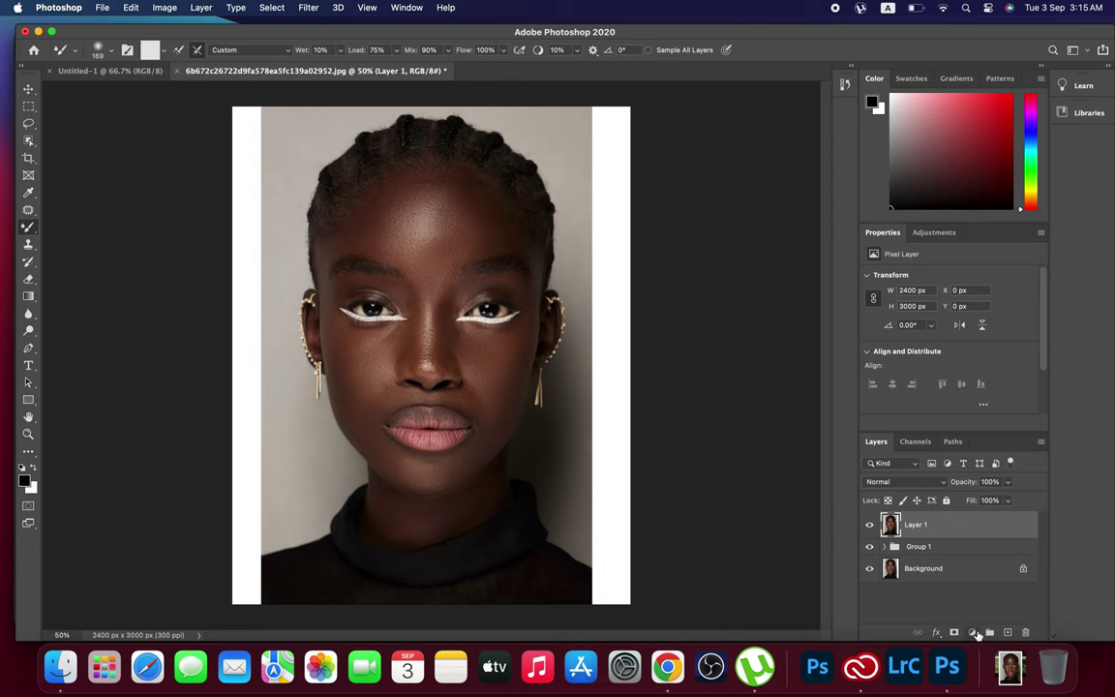
left_click(974, 632)
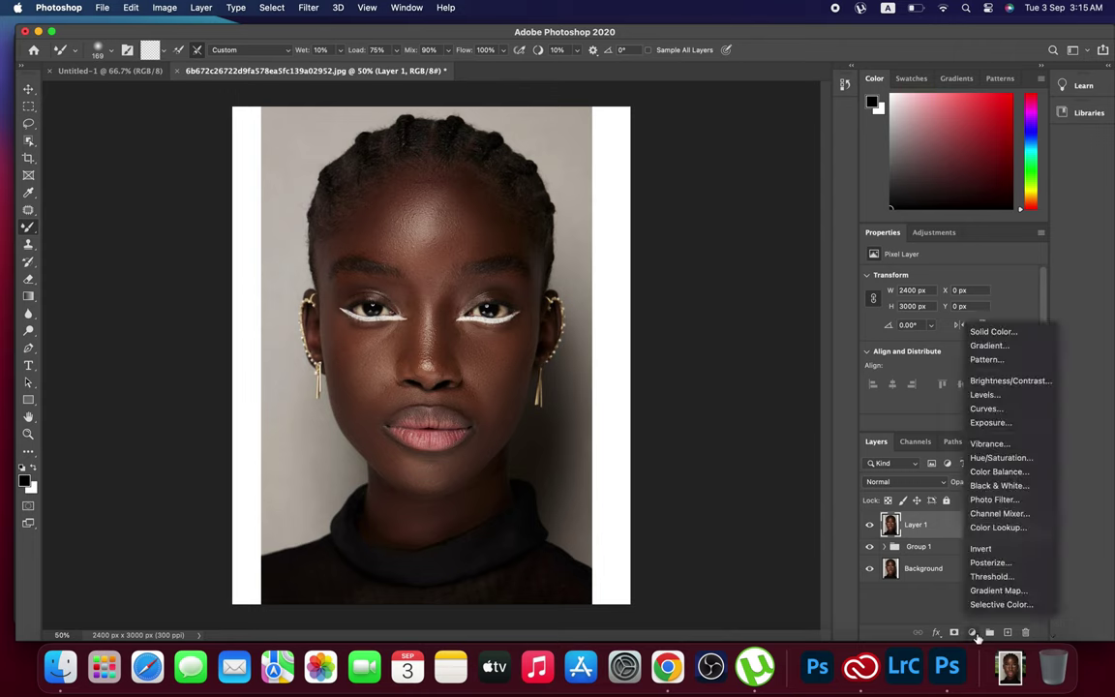
left_click(1001, 457)
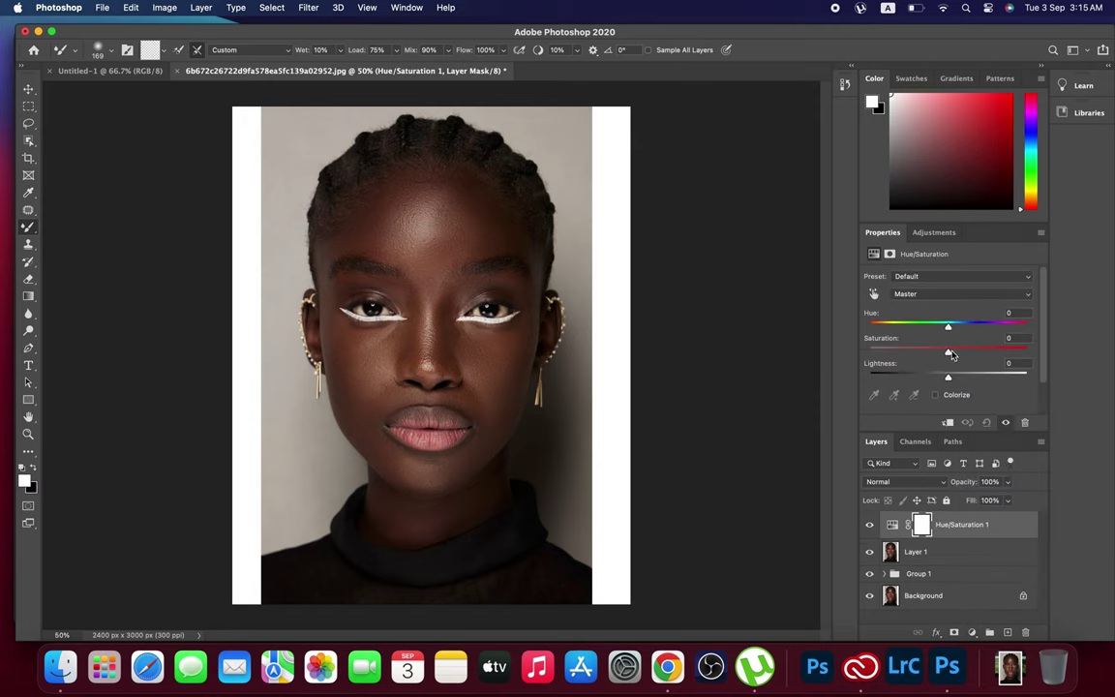
left_click_drag(953, 353, 954, 354)
left_click_drag(954, 354, 960, 355)
Step: Lower the Yellows saturation to about -11
left_click(949, 296)
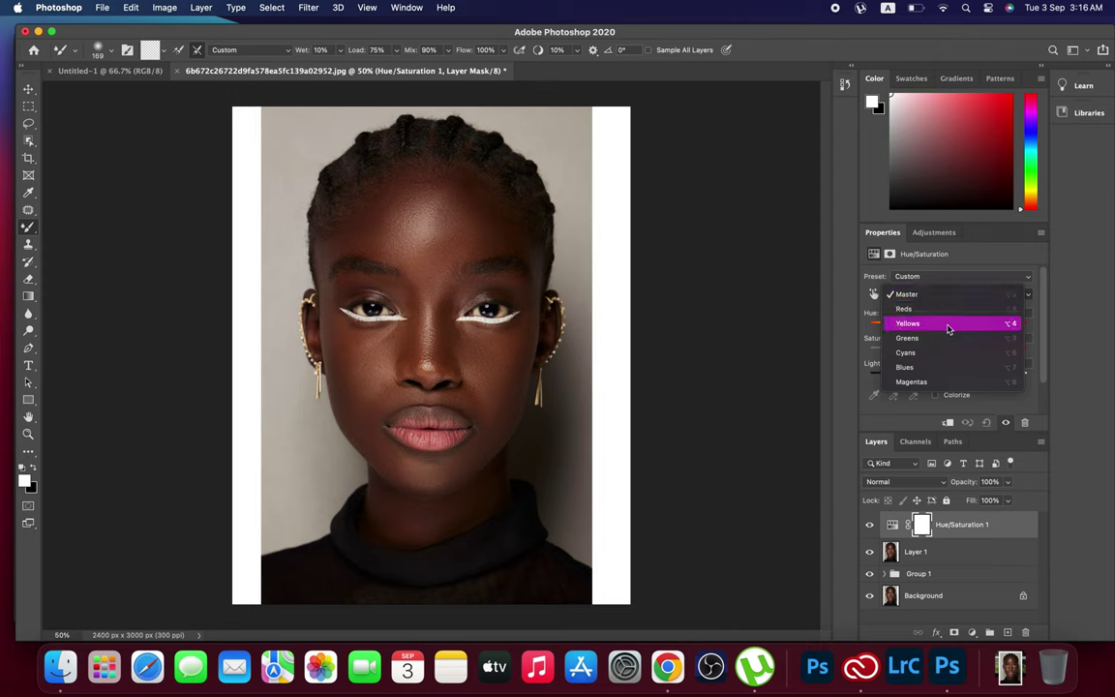
left_click(948, 326)
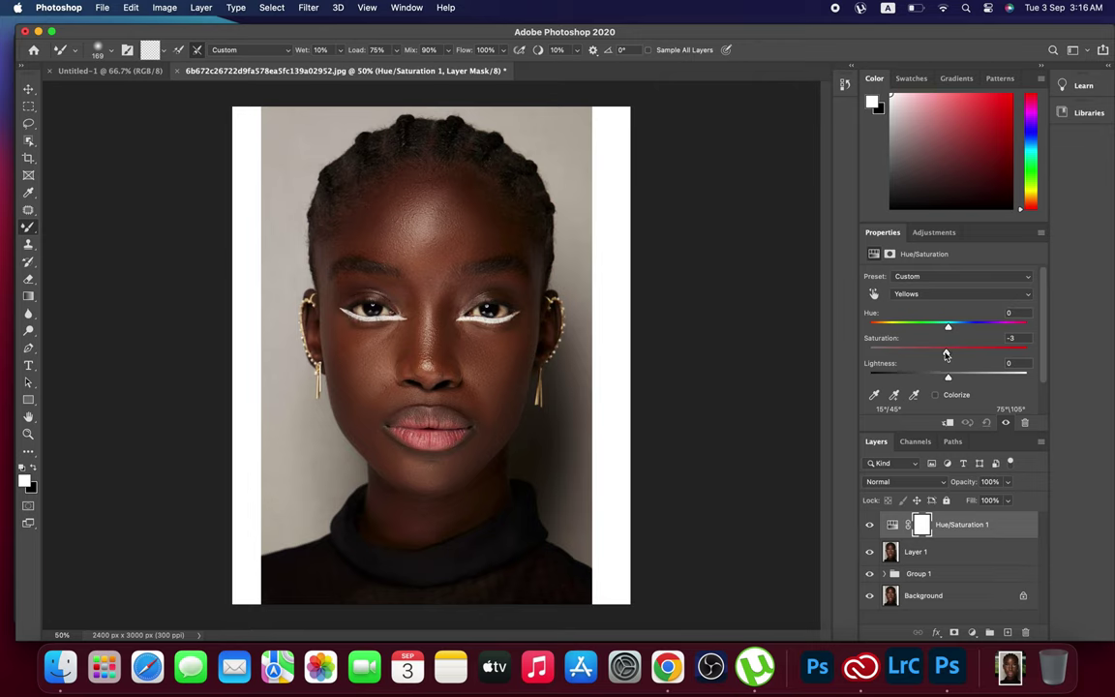
left_click_drag(945, 354, 898, 367)
left_click(940, 355)
left_click(975, 633)
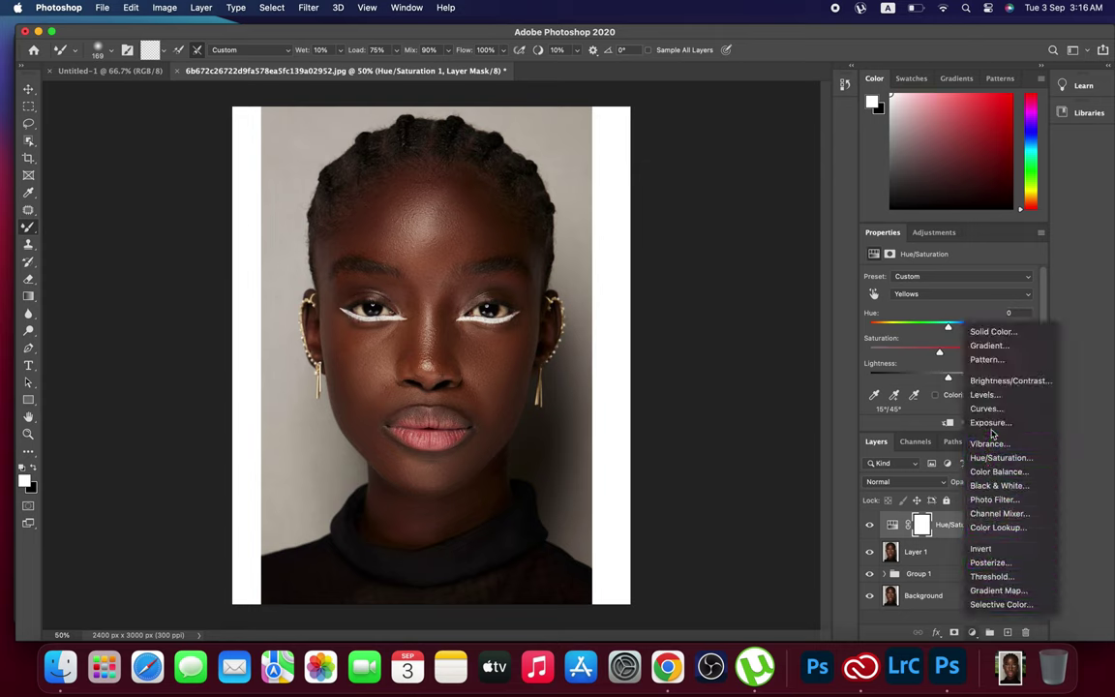
Step: Add a Brightness/Contrast layer with brightness 14 and contrast 1
left_click(1000, 382)
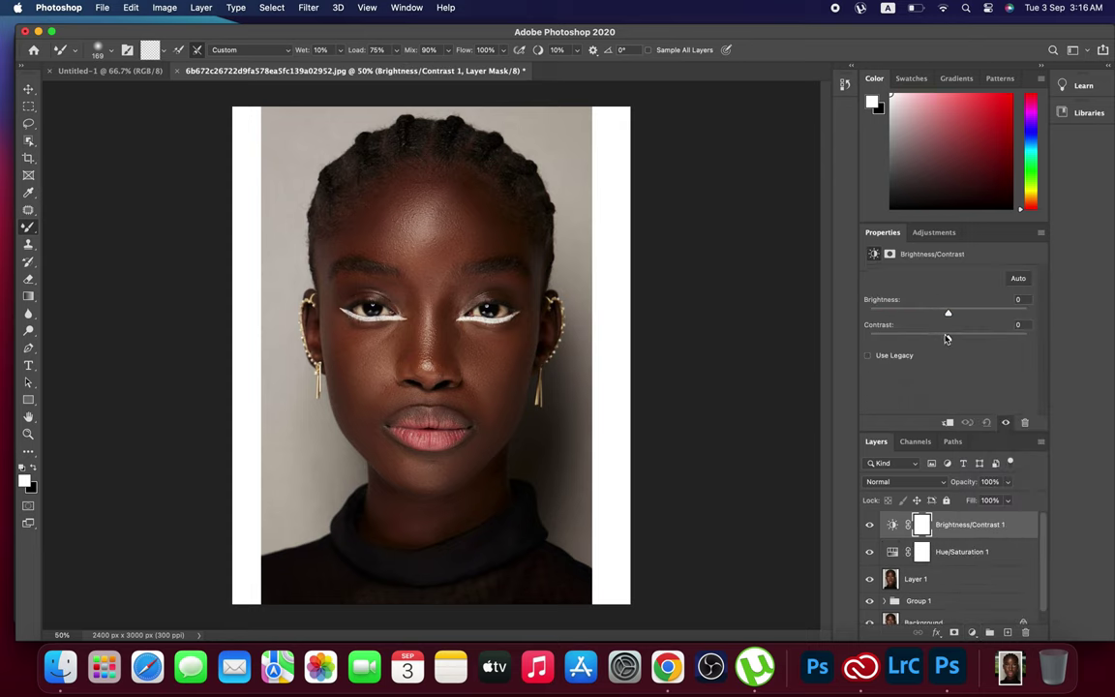
left_click_drag(947, 340, 950, 341)
left_click_drag(948, 316, 955, 316)
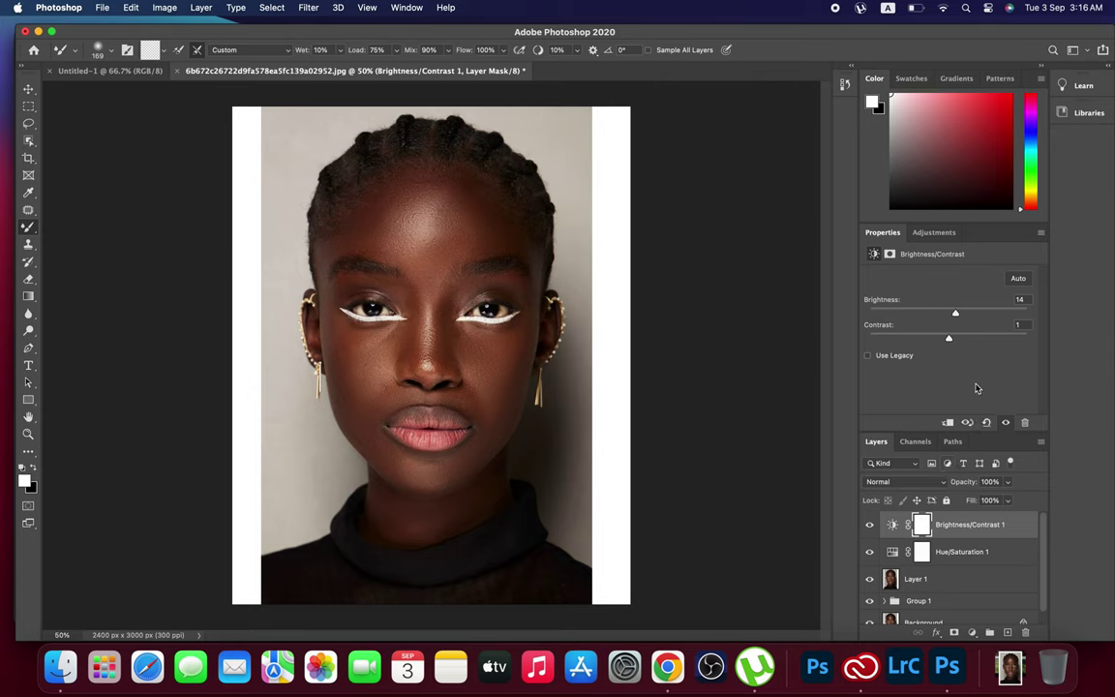
left_click(973, 632)
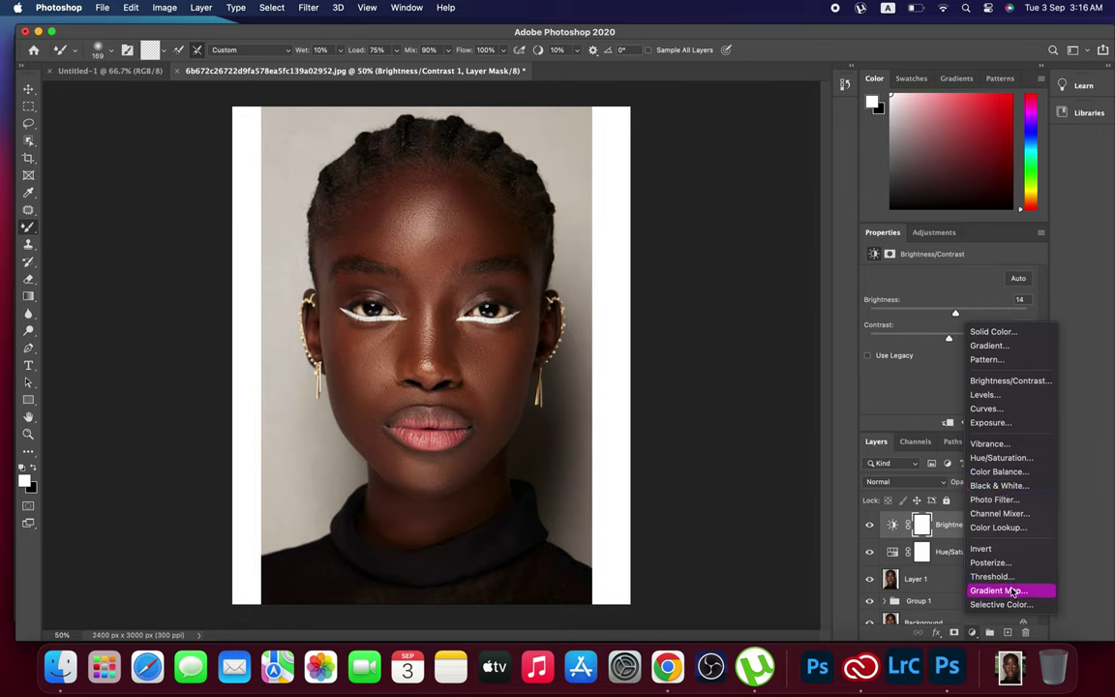
left_click(1012, 591)
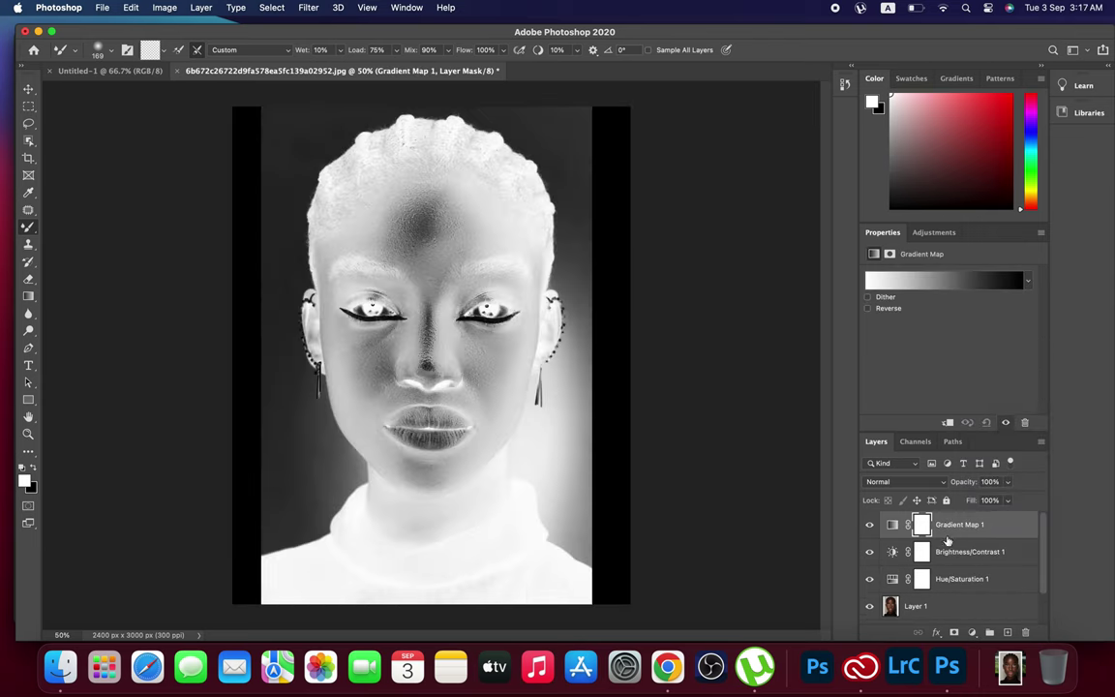
left_click(1024, 631)
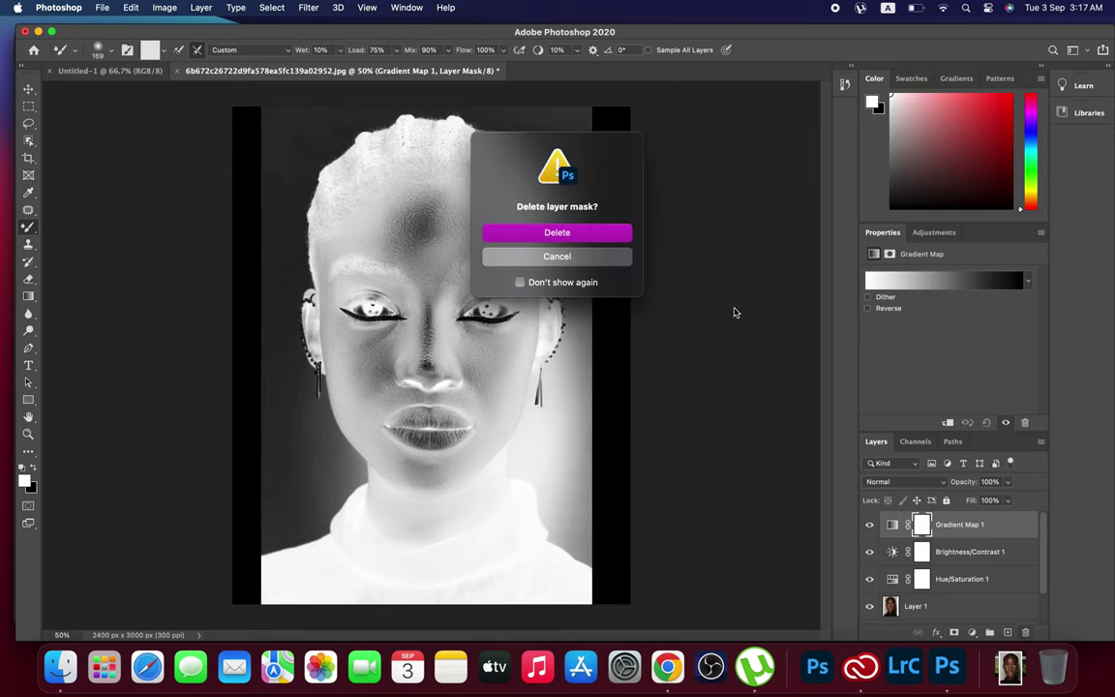
left_click(550, 233)
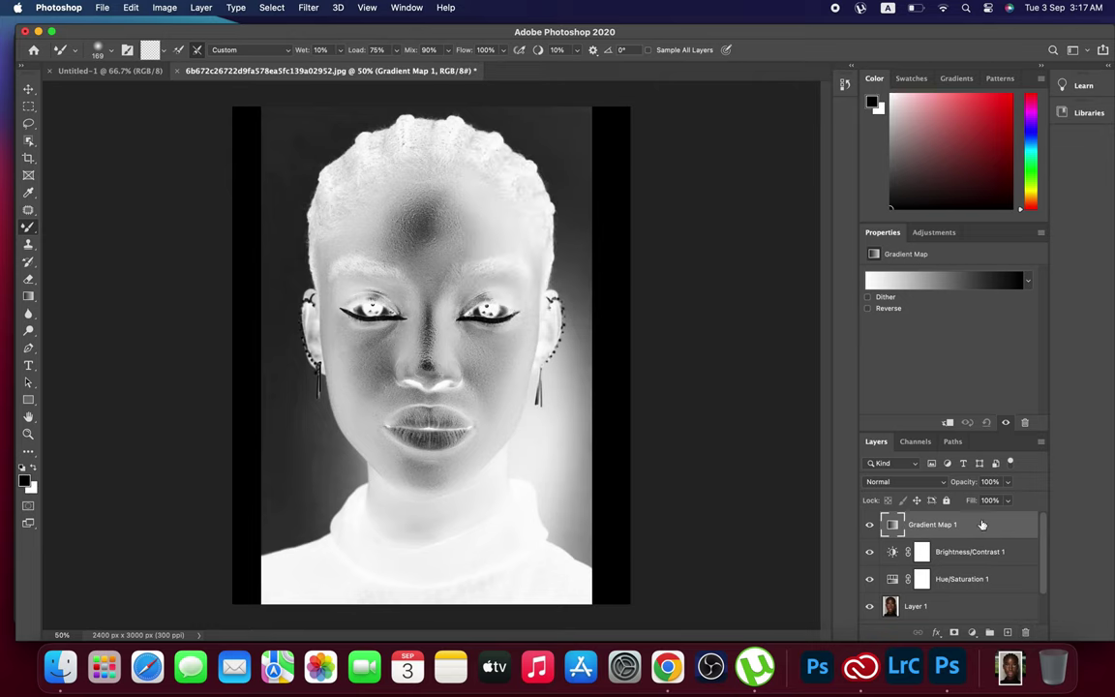
left_click(1024, 631)
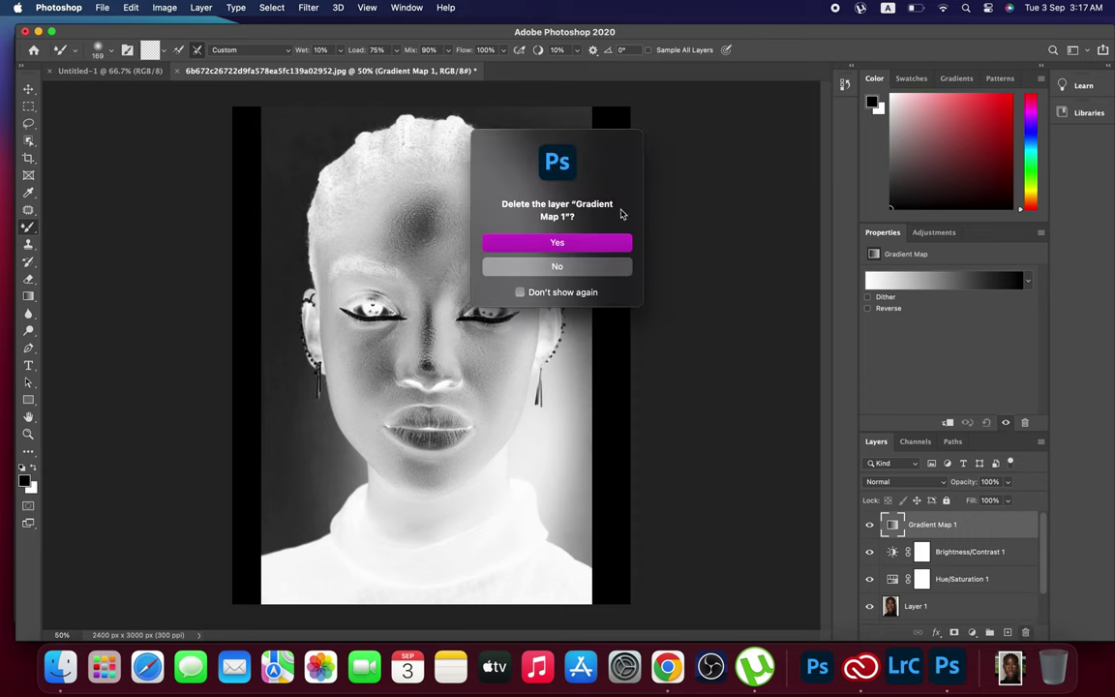
left_click(558, 244)
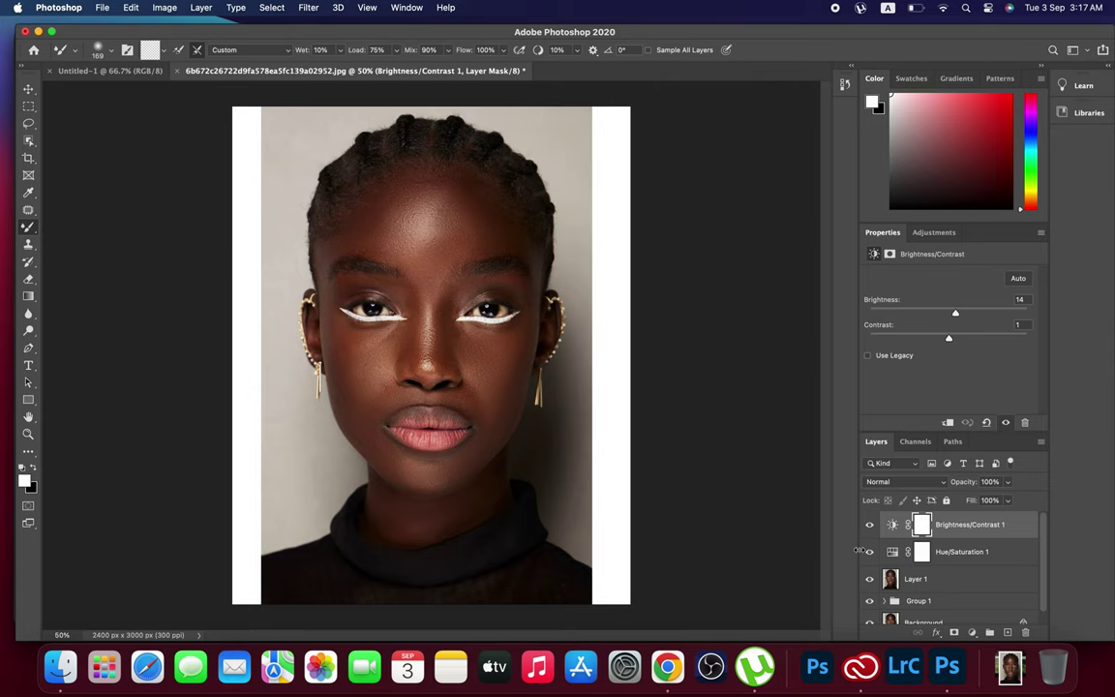
key("ctrl+alt+shift+e")
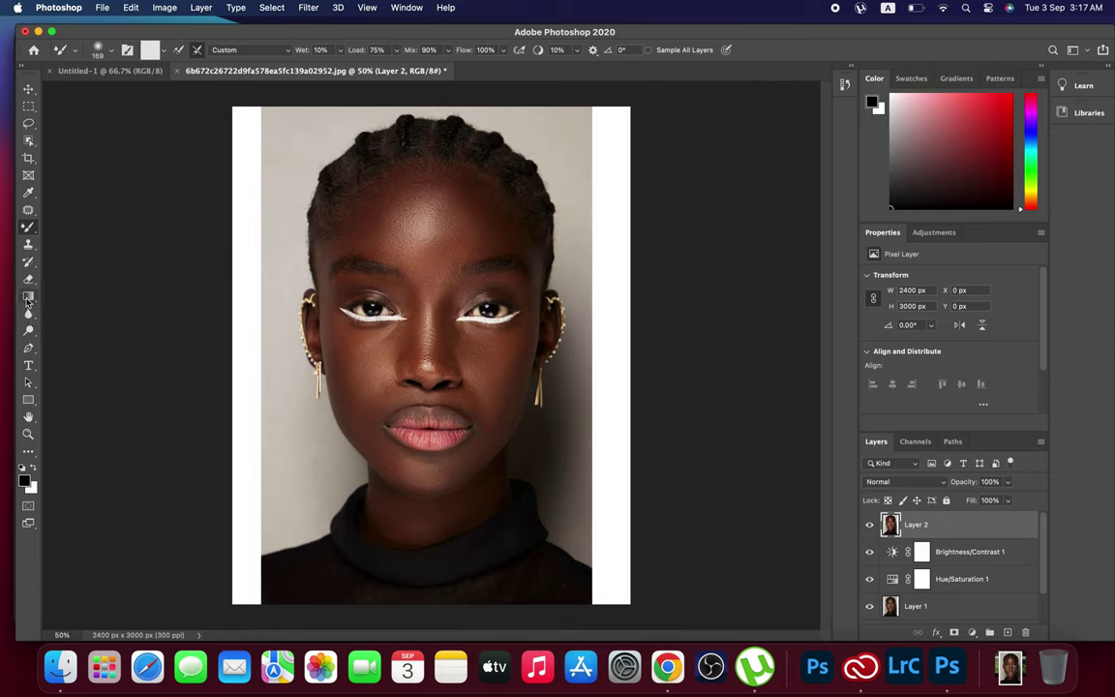
Step: Lasso-select the forehead area on the stamped layer
left_click(30, 123)
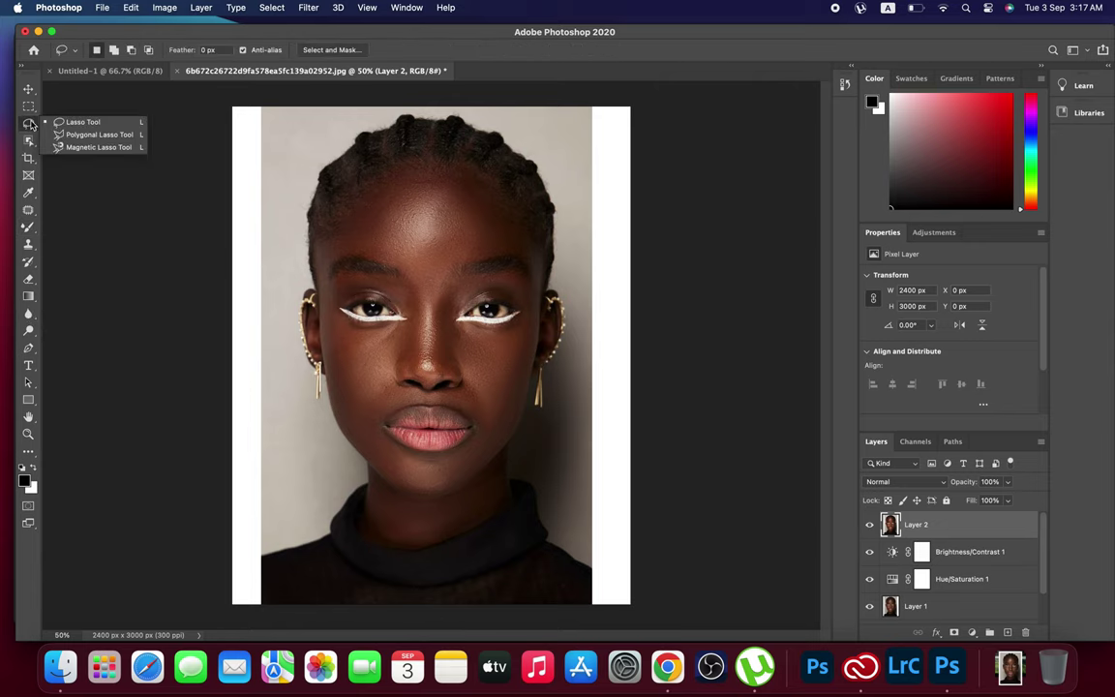
left_click(100, 123)
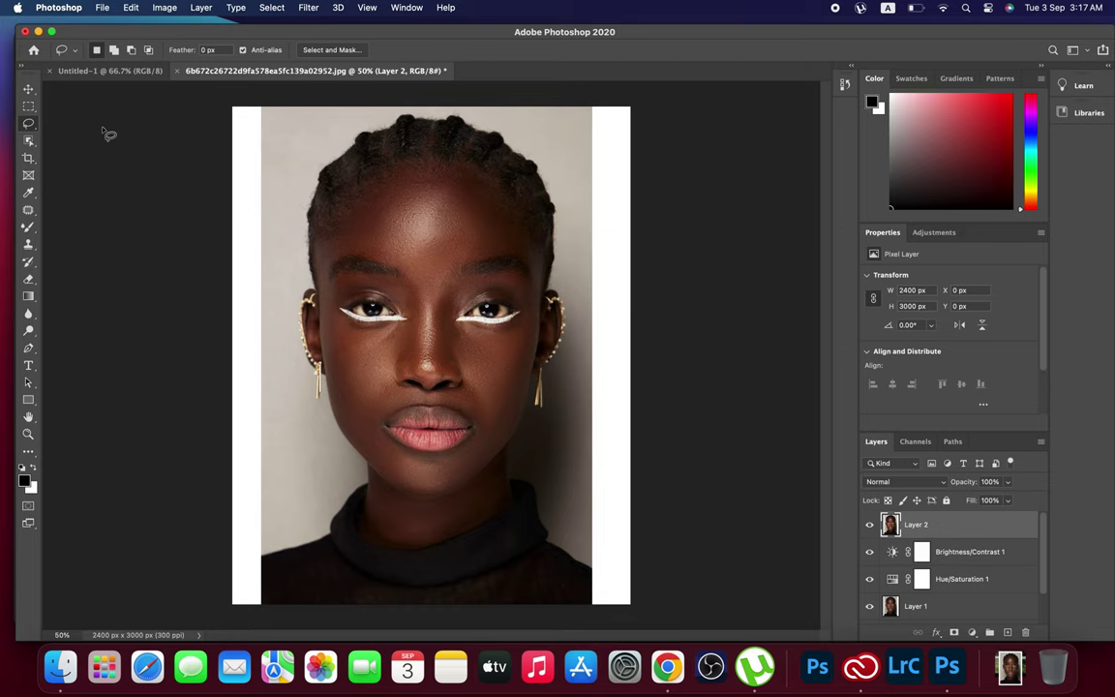
left_click(309, 8)
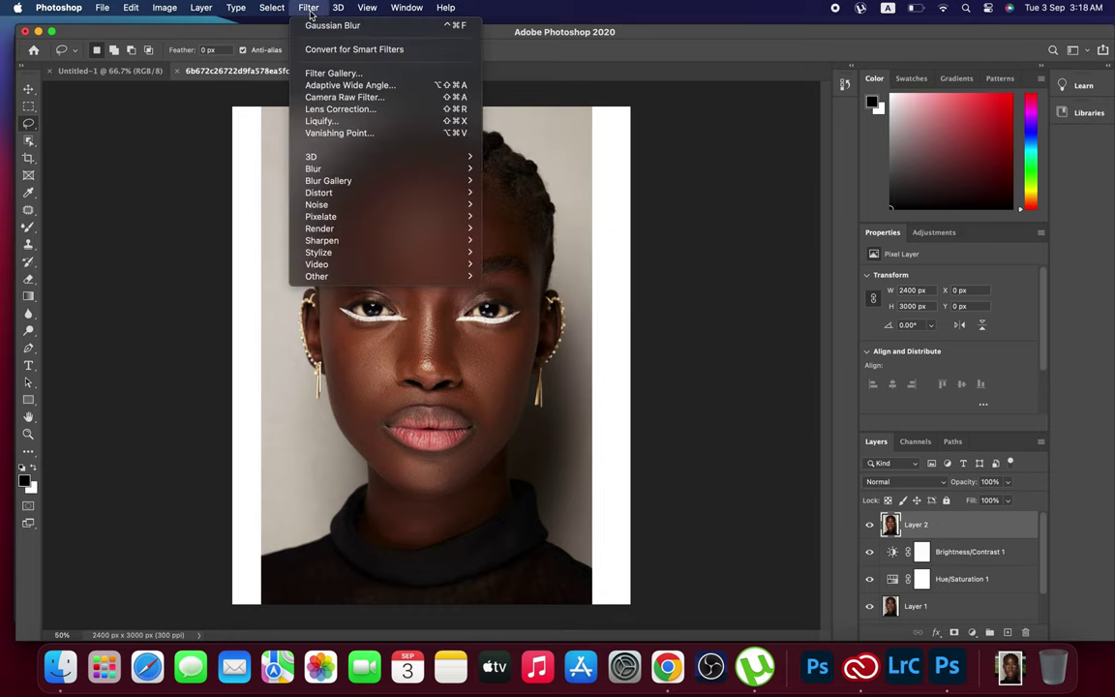
left_click(311, 13)
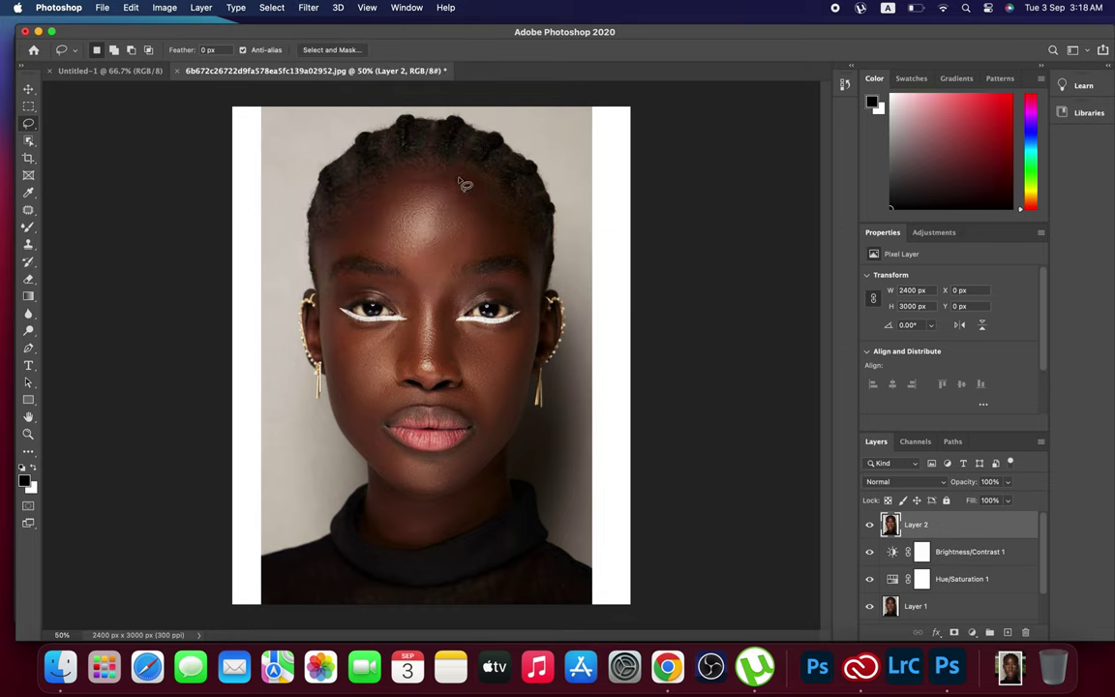
mouse_move(453, 182)
left_mouse_down()
mouse_move(345, 232)
mouse_move(424, 282)
mouse_move(463, 188)
left_mouse_up()
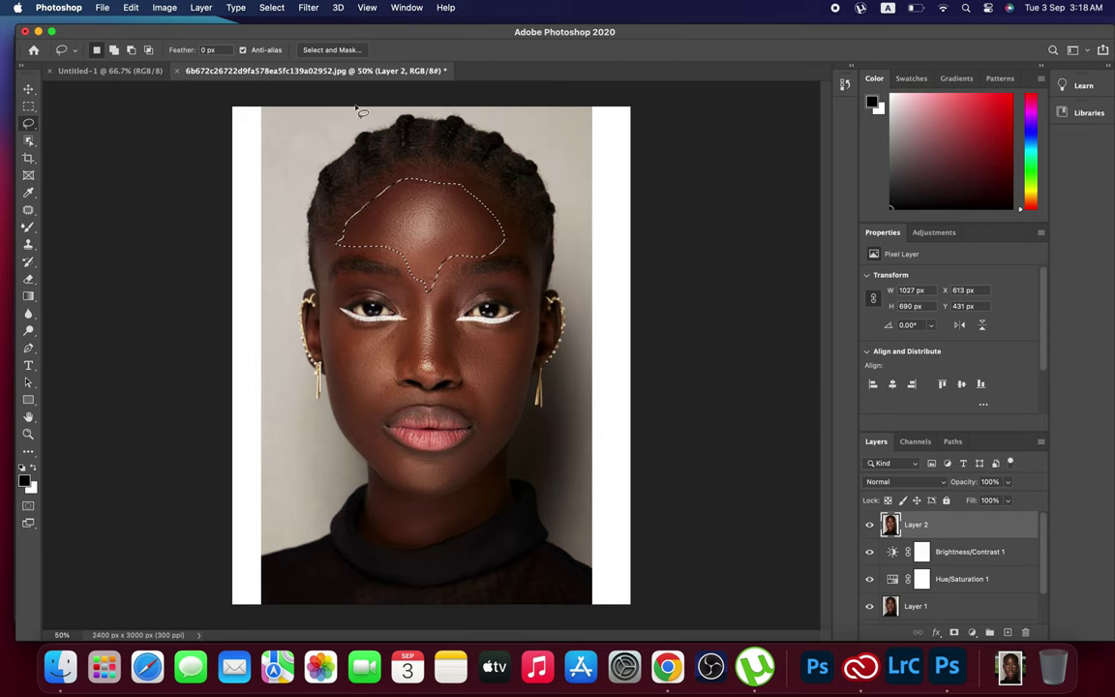
Step: Blur the forehead selection with a 4.7 px Gaussian Blur, then deselect
left_click(308, 8)
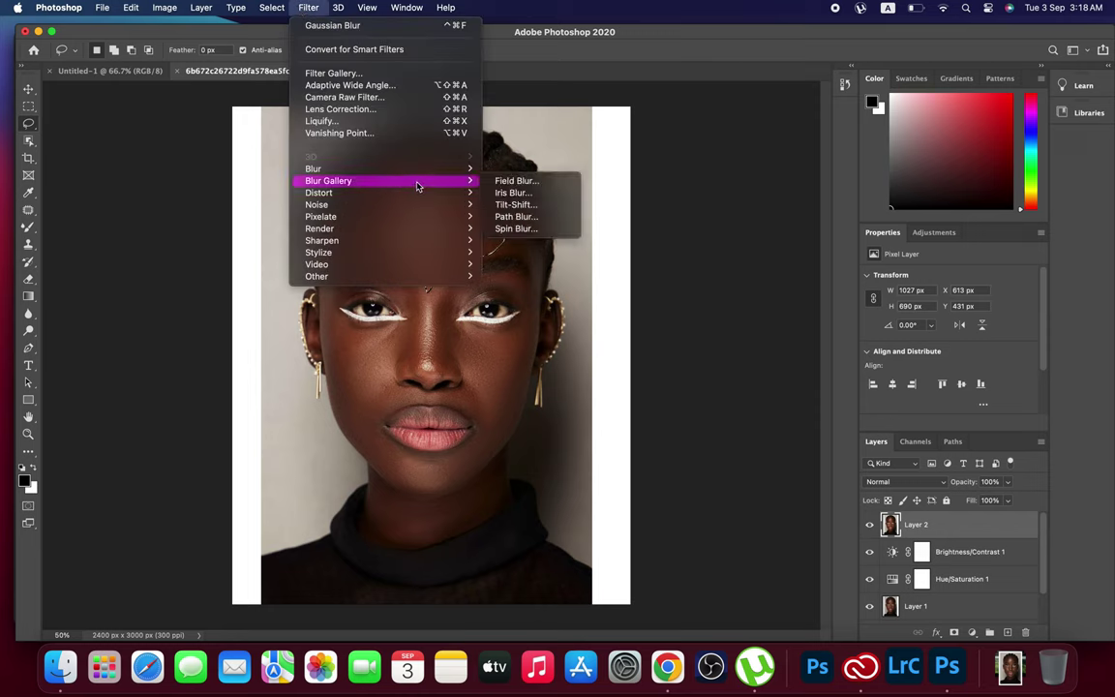
mouse_move(312, 168)
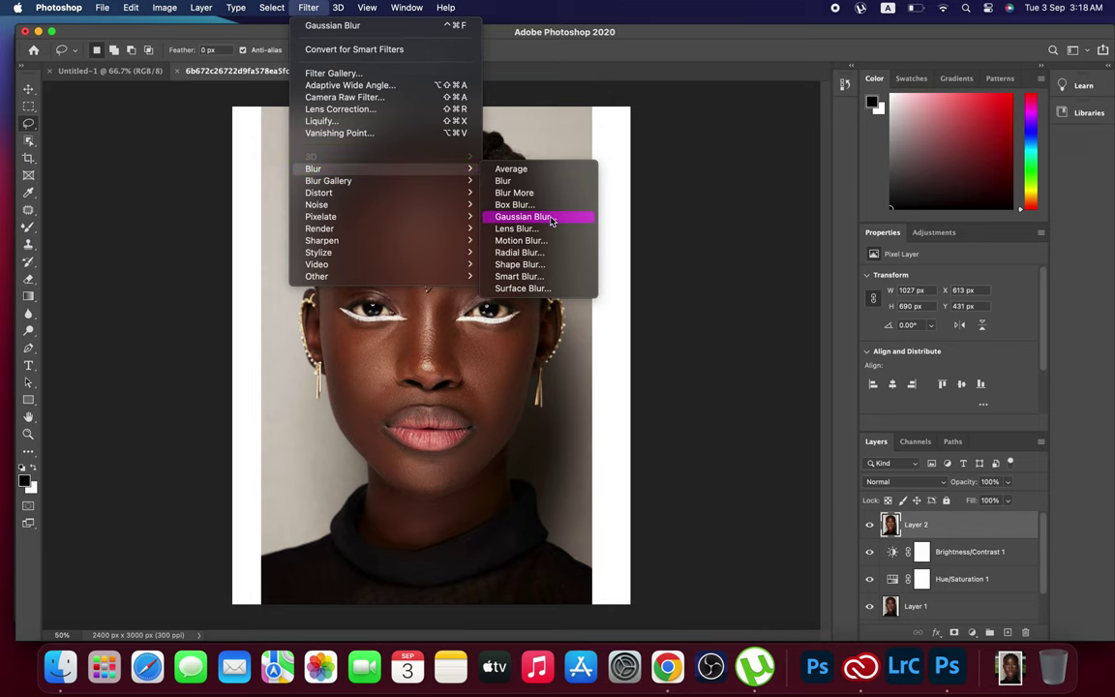
left_click(522, 217)
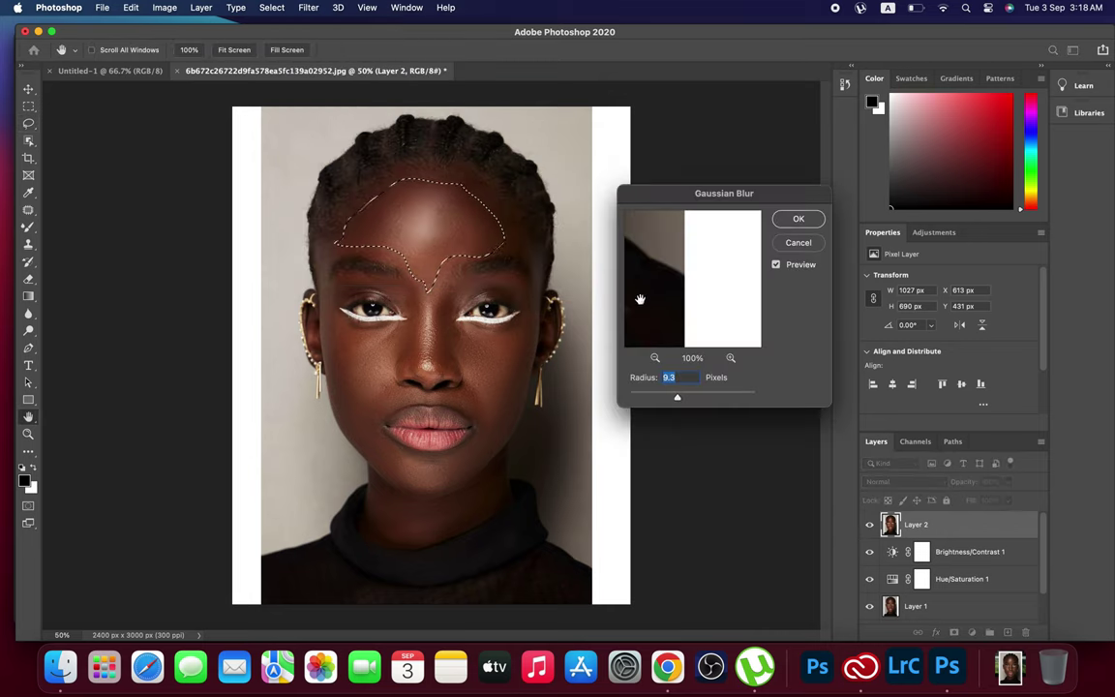
left_click_drag(676, 397, 646, 397)
left_click(798, 219)
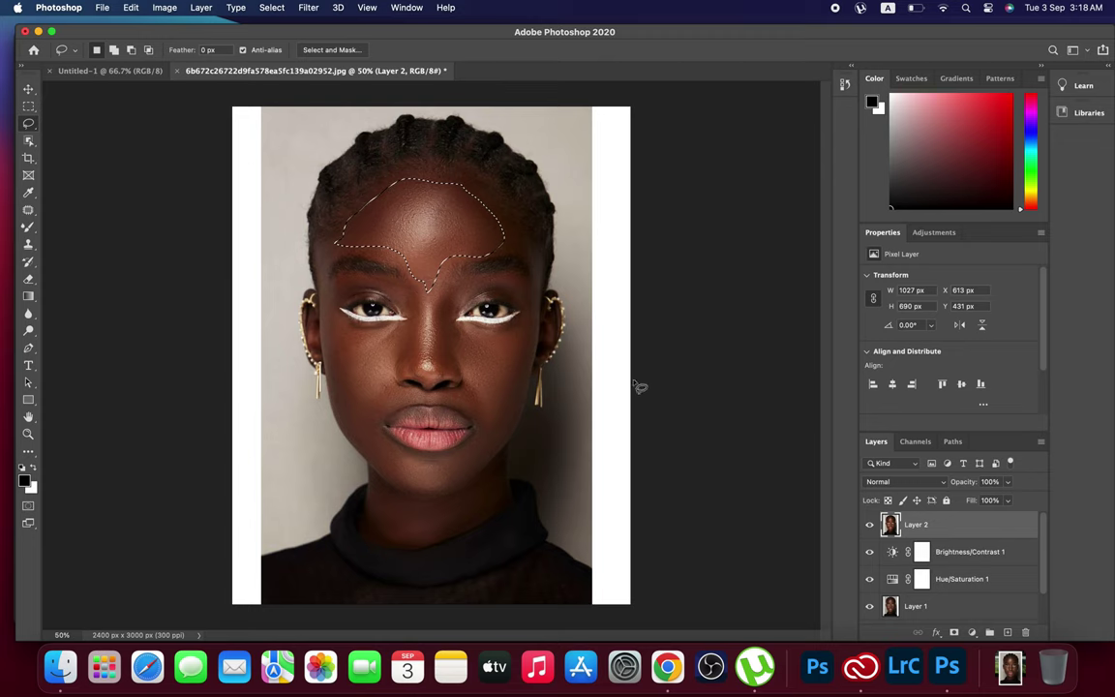
right_click(463, 289)
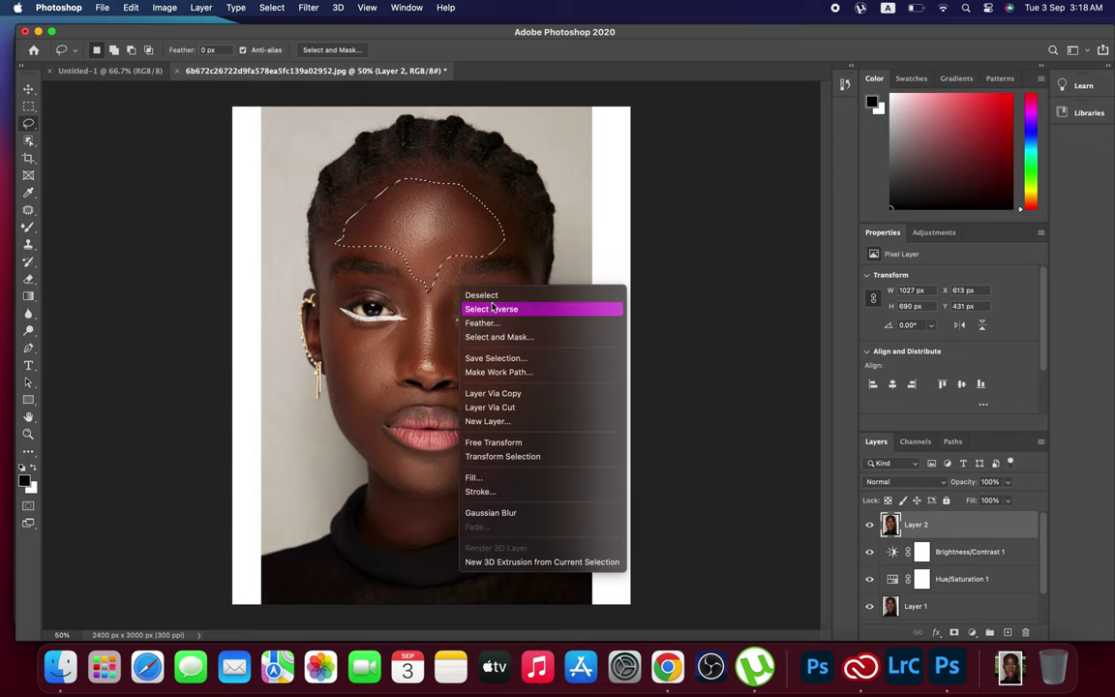
left_click(497, 301)
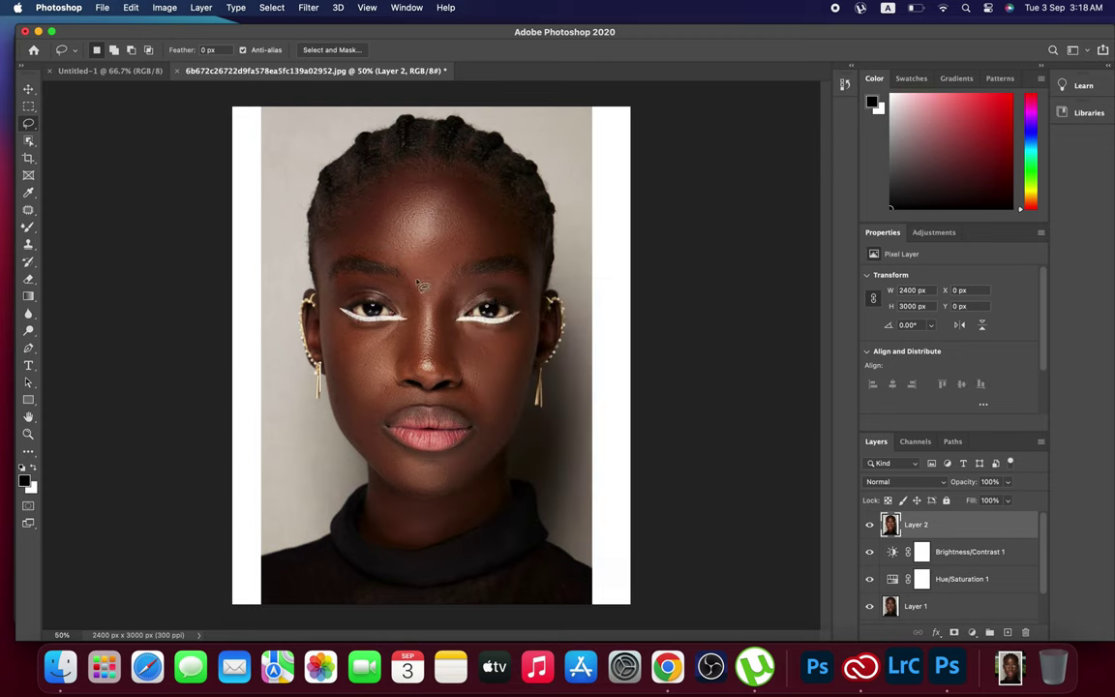